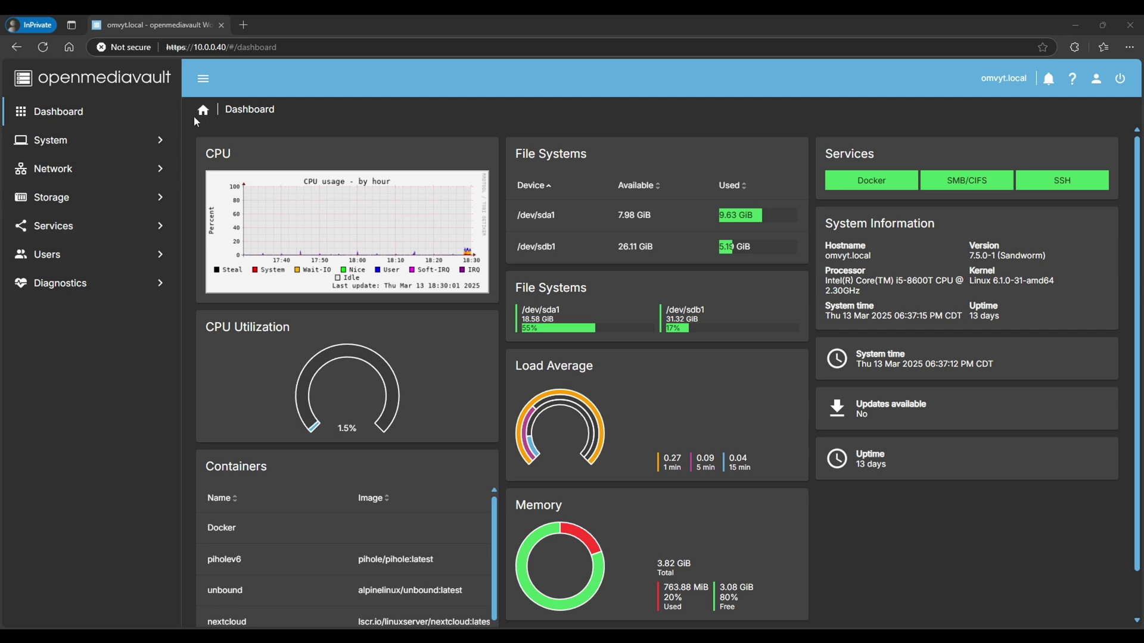
- Create a new Compose file under Services > Compose > Files and name it immich
{"action": "left_click", "coordinate": [63, 240]}
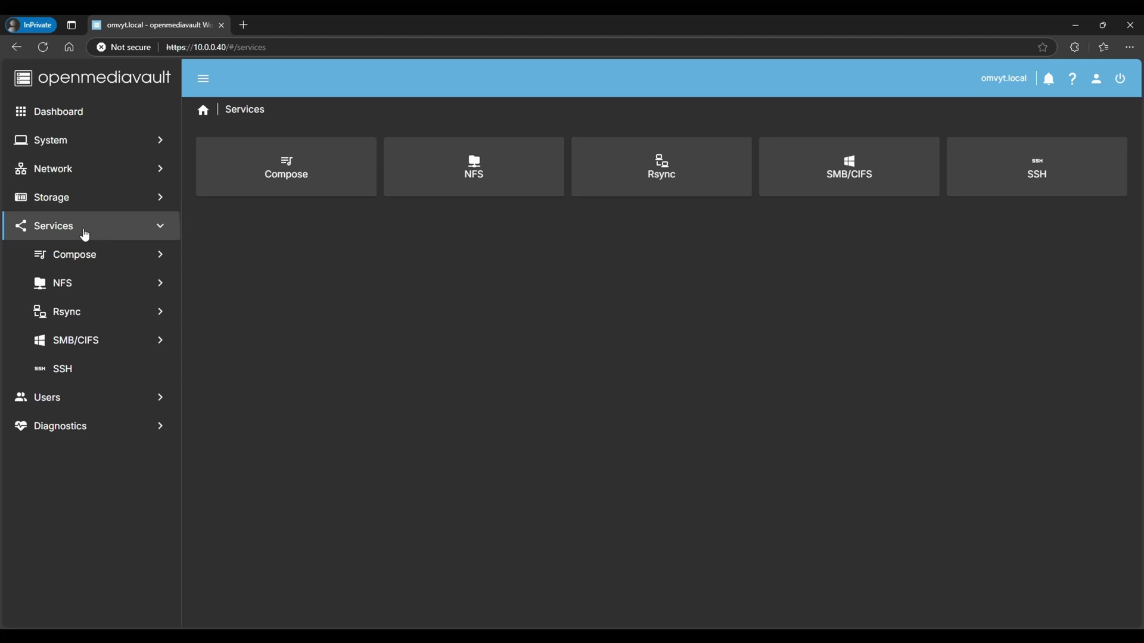
{"action": "left_click", "coordinate": [281, 171]}
{"action": "left_click", "coordinate": [352, 176]}
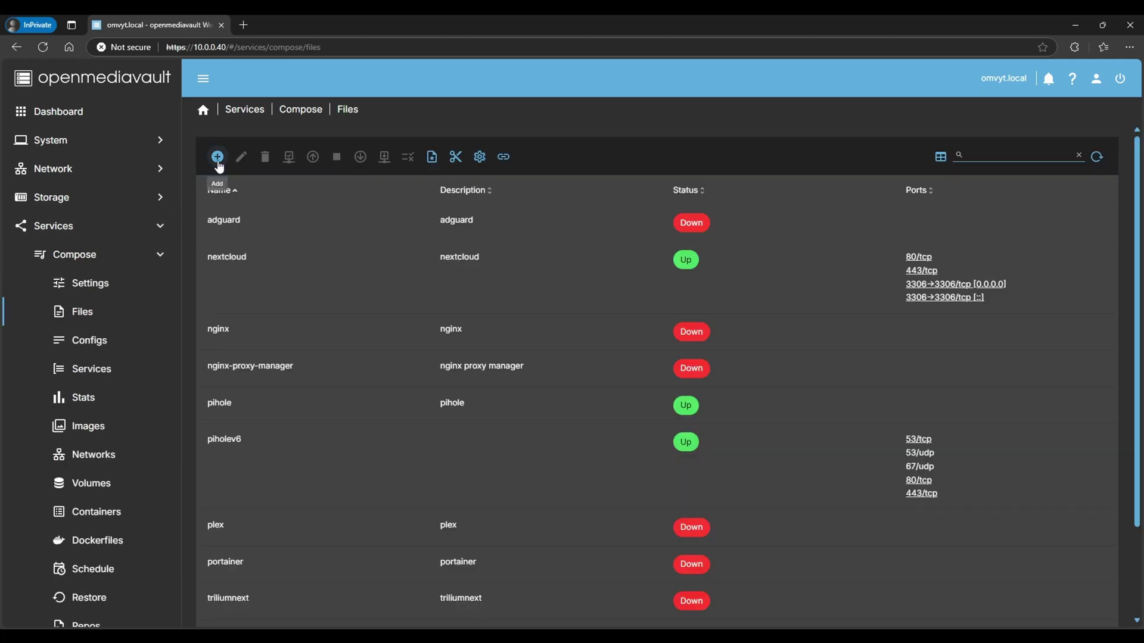
{"action": "left_click", "coordinate": [219, 167]}
{"action": "left_click", "coordinate": [242, 187]}
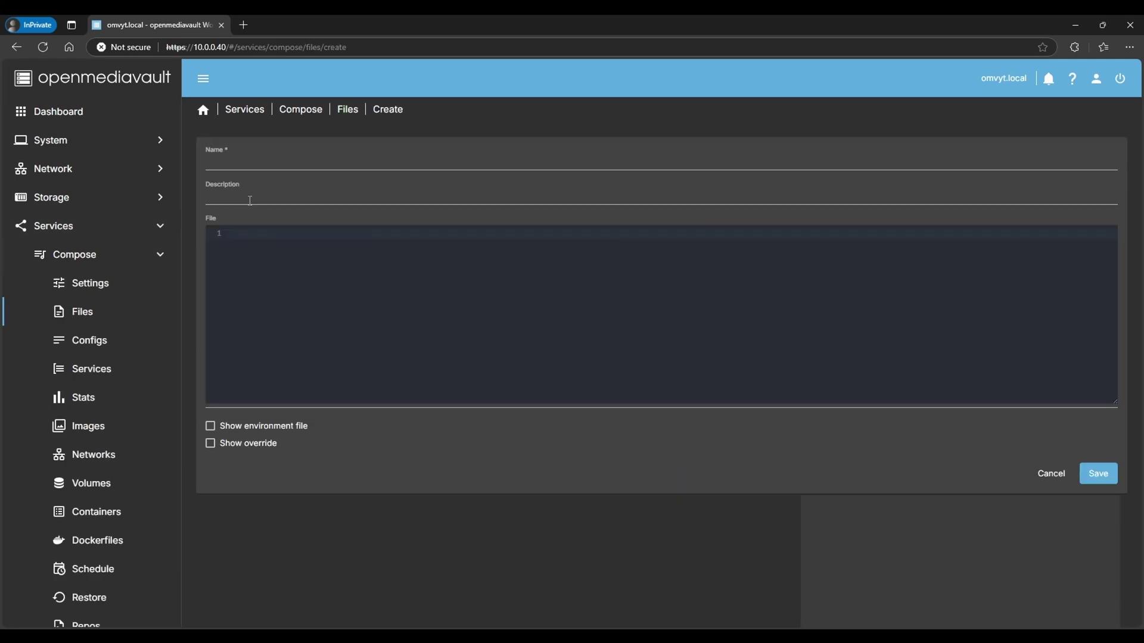
{"action": "left_click", "coordinate": [243, 157]}
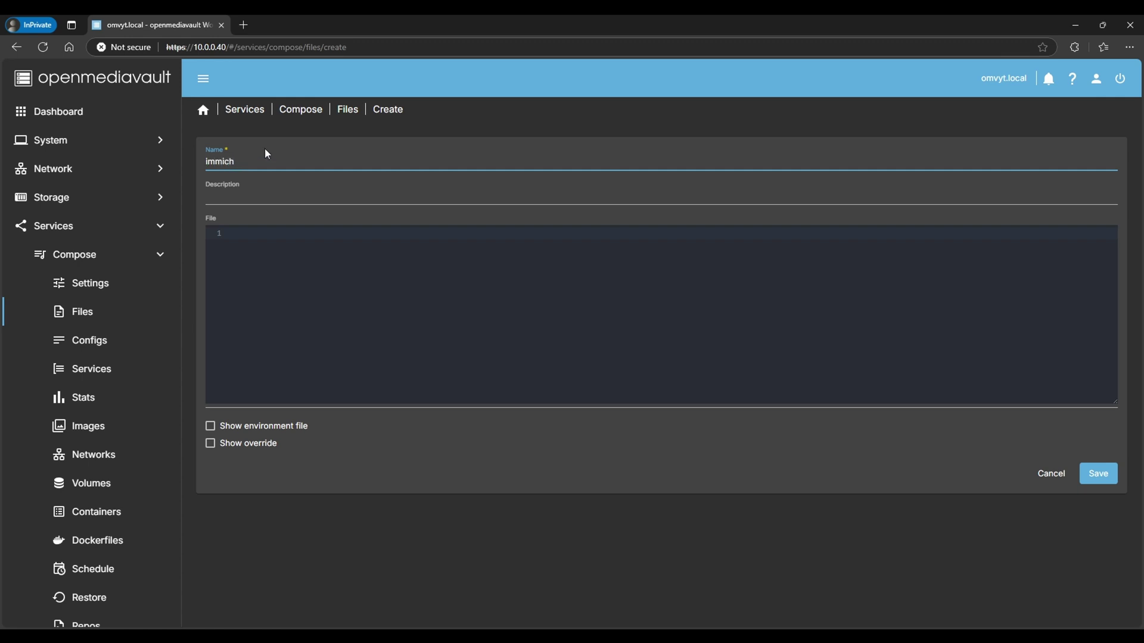
{"action": "left_click_drag", "start_coordinate": [245, 170], "coordinate": [201, 173]}
- Search Bing for 'how to install immich' in a new tab and open the 'Quick start | Immich' result
{"action": "left_click", "coordinate": [244, 26]}
{"action": "type", "text": "how to"}
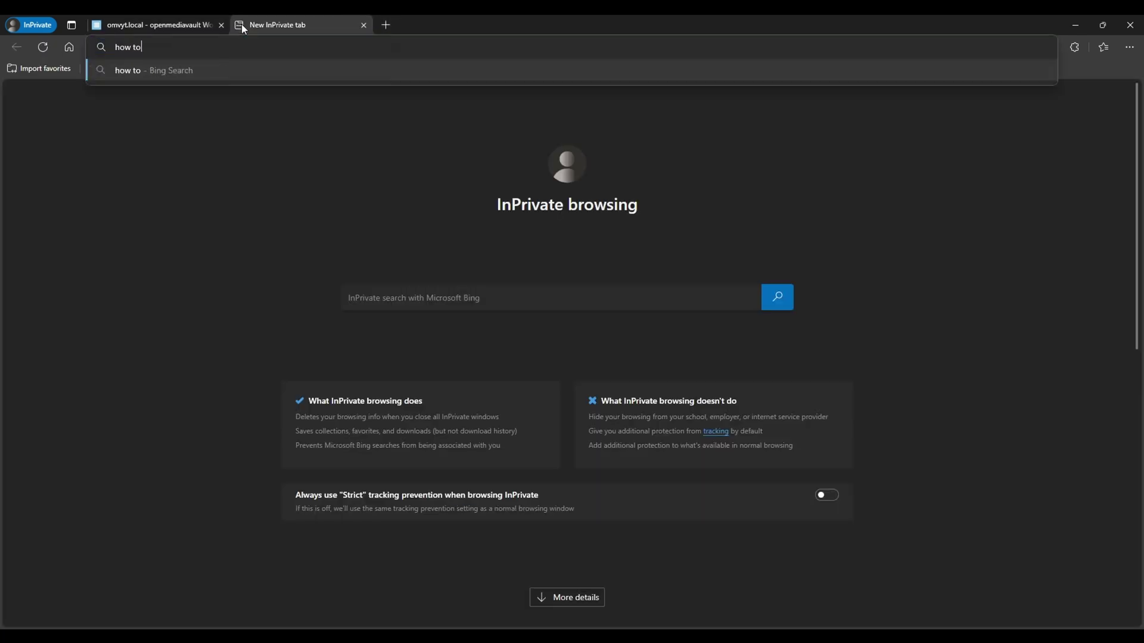
{"action": "type", "text": " instal"}
{"action": "key", "text": "BackSpace"}
{"action": "key", "text": "BackSpace"}
{"action": "type", "text": "all immich"}
{"action": "key", "text": "Return"}
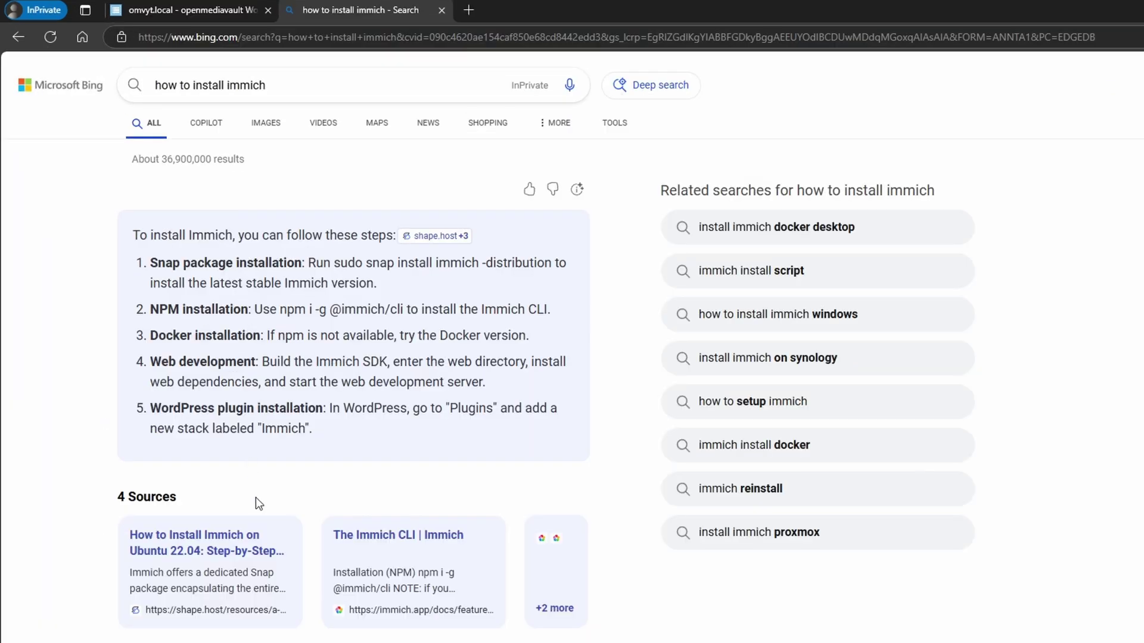
{"action": "scroll", "coordinate": [256, 498], "scroll_direction": "down", "scroll_amount": 5}
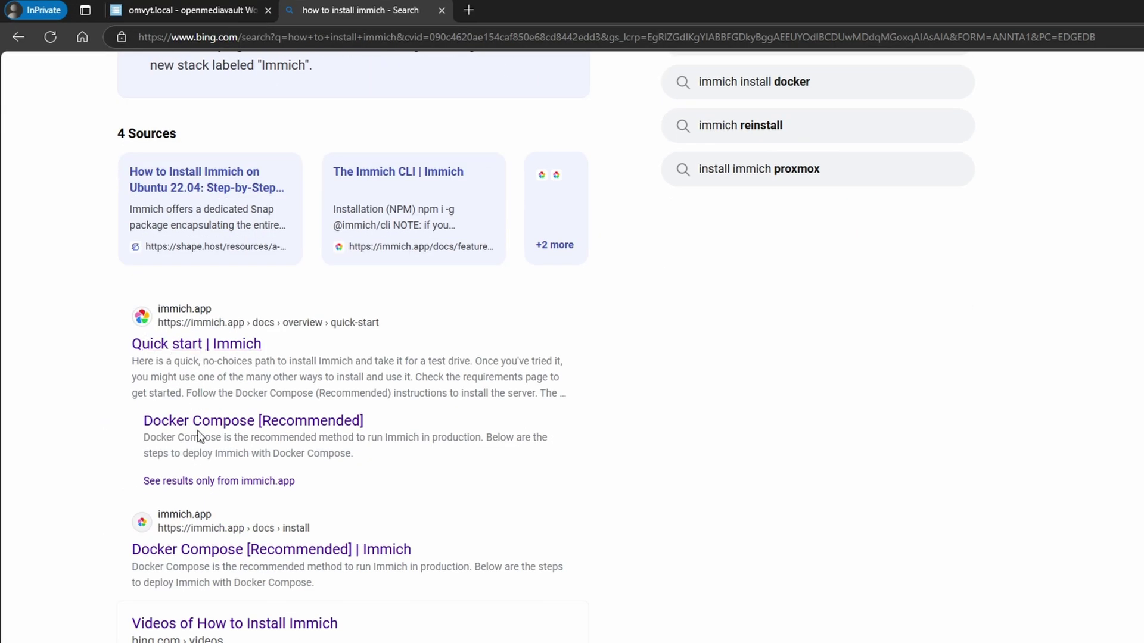
{"action": "left_click", "coordinate": [173, 343]}
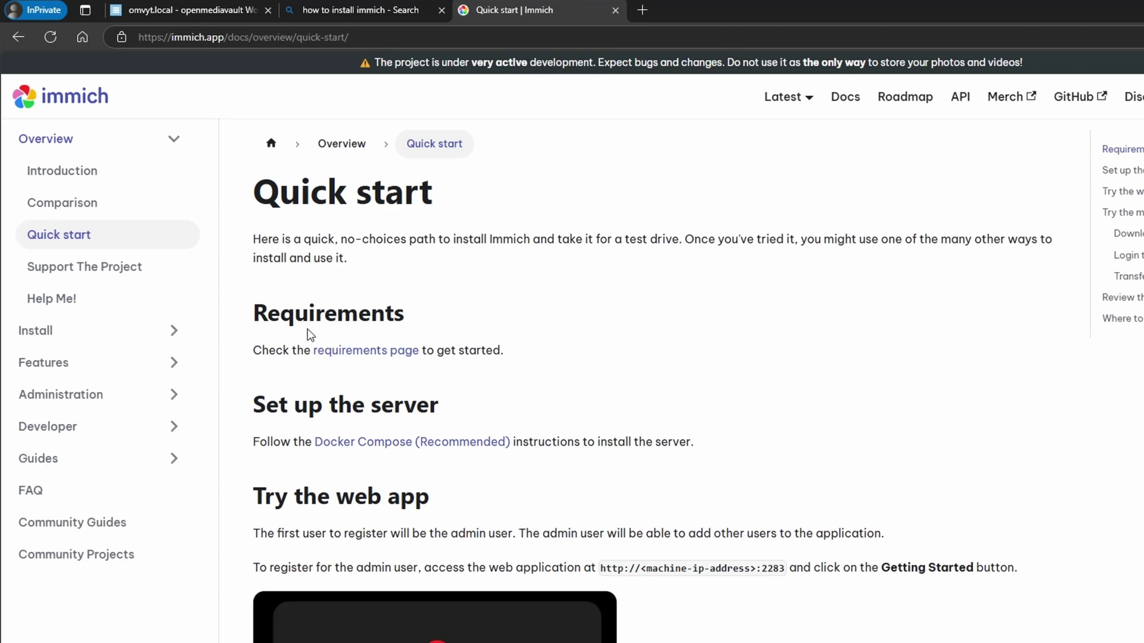
- Open the Docker Compose (Recommended) install guide and scroll to the download commands
{"action": "left_click", "coordinate": [362, 444]}
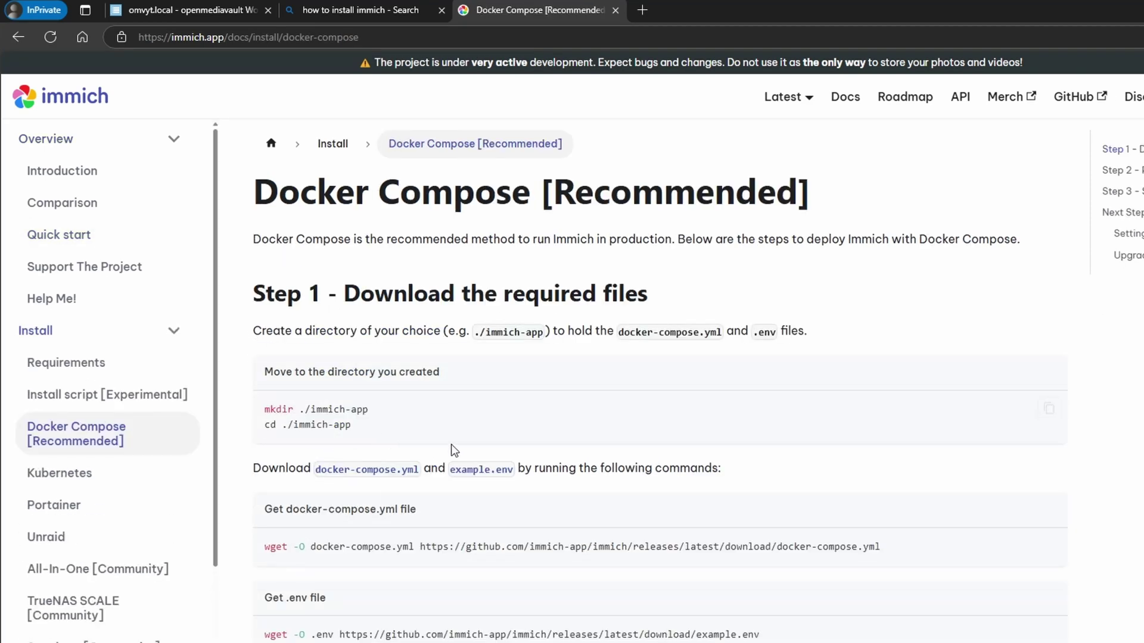
{"action": "scroll", "coordinate": [454, 451], "scroll_direction": "down", "scroll_amount": 3}
{"action": "scroll", "coordinate": [315, 256], "scroll_direction": "down", "scroll_amount": 1}
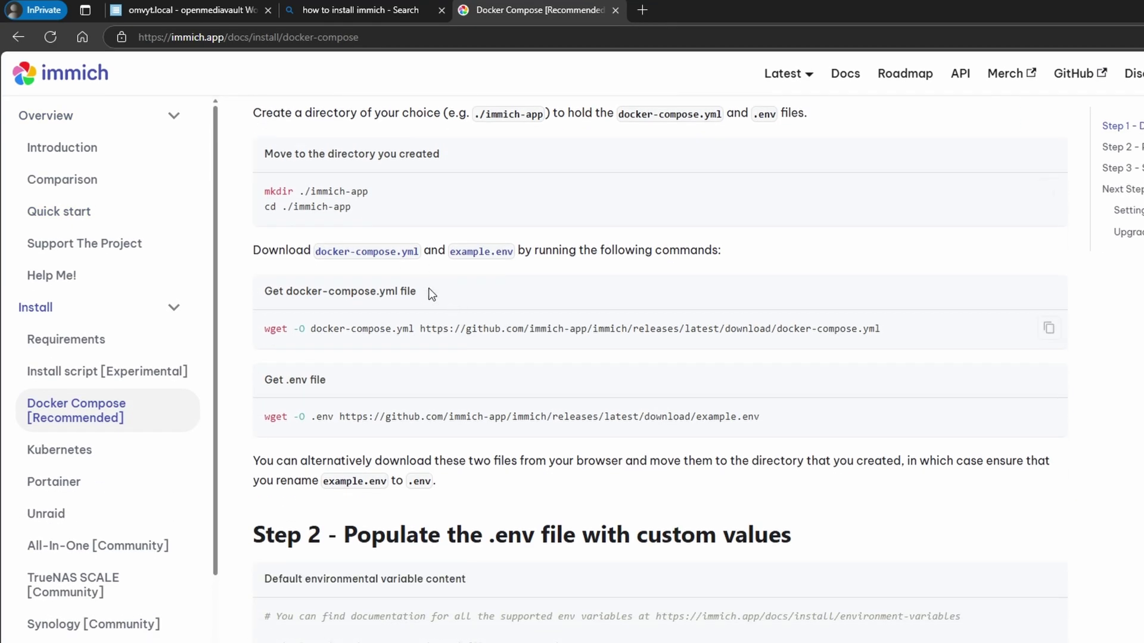
{"action": "scroll", "coordinate": [393, 274], "scroll_direction": "down", "scroll_amount": 1}
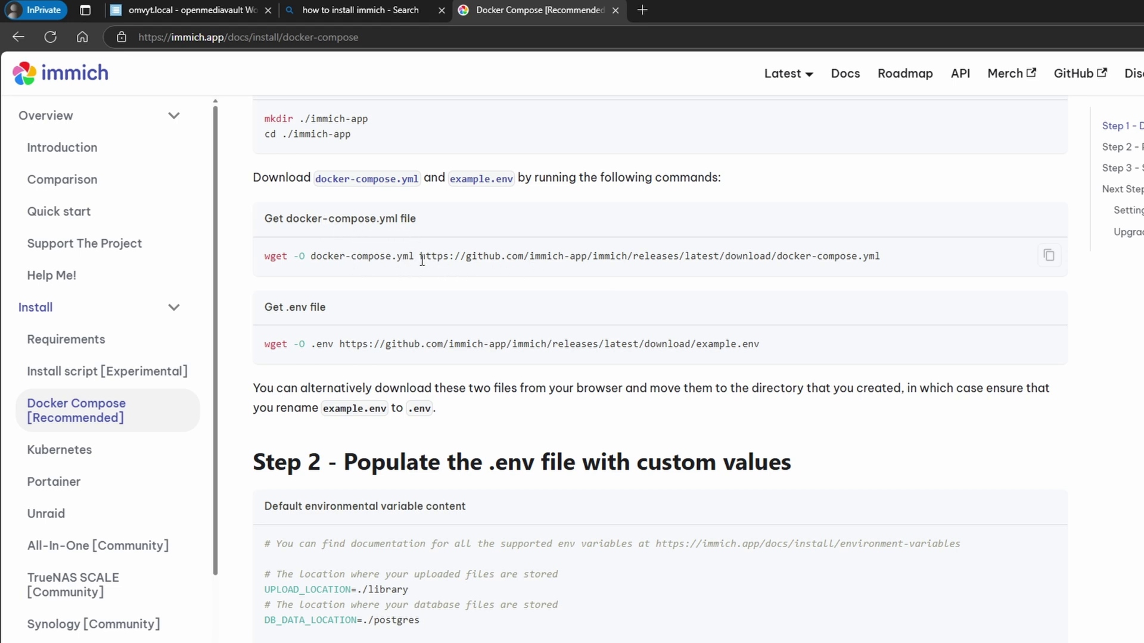
- Copy the docker-compose.yml wget download URL from the guide
{"action": "left_click_drag", "start_coordinate": [420, 259], "coordinate": [845, 246]}
{"action": "right_click", "coordinate": [846, 253]}
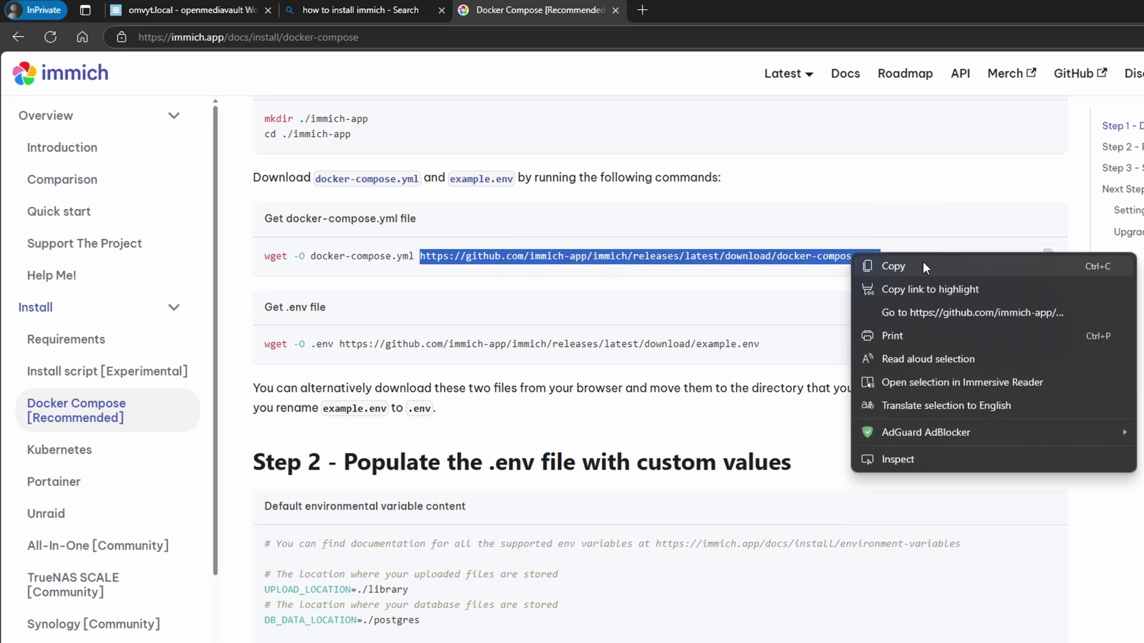
{"action": "left_click", "coordinate": [923, 262]}
{"action": "left_click", "coordinate": [645, 10]}
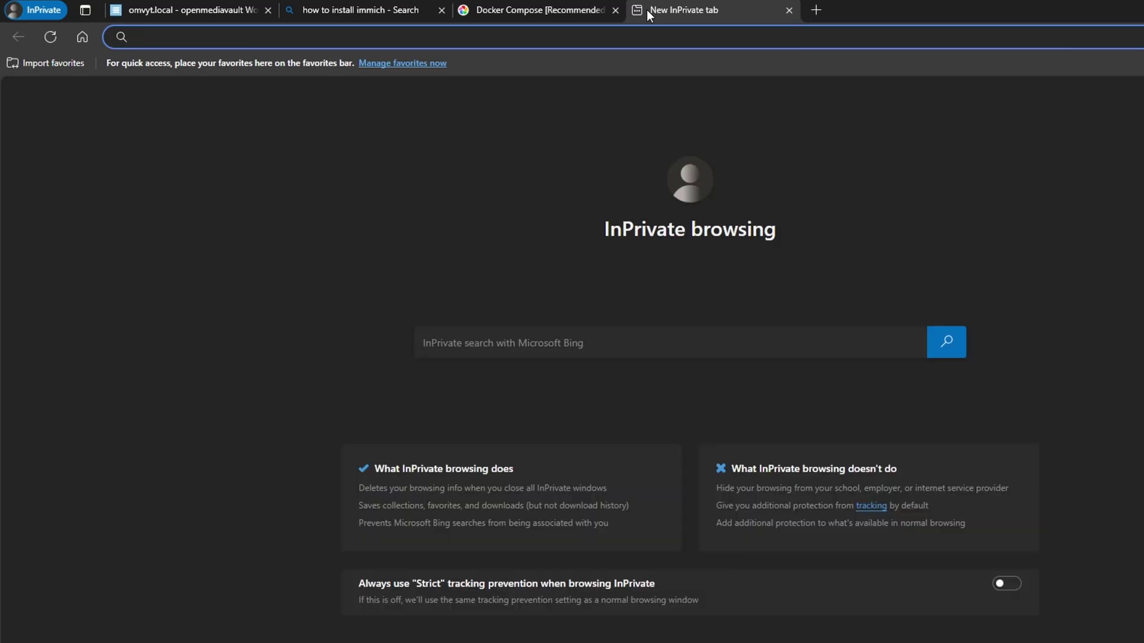
- Download docker-compose.yml by pasting its copied link into the new tab
{"action": "key", "text": "ctrl+v"}
{"action": "key", "text": "Return"}
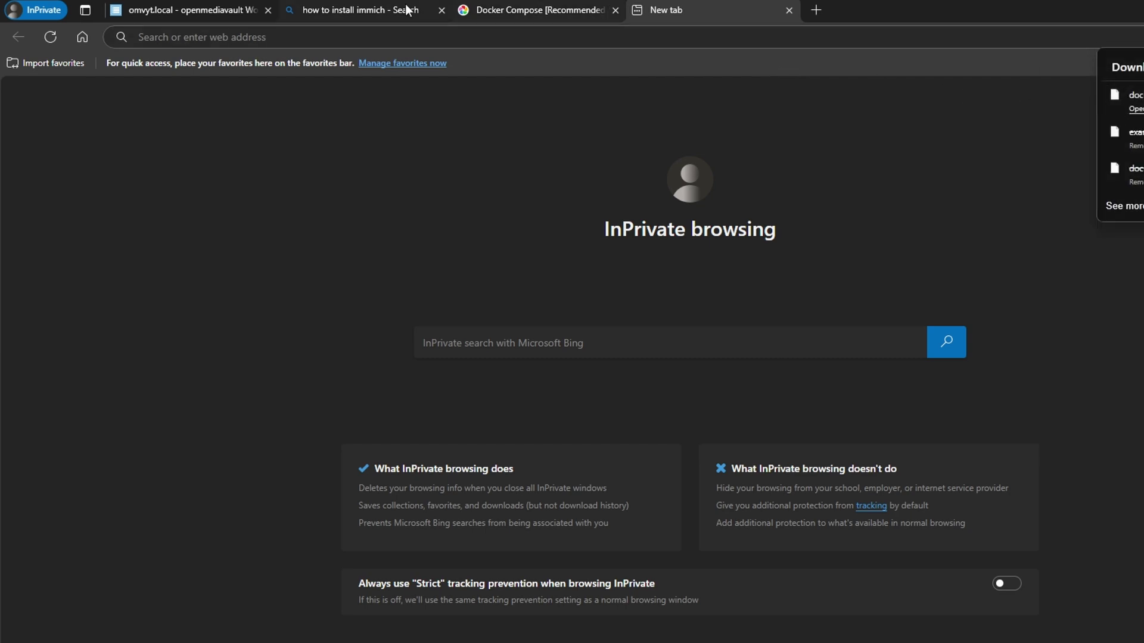
{"action": "left_click", "coordinate": [523, 7]}
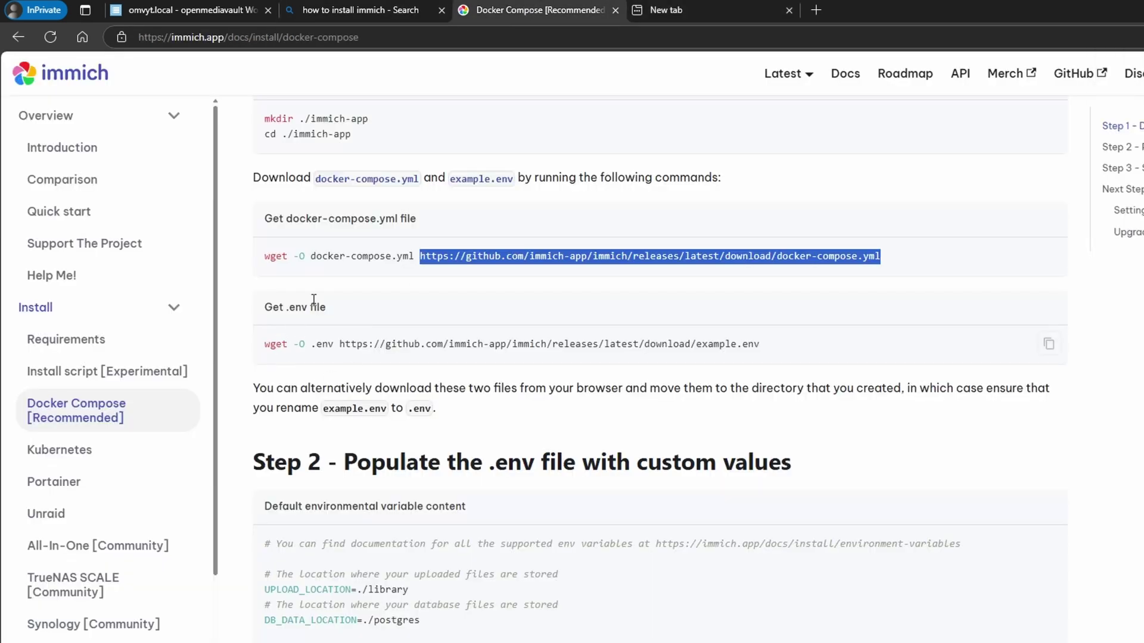
- Copy the example.env URL from the docs and download it in the blank tab
{"action": "left_click_drag", "start_coordinate": [339, 344], "coordinate": [753, 349]}
{"action": "right_click", "coordinate": [732, 351]}
{"action": "left_click", "coordinate": [774, 365]}
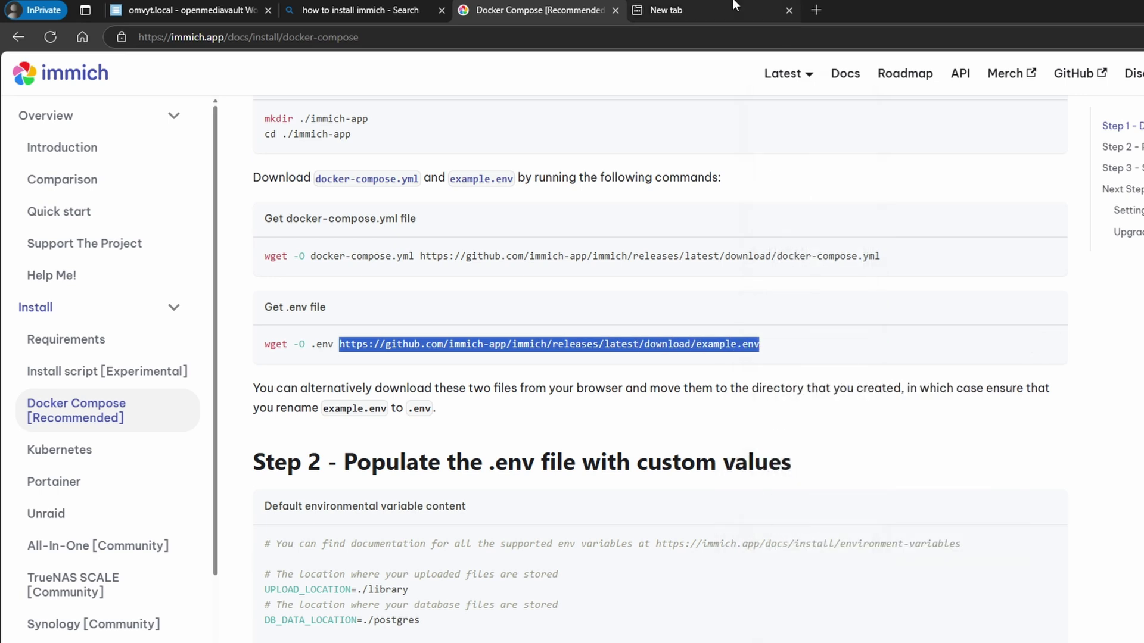
{"action": "left_click", "coordinate": [696, 10]}
{"action": "left_click", "coordinate": [674, 41]}
{"action": "key", "text": "ctrl+v"}
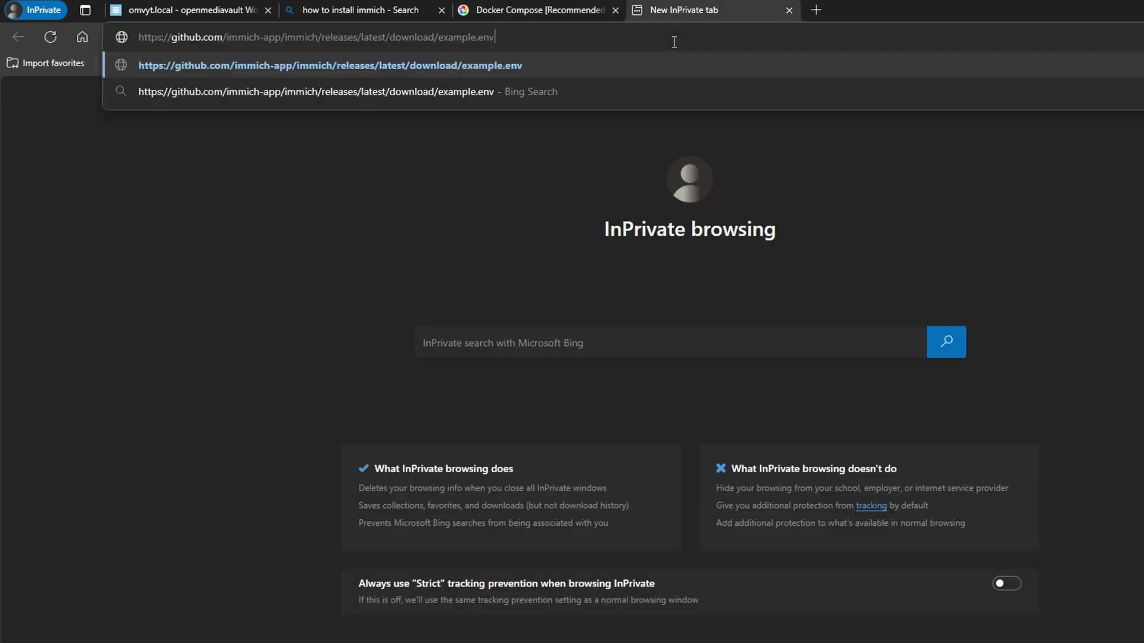
{"action": "key", "text": "Return"}
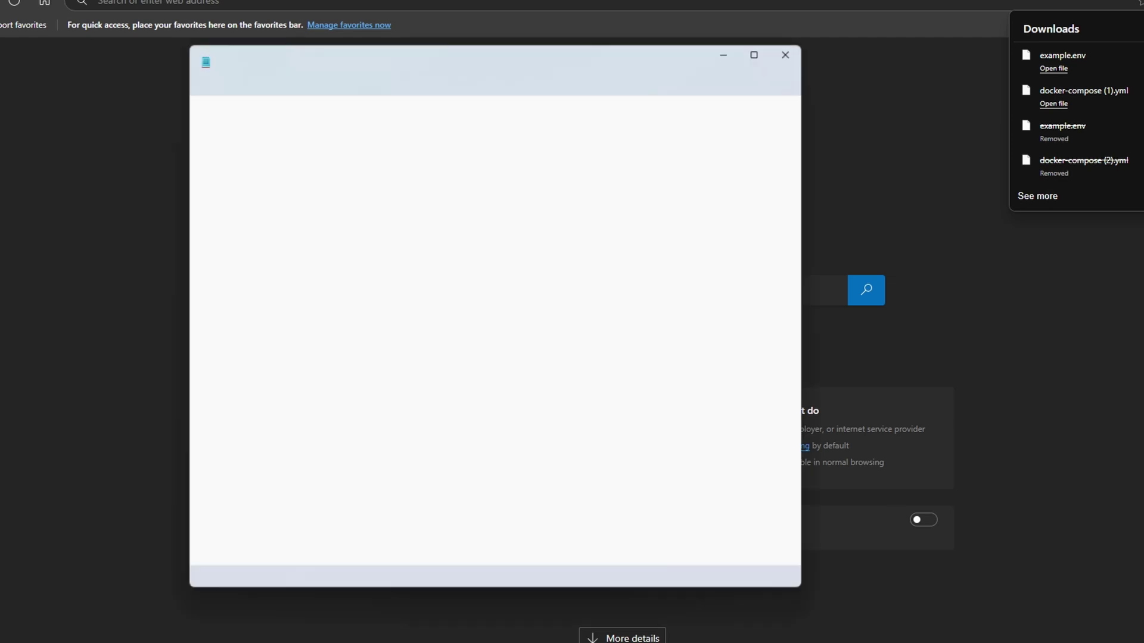
- Paste the docker-compose (1).yml contents into the immich File editor and enable Show environment file
{"action": "left_click", "coordinate": [351, 282]}
{"action": "key", "text": "ctrl+a"}
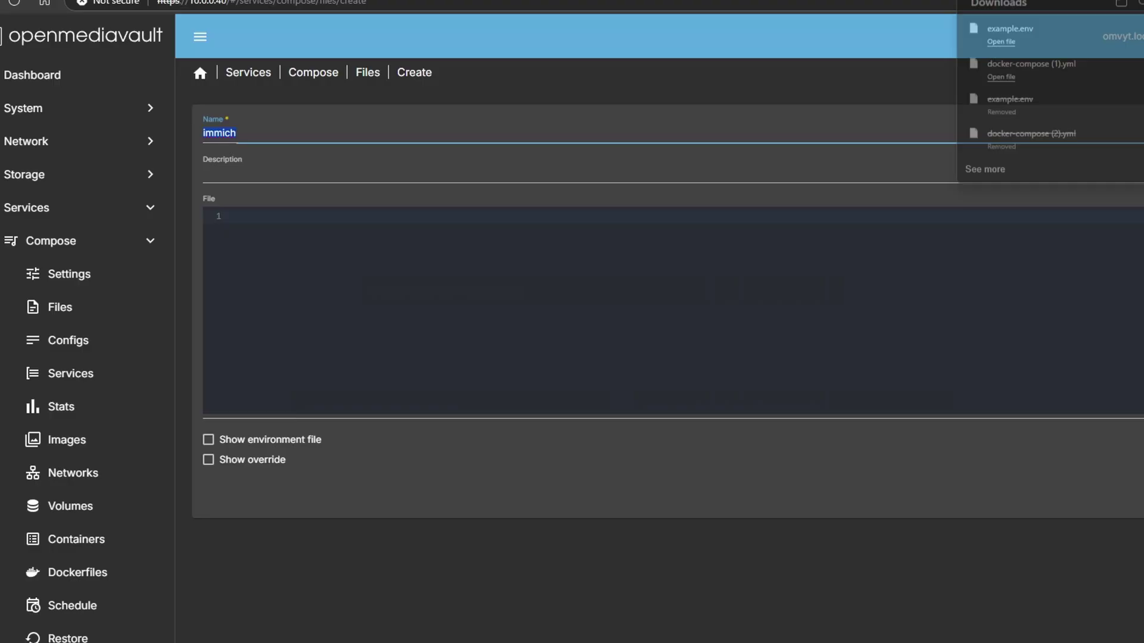
{"action": "left_click", "coordinate": [238, 217]}
{"action": "key", "text": "ctrl+v"}
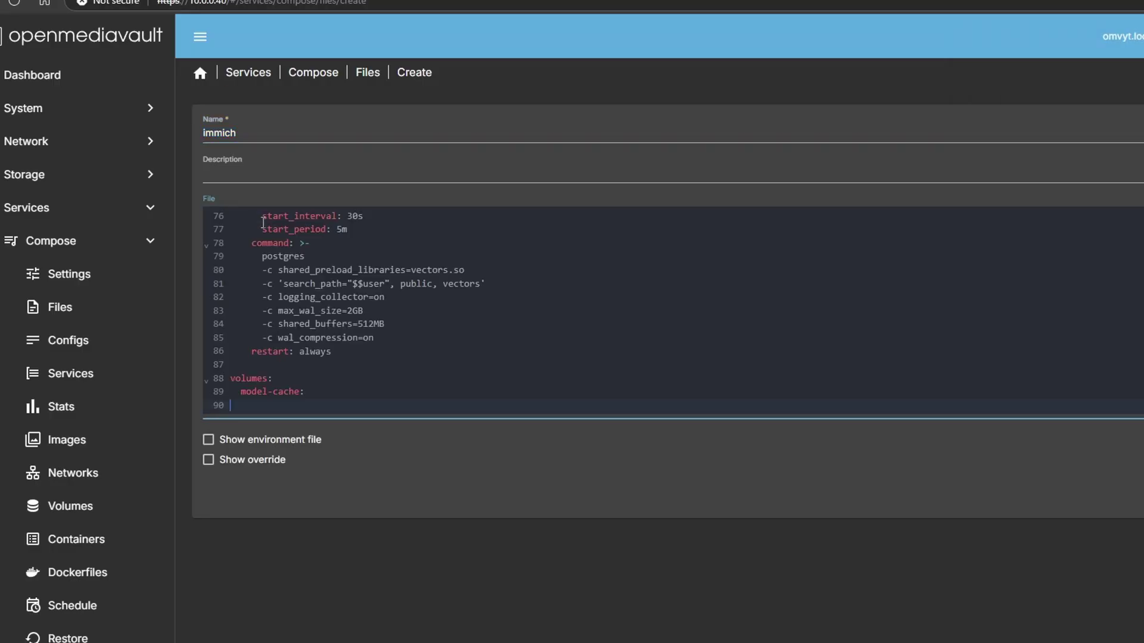
{"action": "left_click", "coordinate": [250, 442]}
{"action": "scroll", "coordinate": [293, 453], "scroll_direction": "down", "scroll_amount": 2}
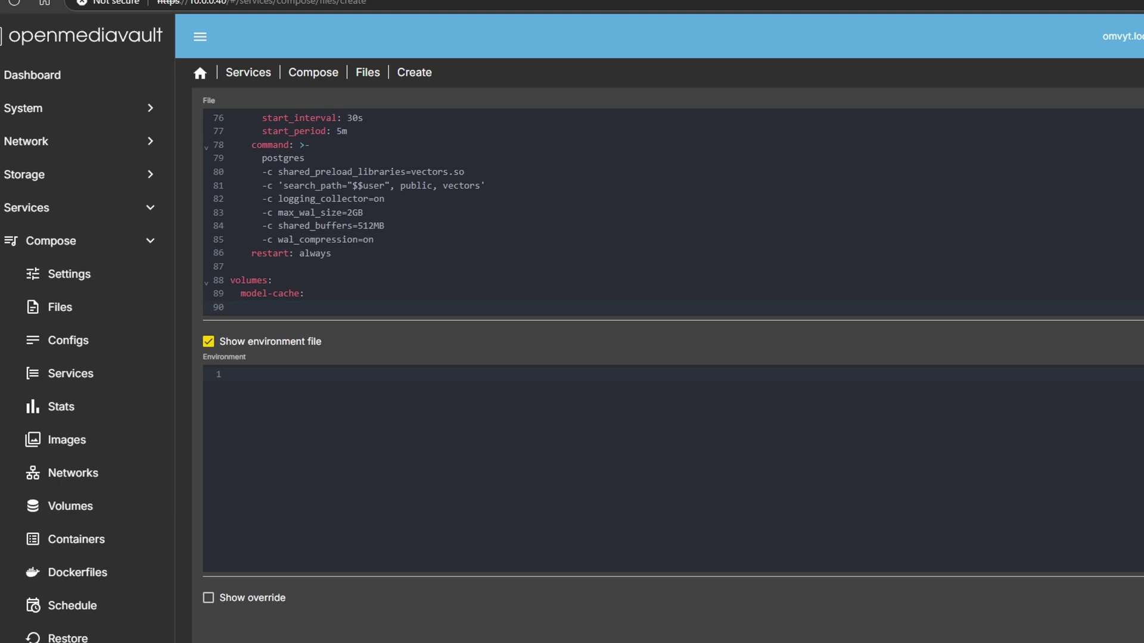
{"action": "key", "text": "alt+Tab"}
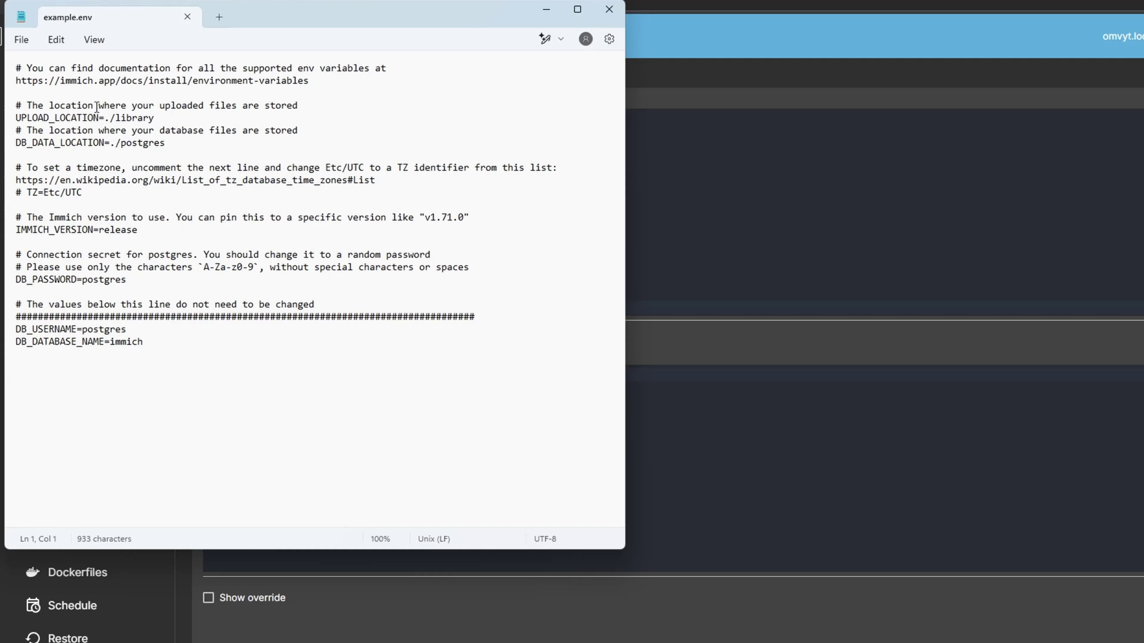
{"action": "key", "text": "ctrl+a"}
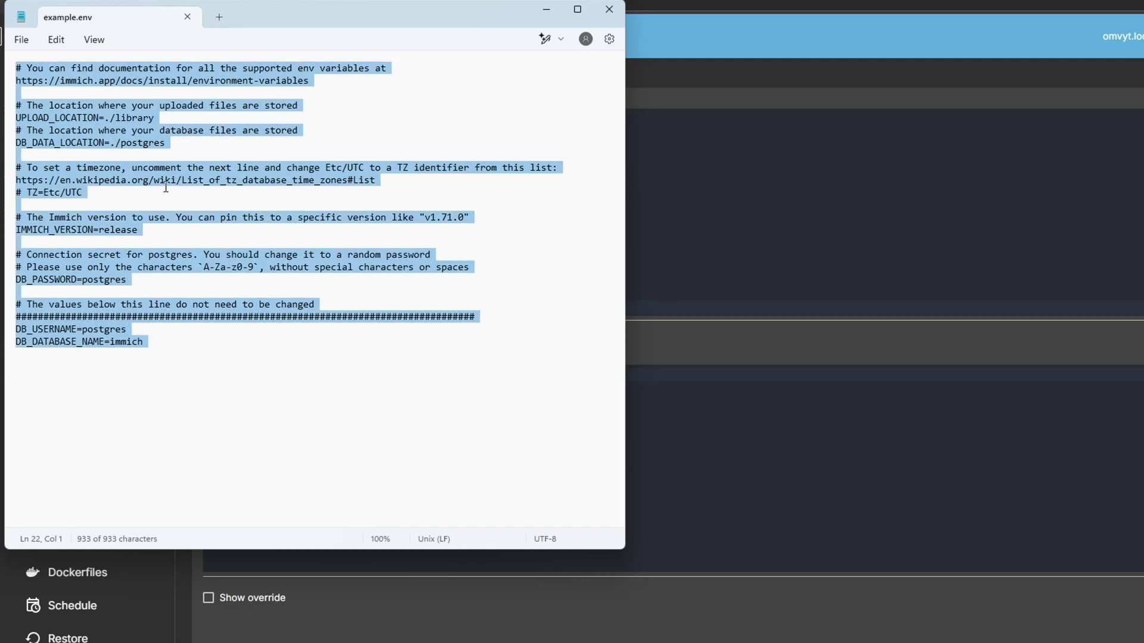
{"action": "key", "text": "alt+Tab"}
{"action": "left_click", "coordinate": [358, 390]}
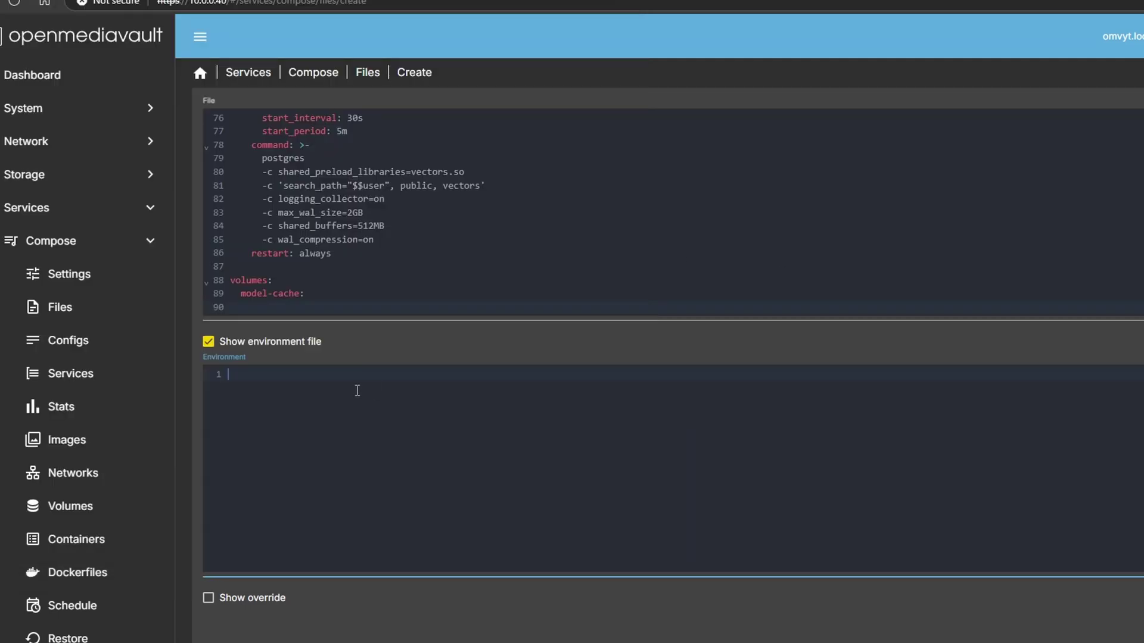
{"action": "key", "text": "ctrl+v"}
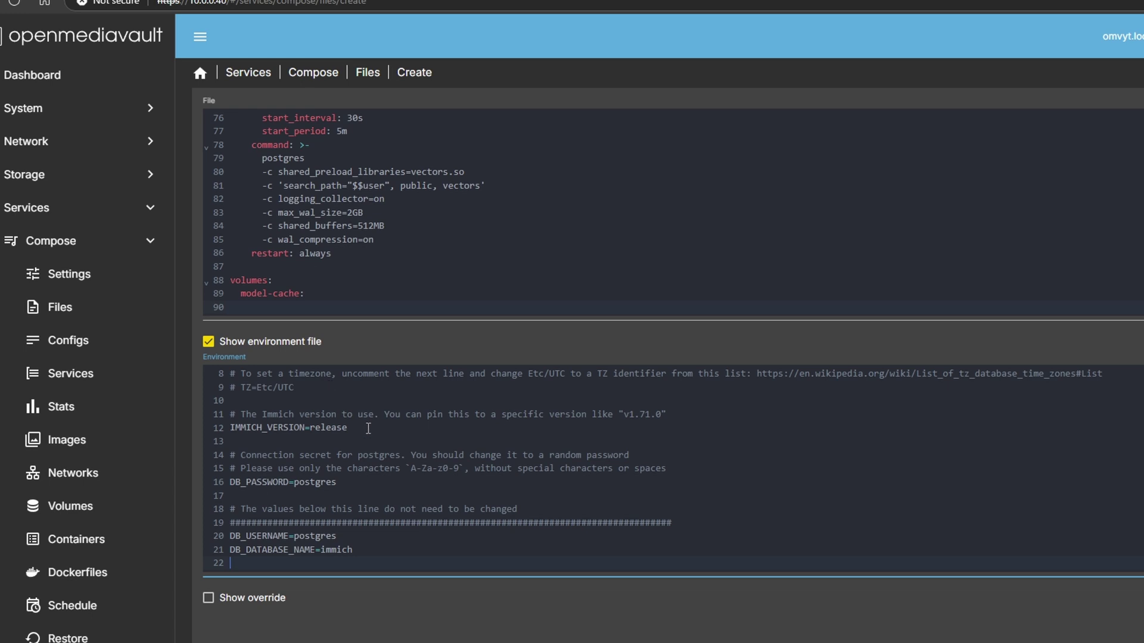
{"action": "scroll", "coordinate": [368, 427], "scroll_direction": "up", "scroll_amount": 2}
{"action": "scroll", "coordinate": [370, 207], "scroll_direction": "up", "scroll_amount": 12}
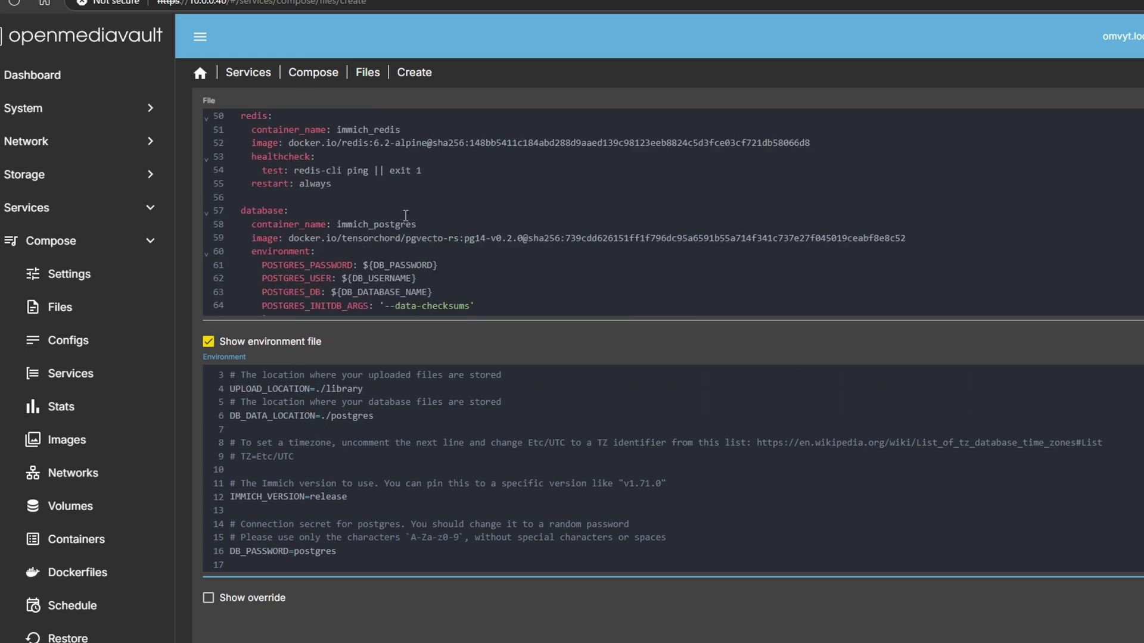
{"action": "scroll", "coordinate": [371, 208], "scroll_direction": "up", "scroll_amount": 8}
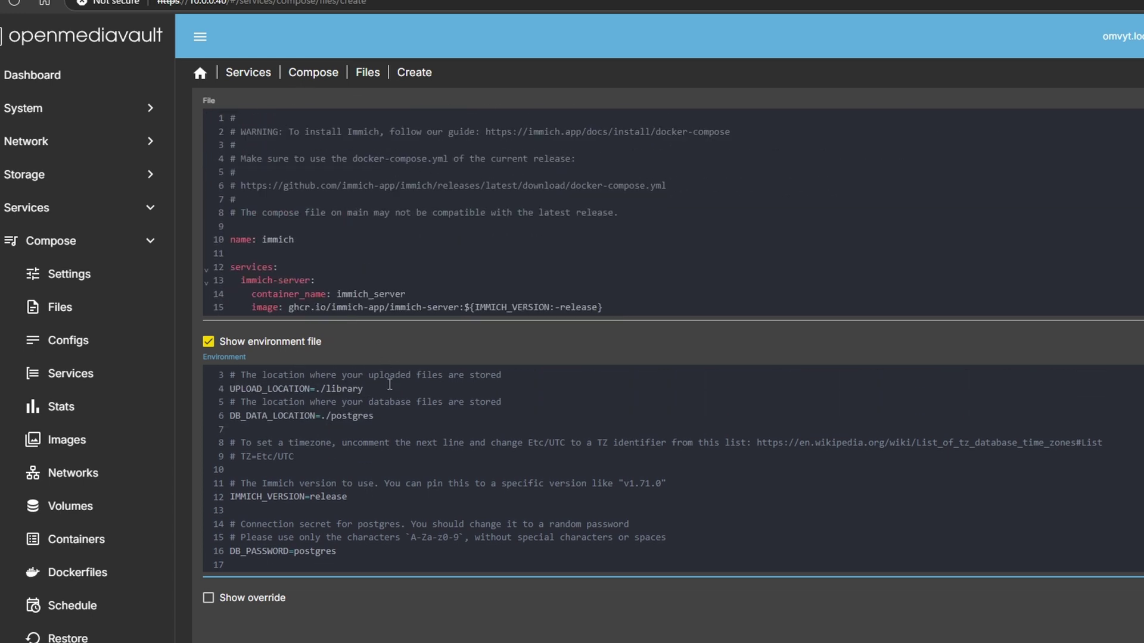
{"action": "scroll", "coordinate": [375, 464], "scroll_direction": "down", "scroll_amount": 2}
{"action": "scroll", "coordinate": [379, 465], "scroll_direction": "down", "scroll_amount": 2}
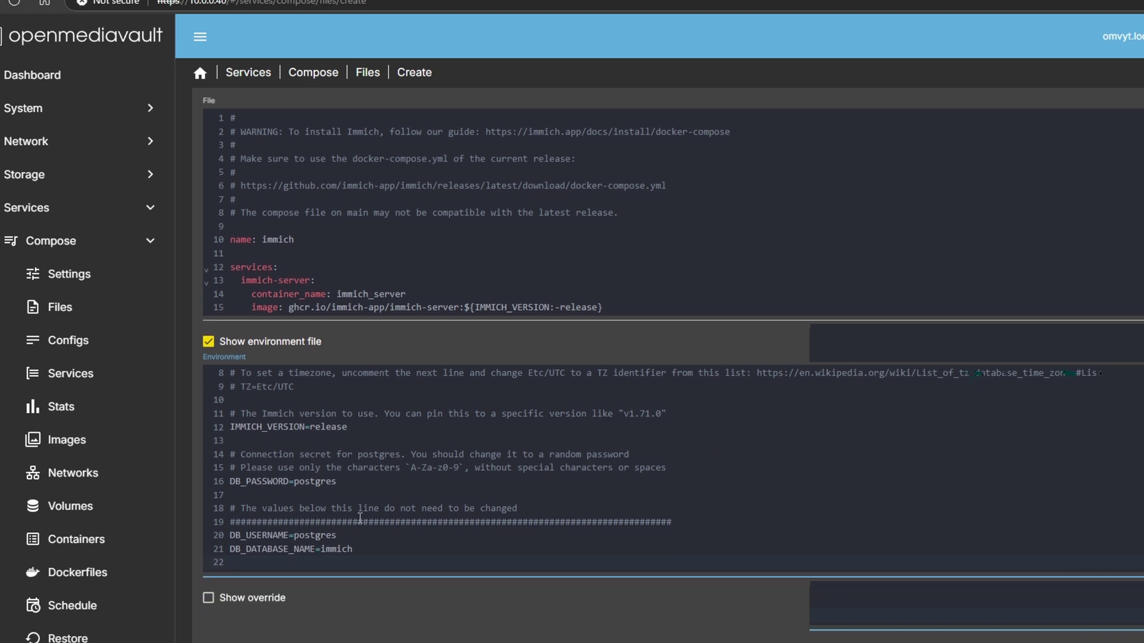
{"action": "scroll", "coordinate": [370, 499], "scroll_direction": "up", "scroll_amount": 1}
{"action": "scroll", "coordinate": [369, 506], "scroll_direction": "down", "scroll_amount": 1}
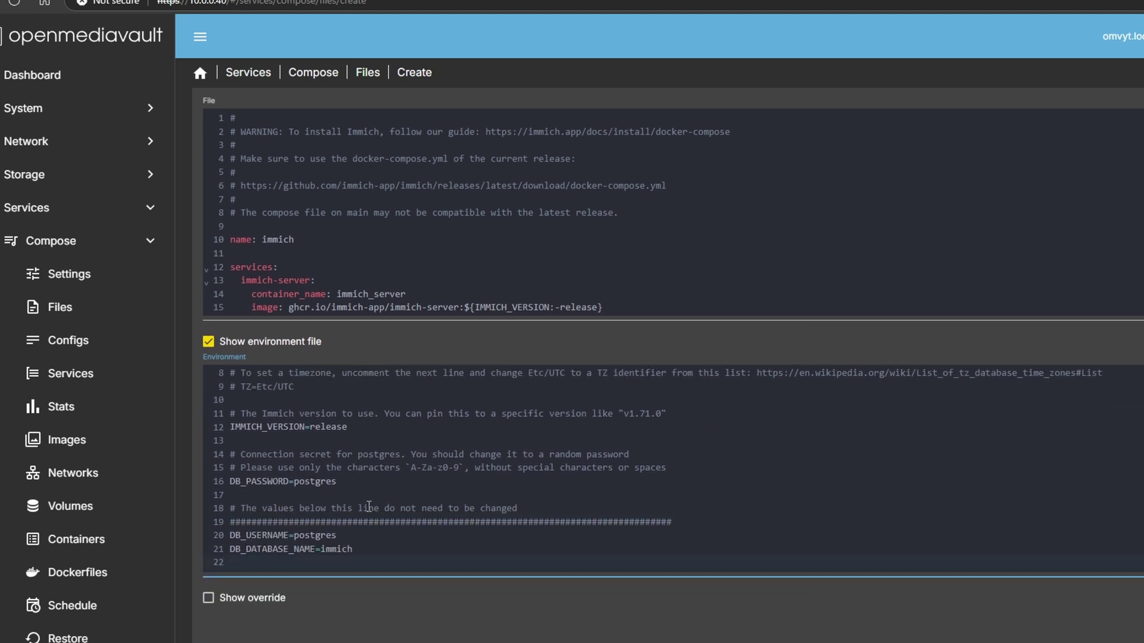
{"action": "double_click", "coordinate": [310, 481]}
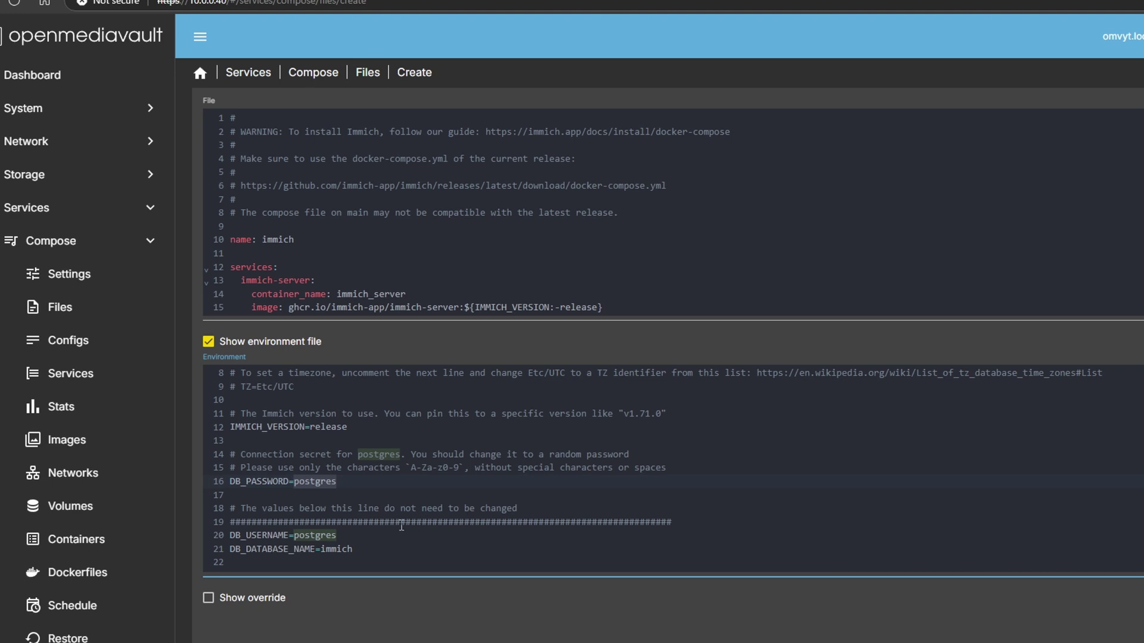
{"action": "double_click", "coordinate": [304, 482]}
{"action": "left_click", "coordinate": [360, 481]}
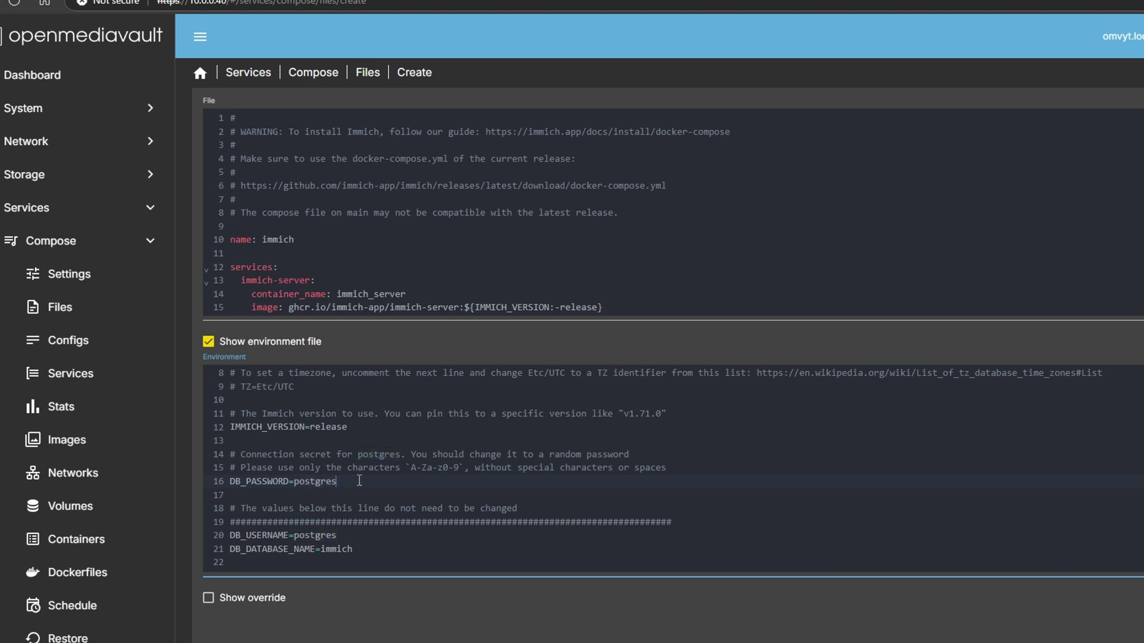
{"action": "key", "text": "BackSpace"}
{"action": "key", "text": "BackSpace"}
{"action": "key", "text": "BackSpace"}
{"action": "scroll", "coordinate": [356, 498], "scroll_direction": "up", "scroll_amount": 2}
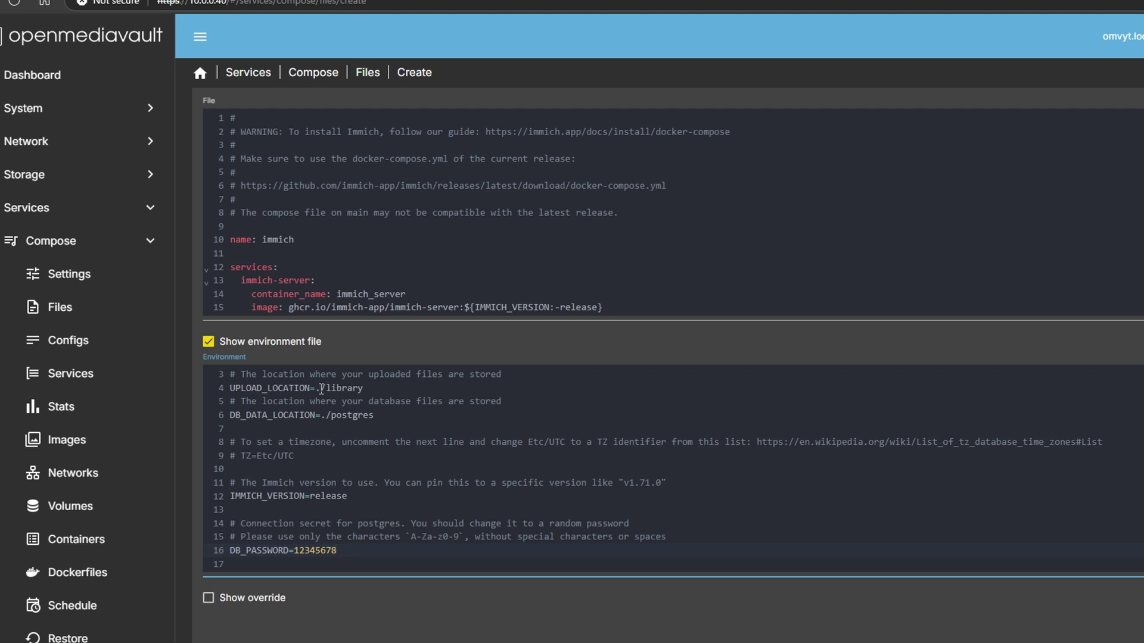
{"action": "left_click_drag", "start_coordinate": [315, 389], "coordinate": [369, 385]}
{"action": "left_click_drag", "start_coordinate": [317, 415], "coordinate": [399, 412]}
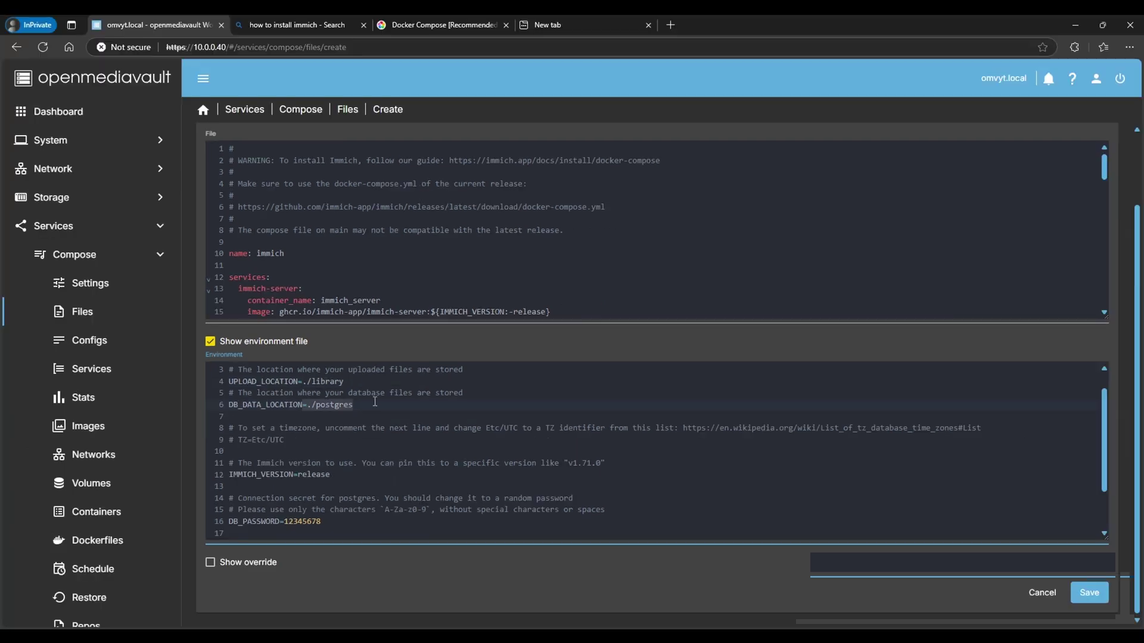
{"action": "scroll", "coordinate": [402, 486], "scroll_direction": "down", "scroll_amount": 2}
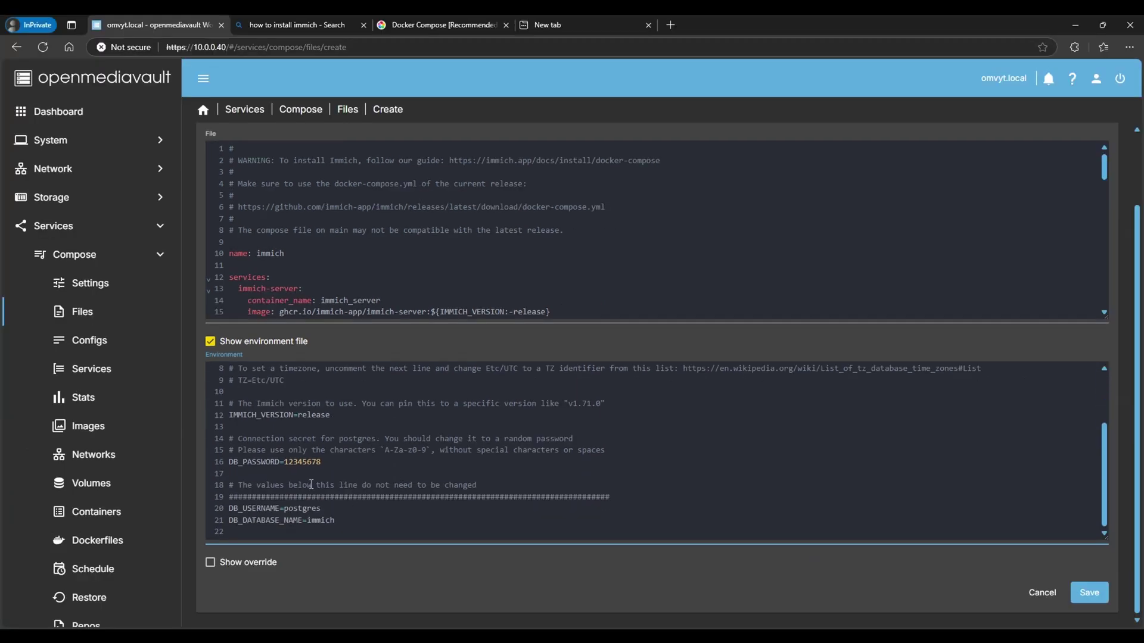
{"action": "scroll", "coordinate": [307, 476], "scroll_direction": "up", "scroll_amount": 2}
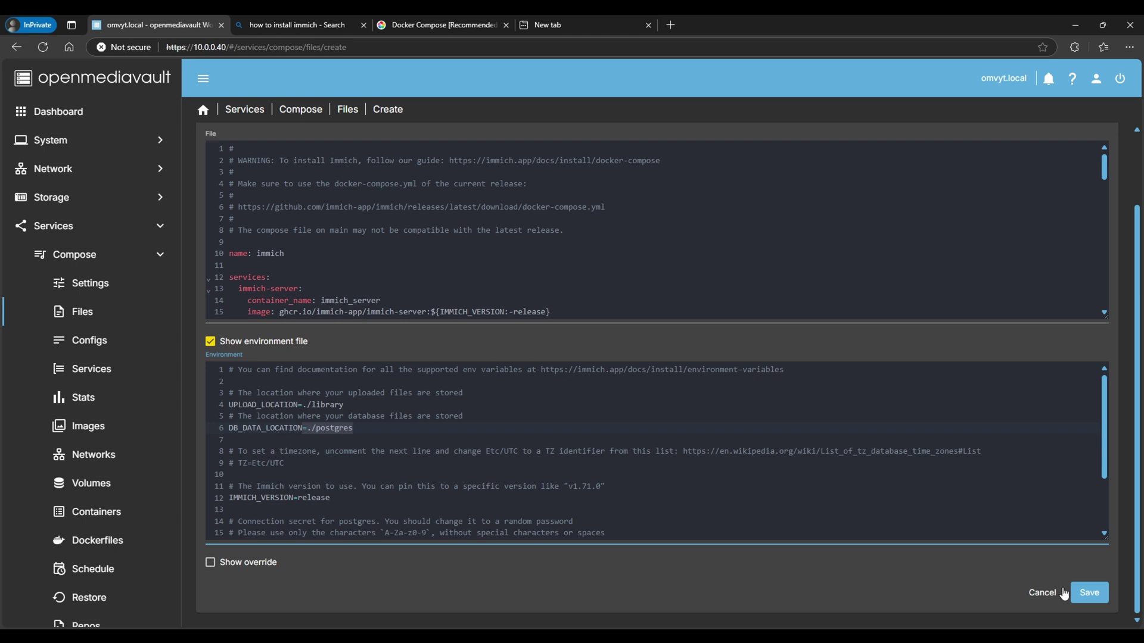
- Save the immich compose file and go to Storage > Shared Folders
{"action": "left_click", "coordinate": [1089, 593]}
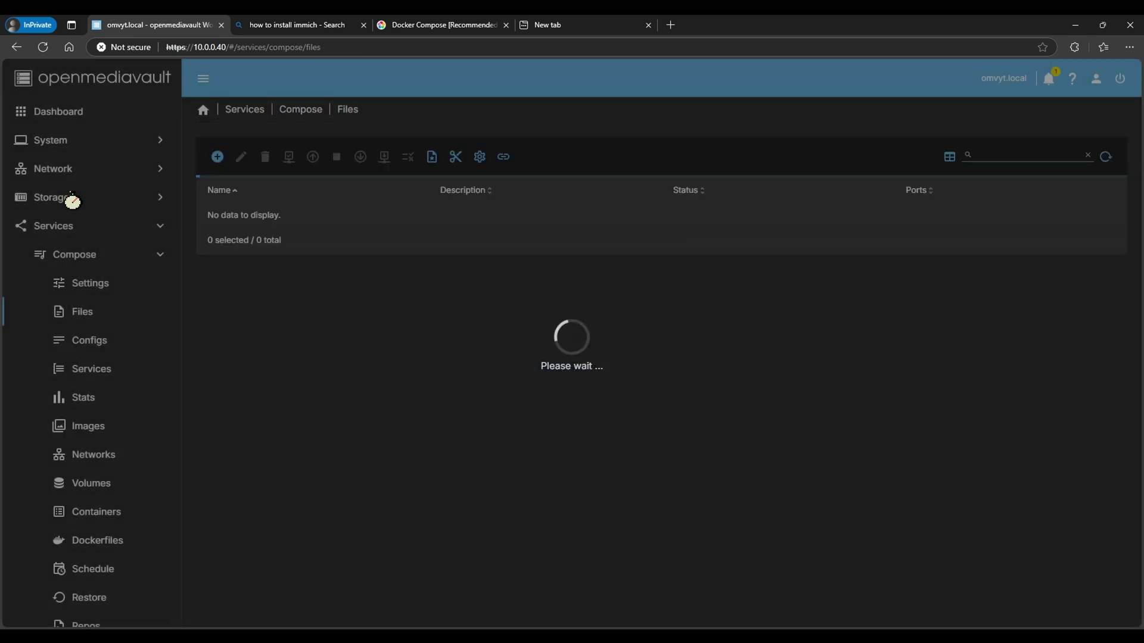
{"action": "left_click", "coordinate": [63, 200]}
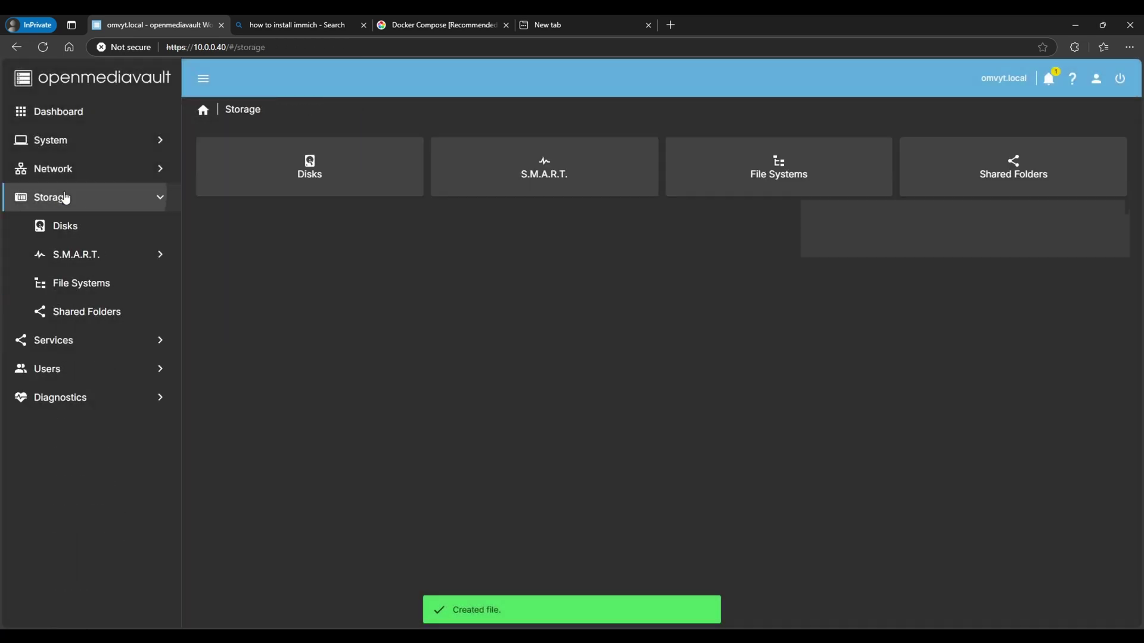
{"action": "left_click", "coordinate": [79, 316]}
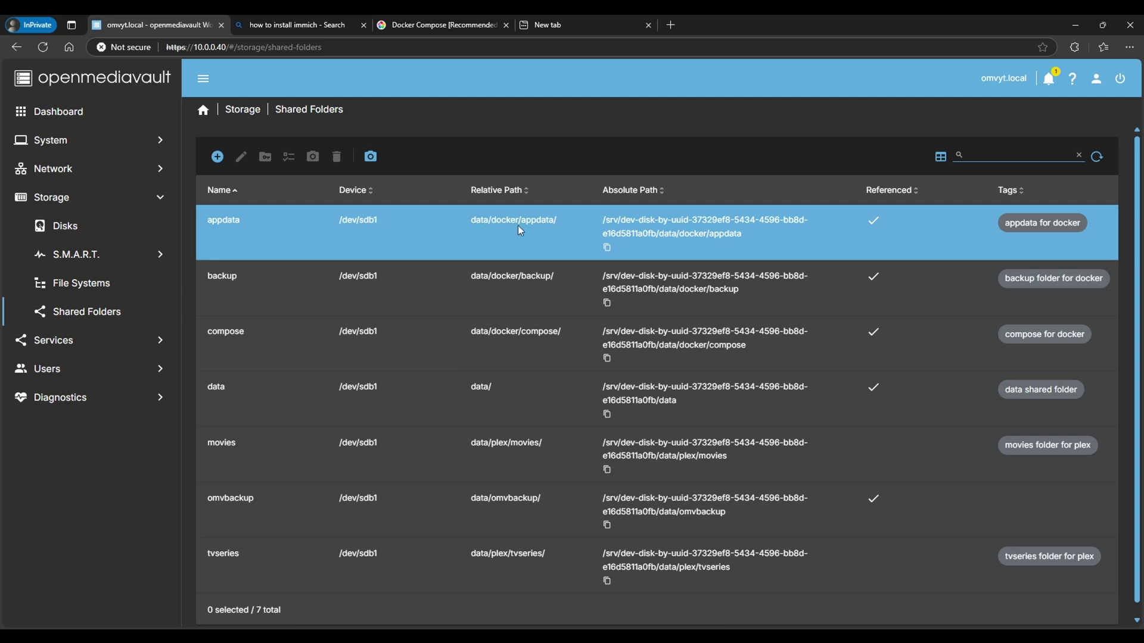
- Copy the appdata folder's absolute path, then select immich in the Compose Files list
{"action": "left_click", "coordinate": [607, 248]}
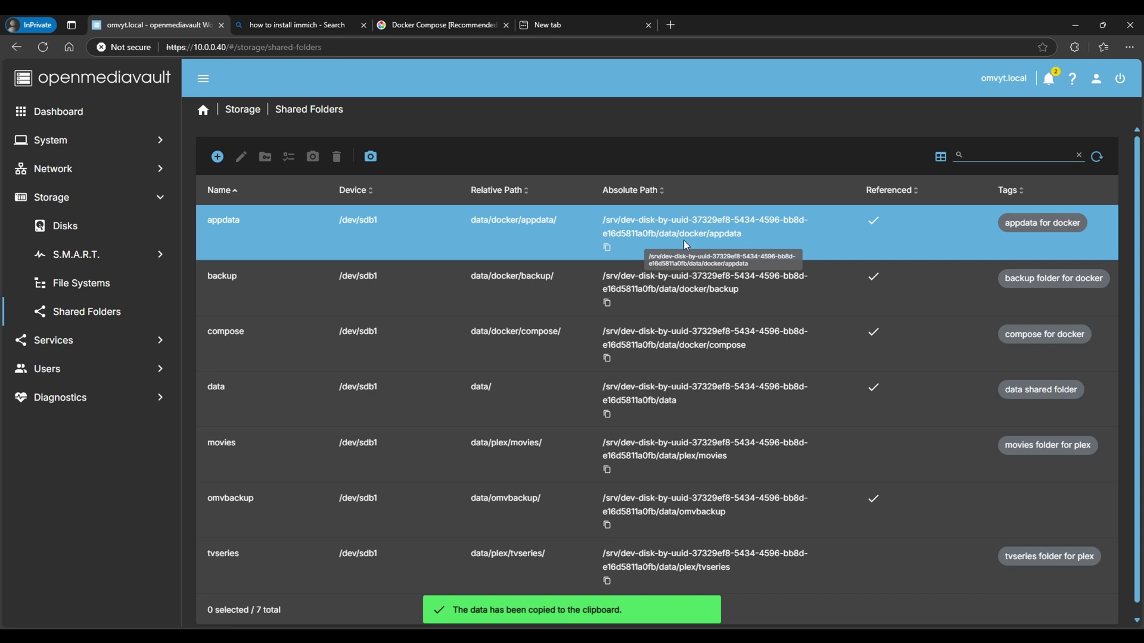
{"action": "left_click", "coordinate": [66, 344]}
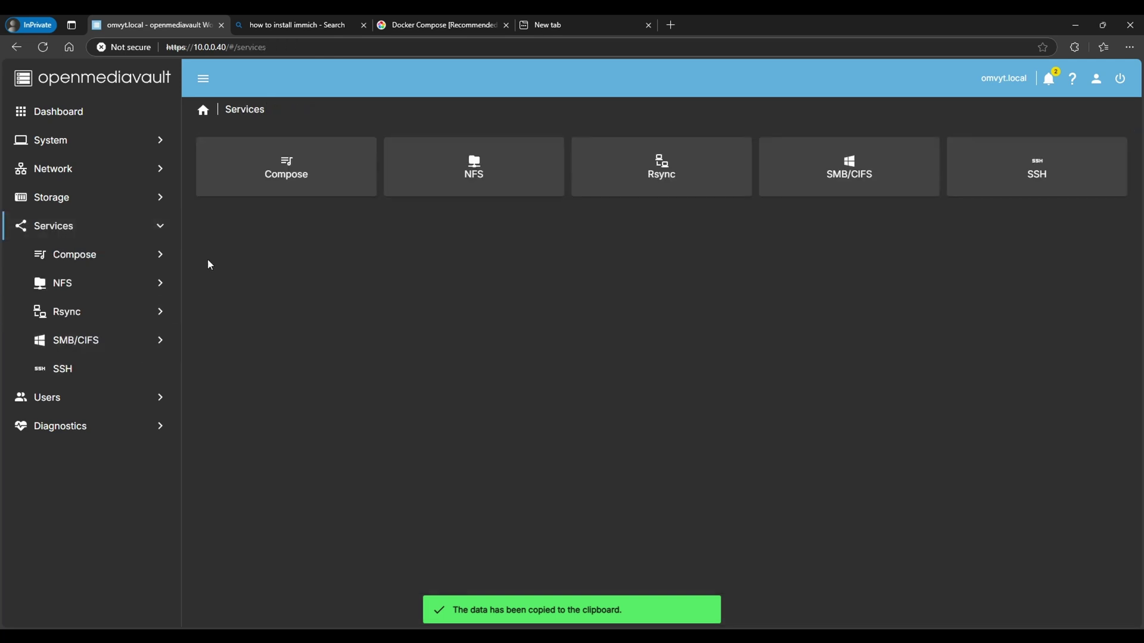
{"action": "left_click", "coordinate": [329, 182]}
{"action": "left_click", "coordinate": [337, 176]}
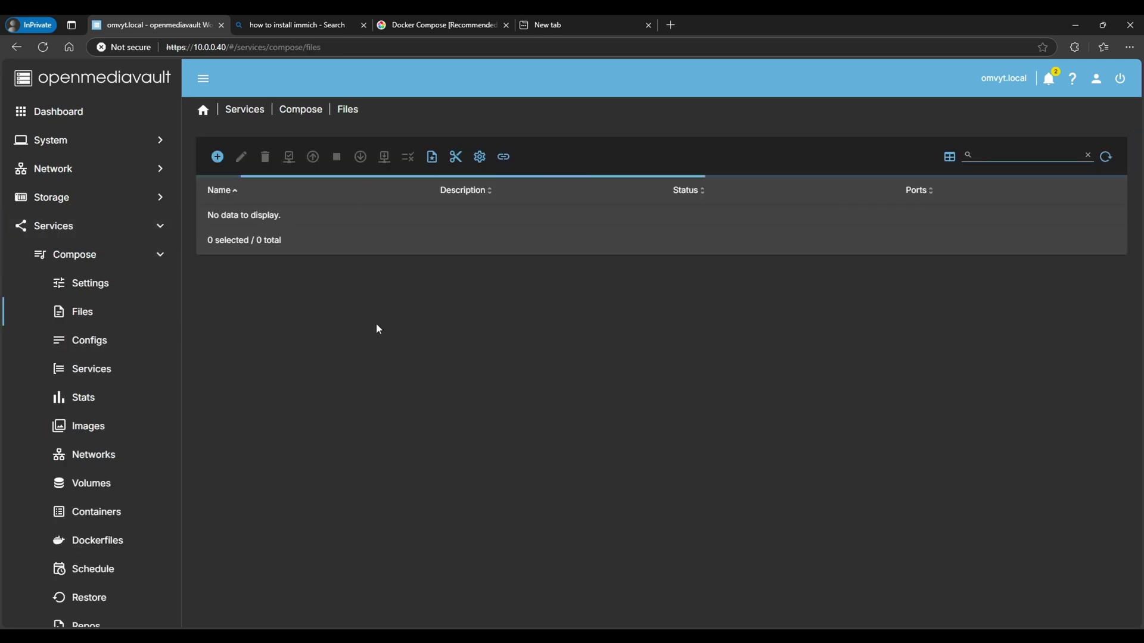
{"action": "left_click", "coordinate": [238, 262]}
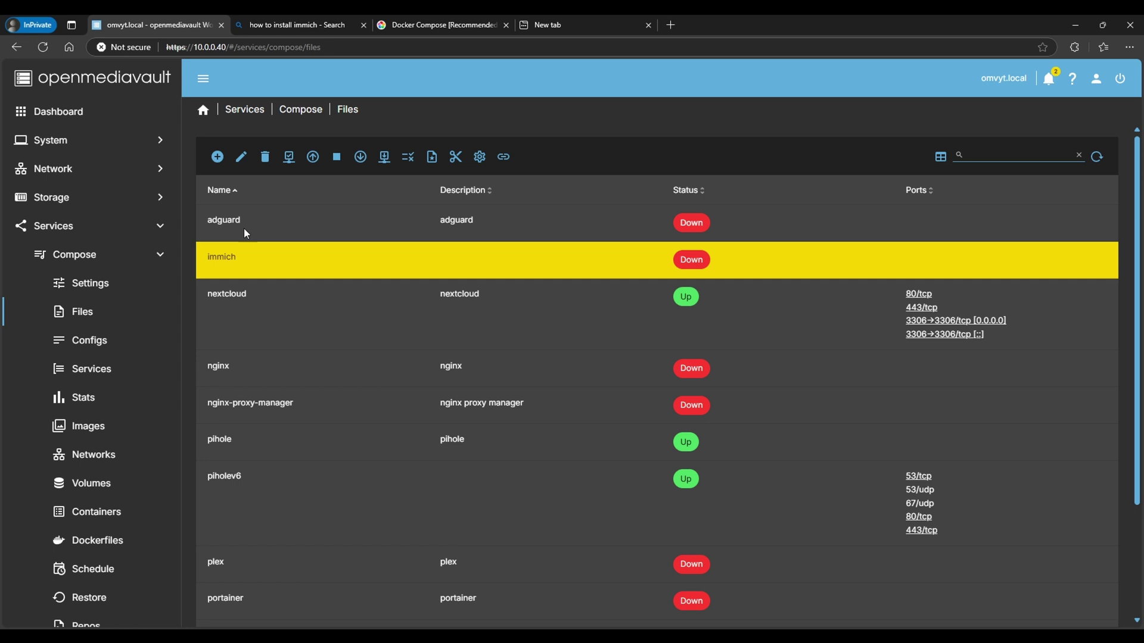
- Set UPLOAD_LOCATION to the pasted appdata path plus /immich/library
{"action": "left_click", "coordinate": [241, 157]}
{"action": "scroll", "coordinate": [323, 377], "scroll_direction": "down", "scroll_amount": 2}
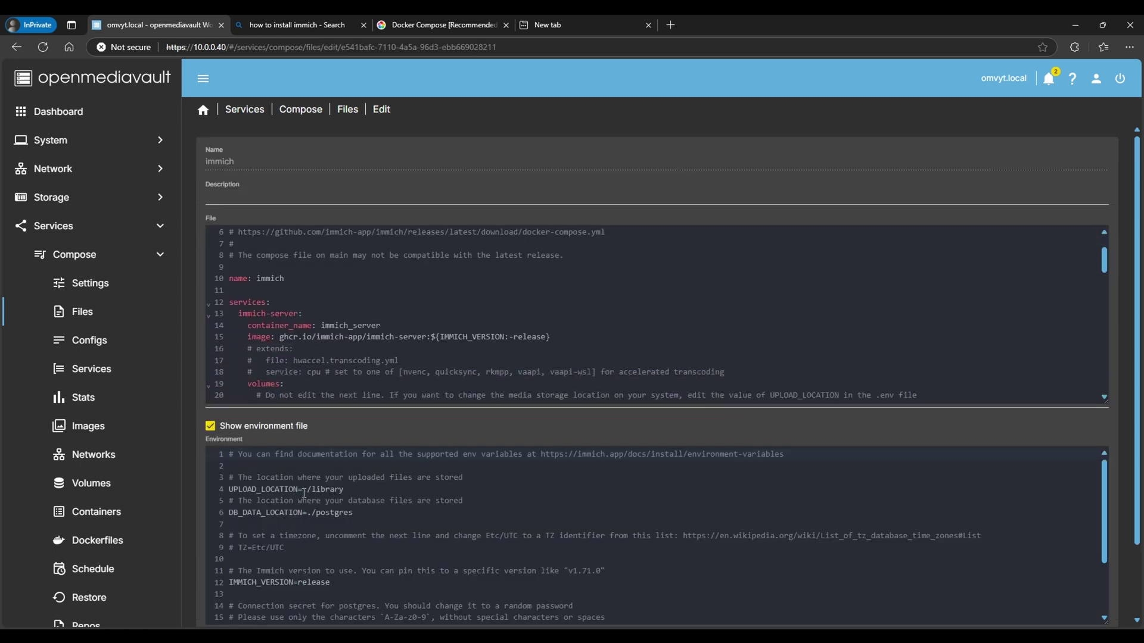
{"action": "left_click", "coordinate": [303, 492]}
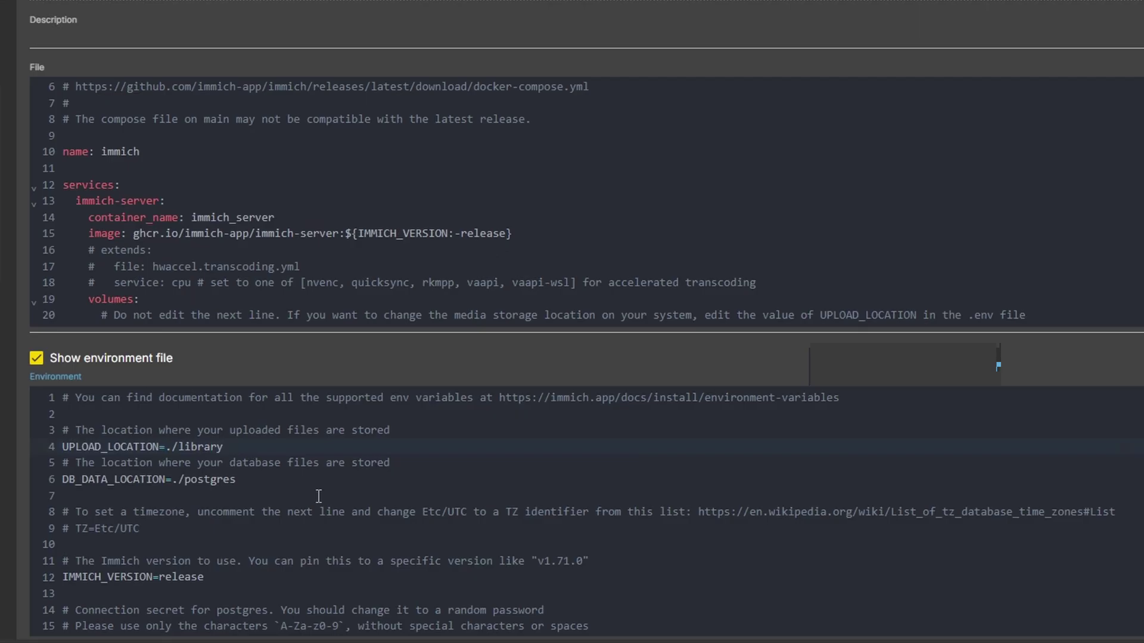
{"action": "key", "text": "ctrl+v"}
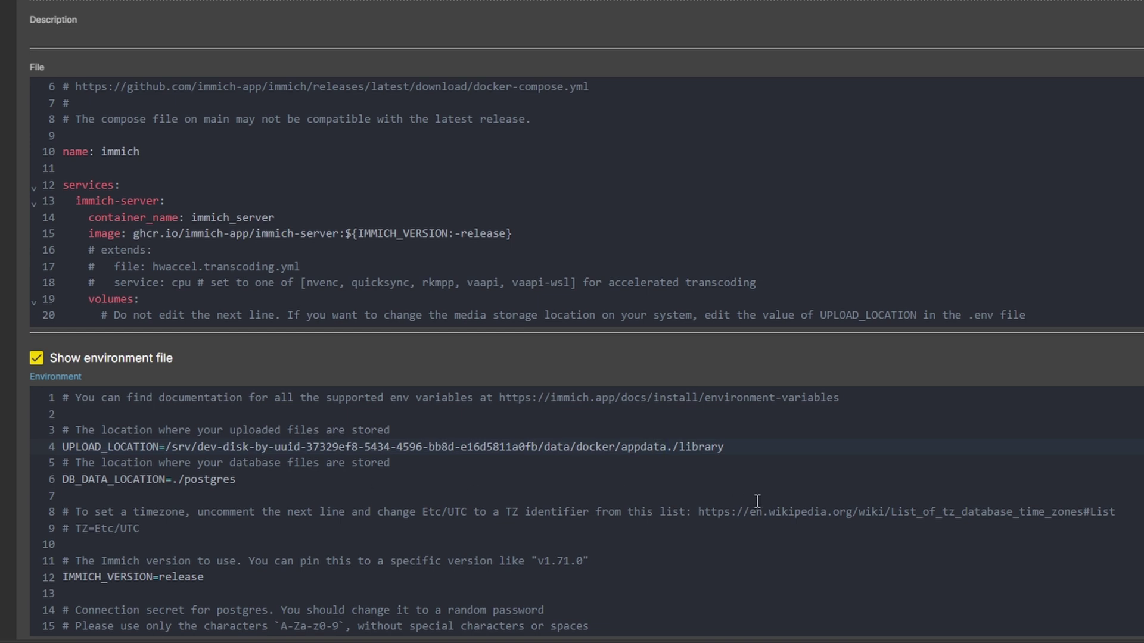
{"action": "key", "text": "Delete"}
{"action": "type", "text": "/i"}
{"action": "type", "text": "mmich"}
- Set DB_DATA_LOCATION to the appdata/immich/postgres path using the copied immich folder path
{"action": "left_click_drag", "start_coordinate": [167, 448], "coordinate": [712, 446]}
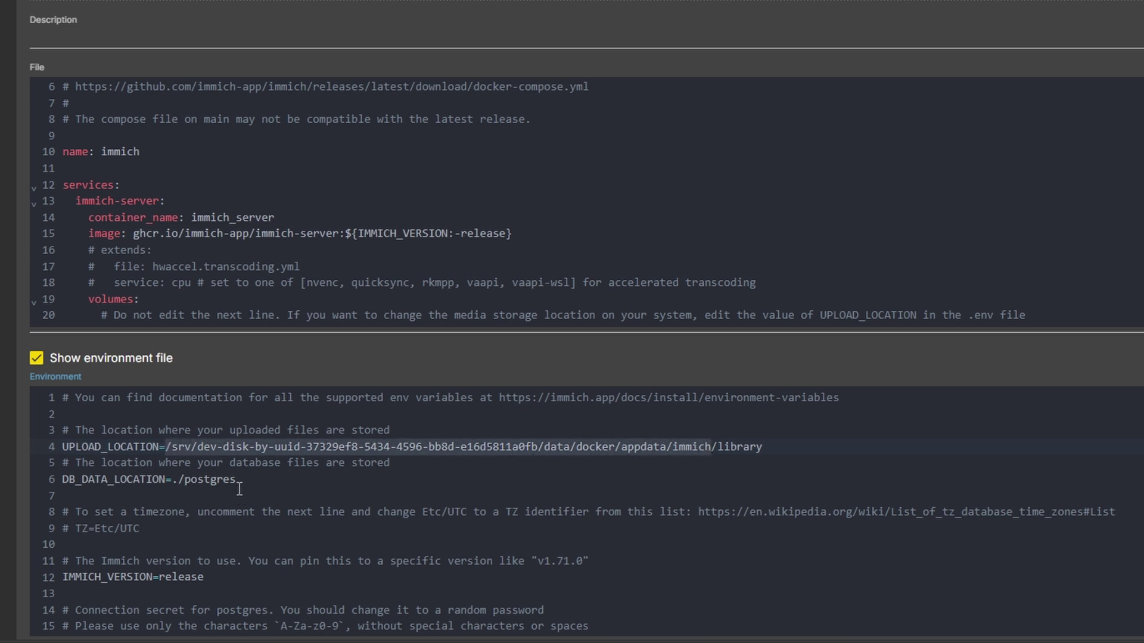
{"action": "left_click", "coordinate": [178, 480]}
{"action": "key", "text": "BackSpace"}
{"action": "key", "text": "ctrl+v"}
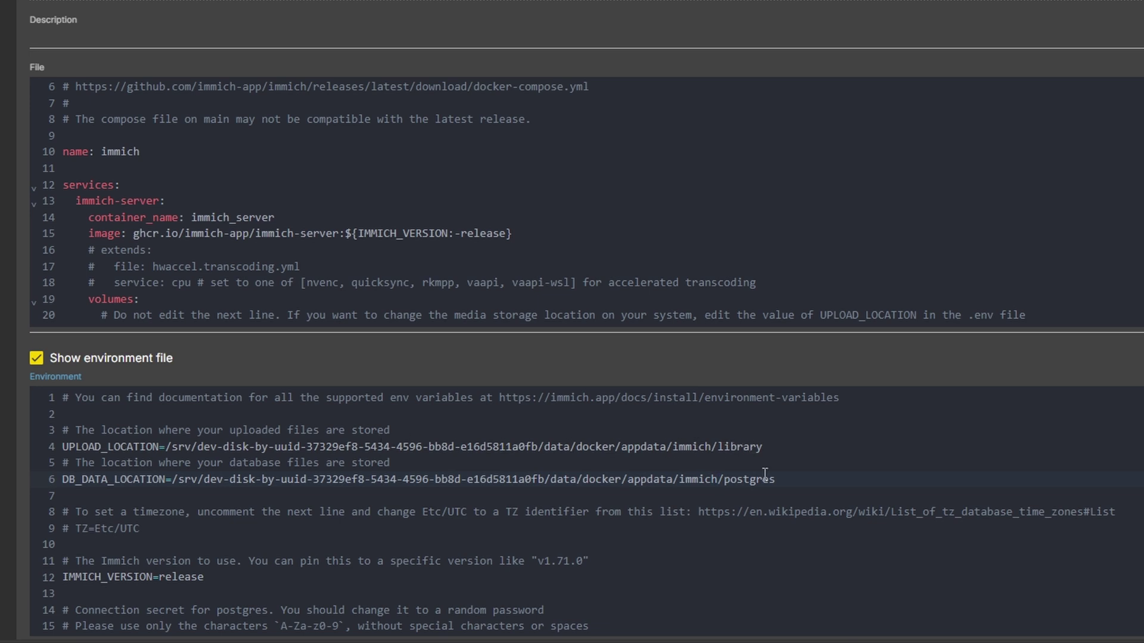
- Review the release version value on line 12 against the example version v1.71.0
{"action": "scroll", "coordinate": [587, 539], "scroll_direction": "down", "scroll_amount": 2}
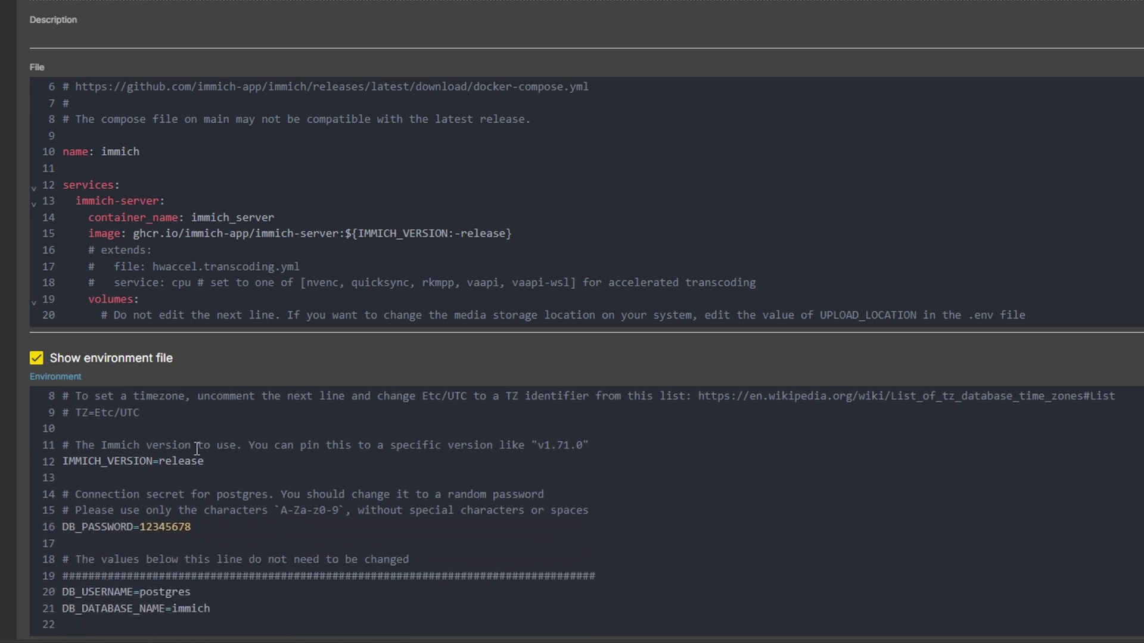
{"action": "double_click", "coordinate": [184, 461]}
{"action": "left_click_drag", "start_coordinate": [532, 445], "coordinate": [607, 446]}
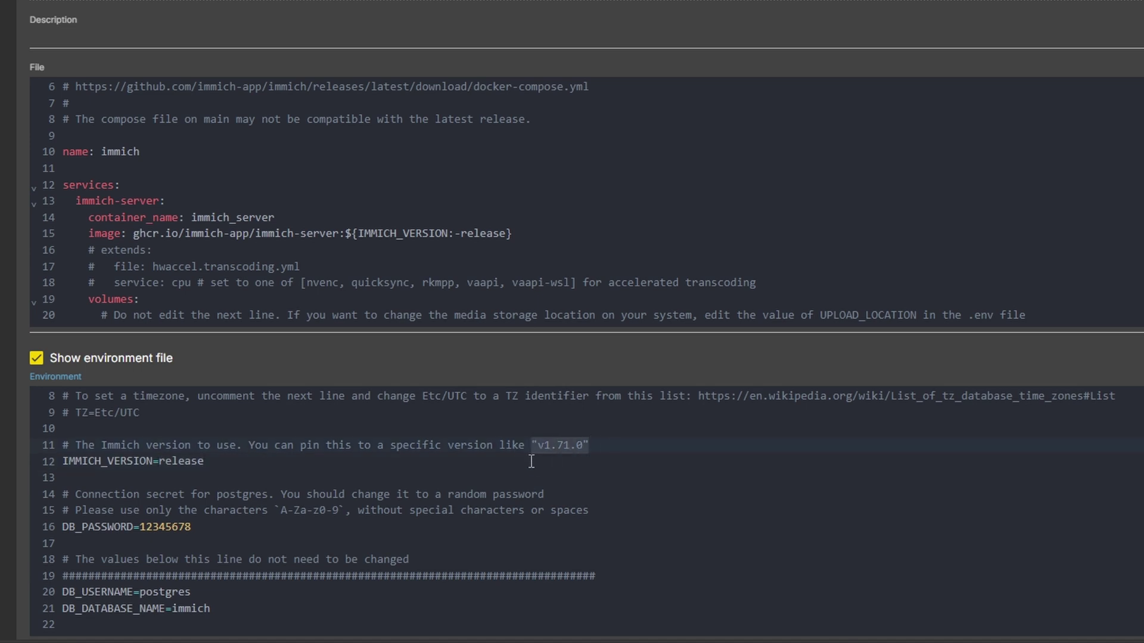
{"action": "left_click_drag", "start_coordinate": [205, 462], "coordinate": [161, 465]}
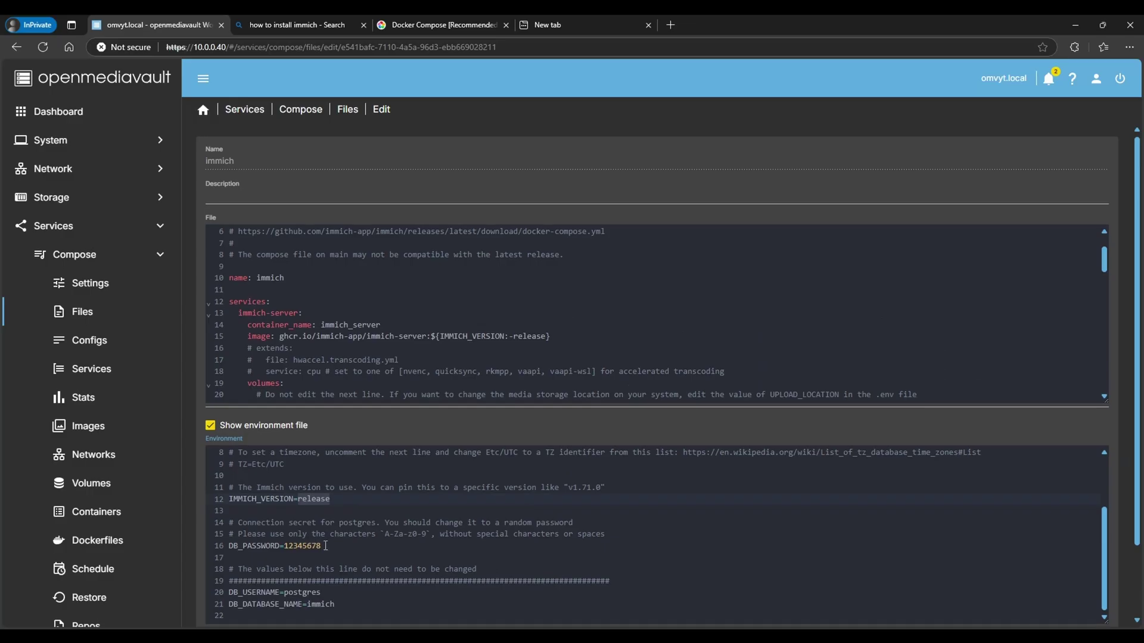
- Review the compose file from line 10 down to the ${UPLOAD_LOCATION} volume mapping
{"action": "scroll", "coordinate": [332, 527], "scroll_direction": "down", "scroll_amount": 1}
{"action": "scroll", "coordinate": [332, 528], "scroll_direction": "up", "scroll_amount": 1}
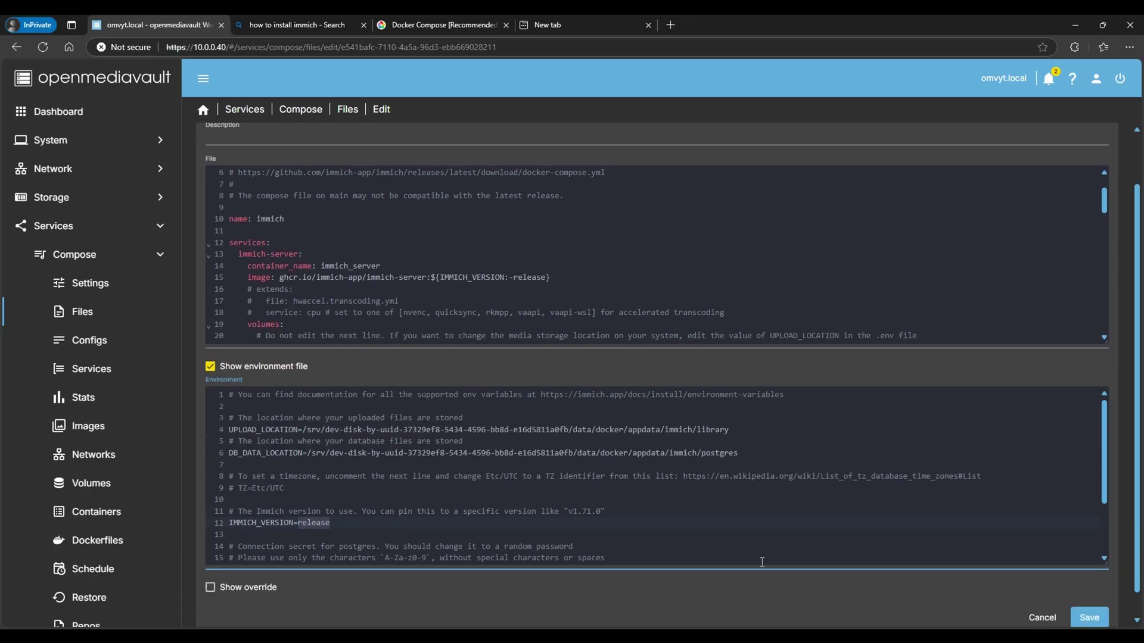
{"action": "scroll", "coordinate": [362, 228], "scroll_direction": "up", "scroll_amount": 3}
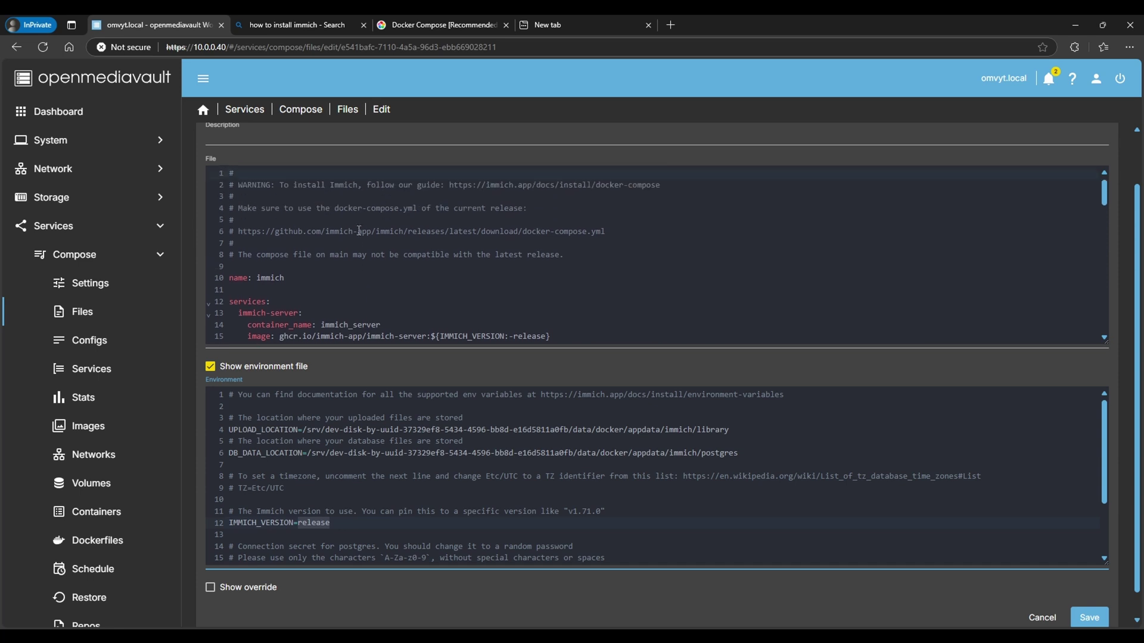
{"action": "scroll", "coordinate": [380, 304], "scroll_direction": "down", "scroll_amount": 1}
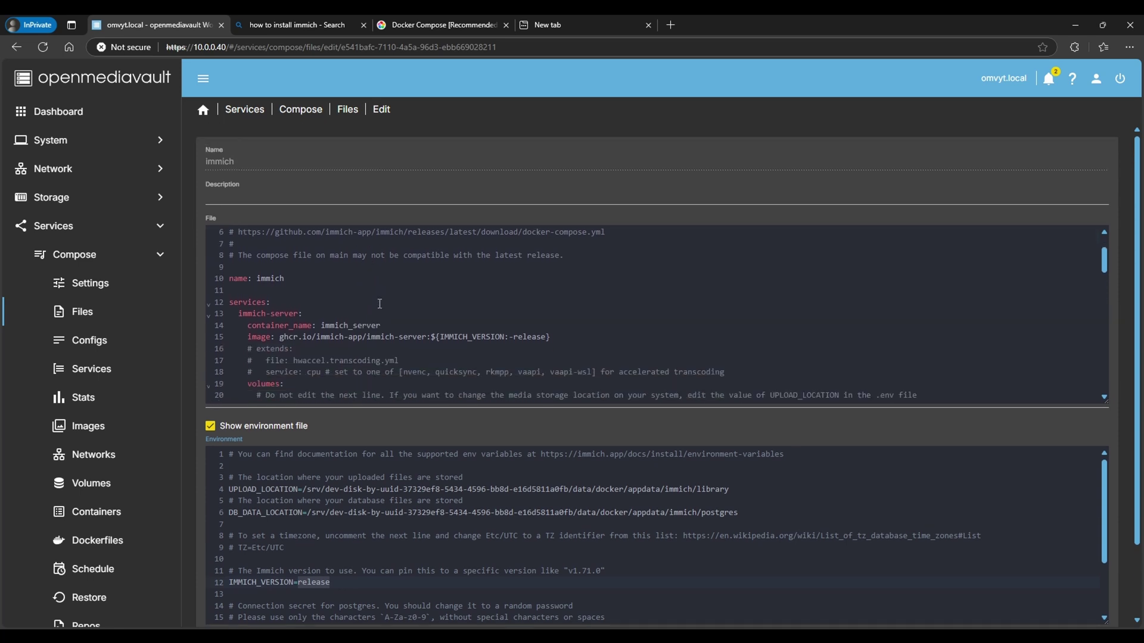
{"action": "left_click", "coordinate": [300, 278]}
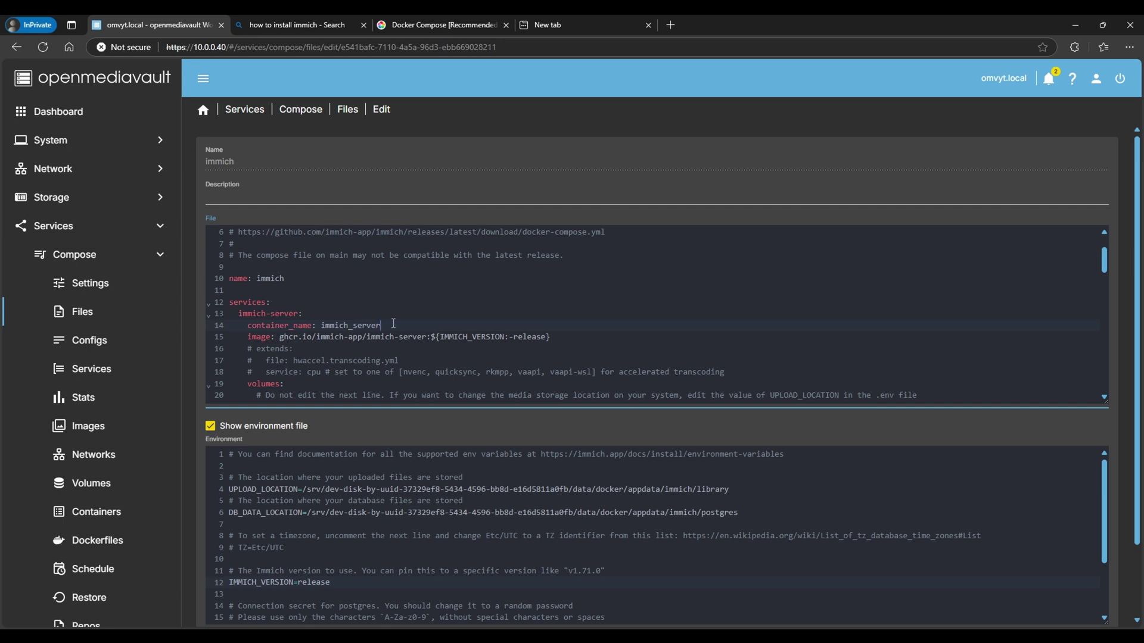
{"action": "scroll", "coordinate": [447, 327], "scroll_direction": "down", "scroll_amount": 2}
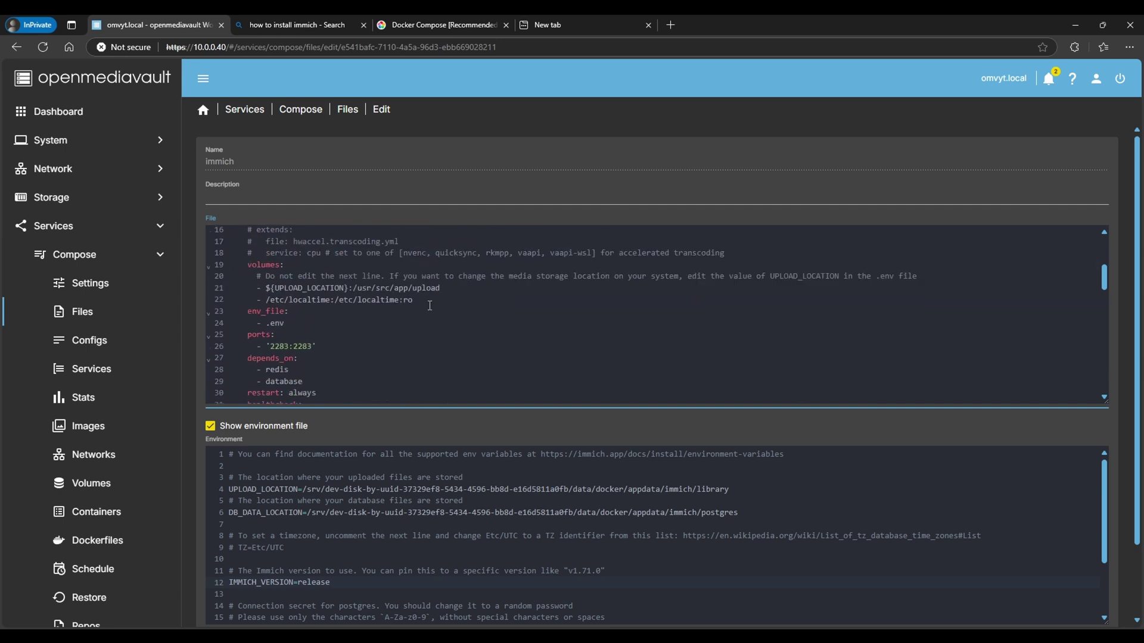
{"action": "scroll", "coordinate": [434, 315], "scroll_direction": "up", "scroll_amount": 1}
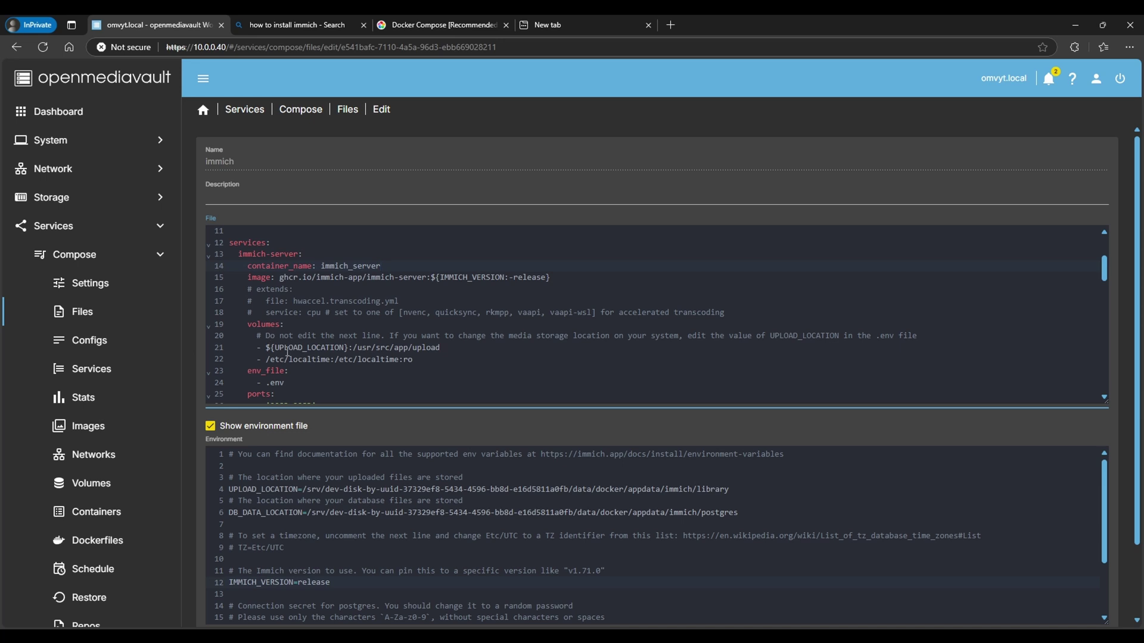
{"action": "left_click_drag", "start_coordinate": [267, 350], "coordinate": [344, 351]}
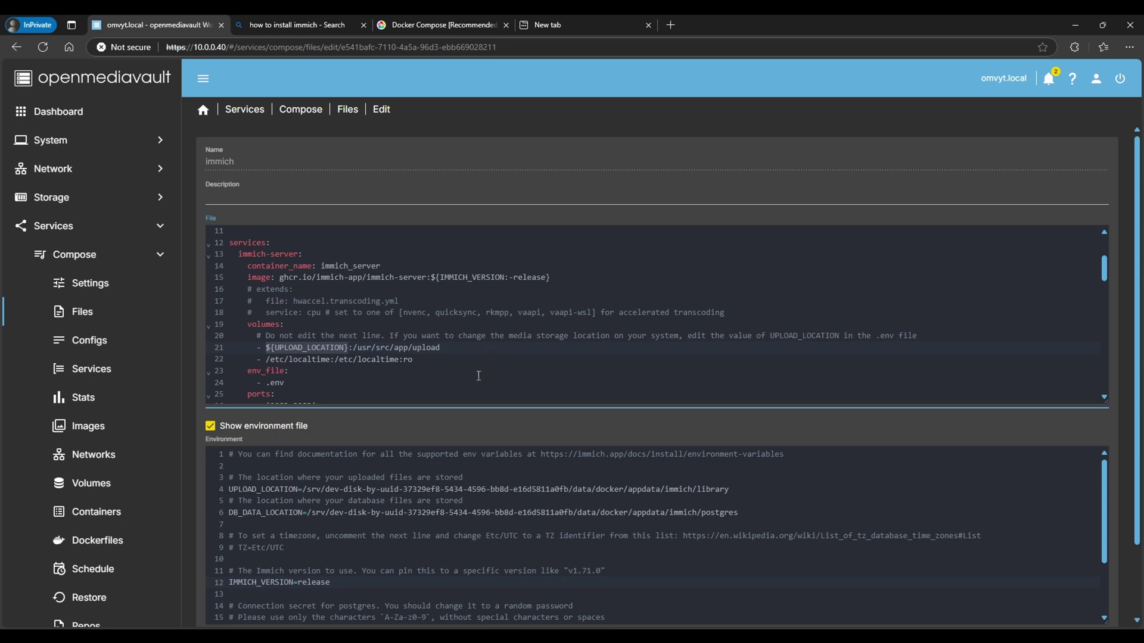
- Check the compose file's .env file reference on line 24 and the surrounding settings
{"action": "scroll", "coordinate": [429, 434], "scroll_direction": "down", "scroll_amount": 2}
{"action": "scroll", "coordinate": [682, 496], "scroll_direction": "down", "scroll_amount": 2}
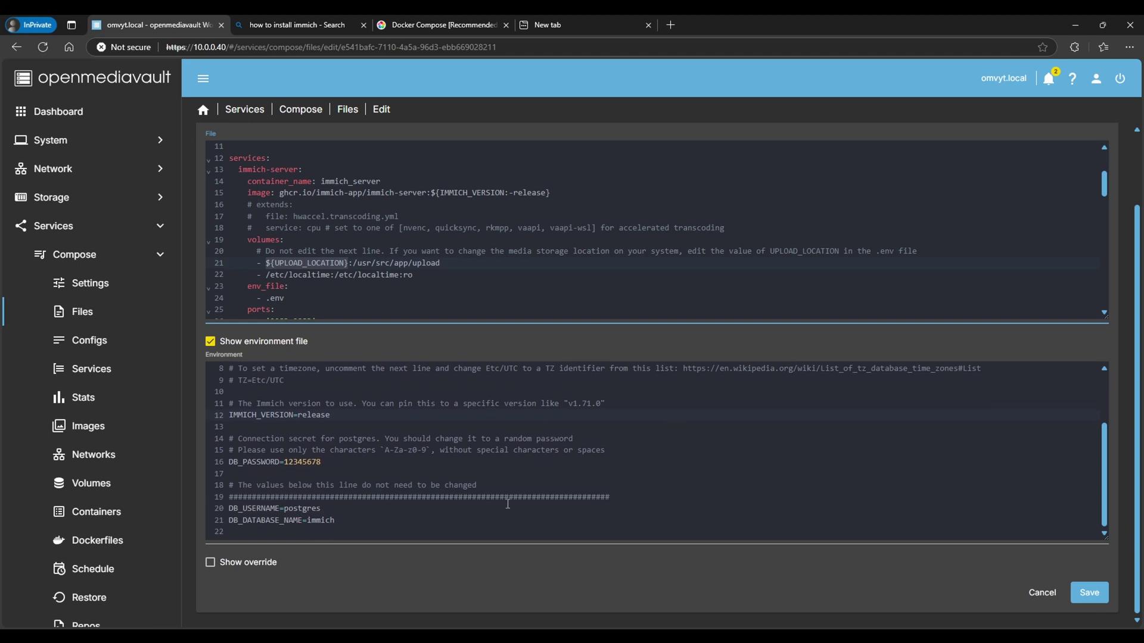
{"action": "scroll", "coordinate": [508, 503], "scroll_direction": "up", "scroll_amount": 1}
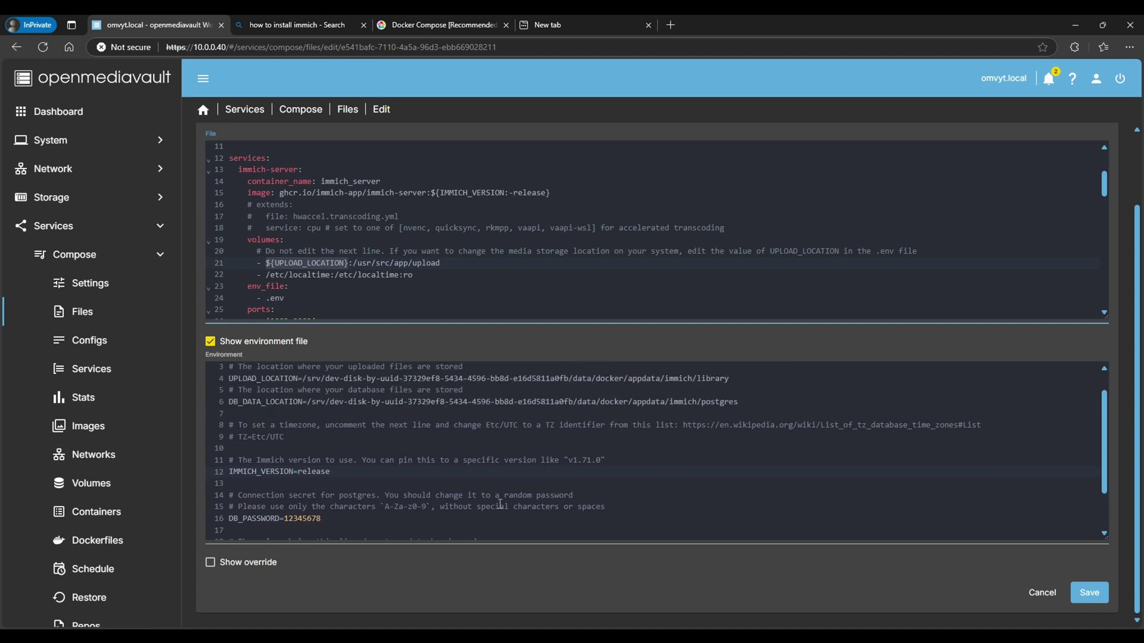
{"action": "left_click", "coordinate": [267, 299]}
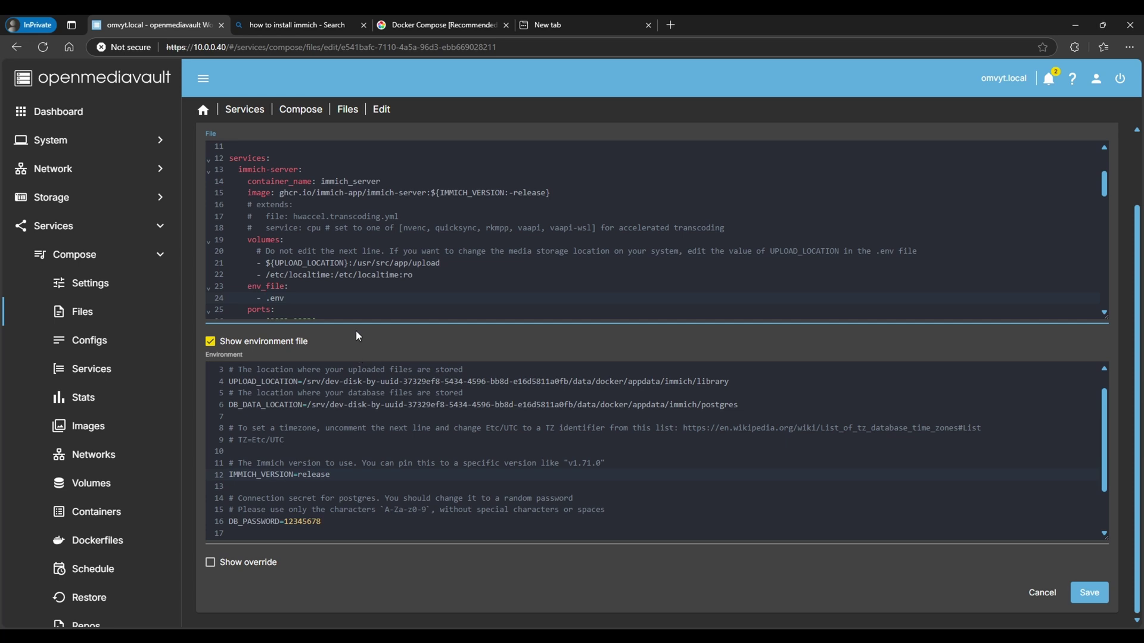
{"action": "scroll", "coordinate": [434, 290], "scroll_direction": "up", "scroll_amount": 1}
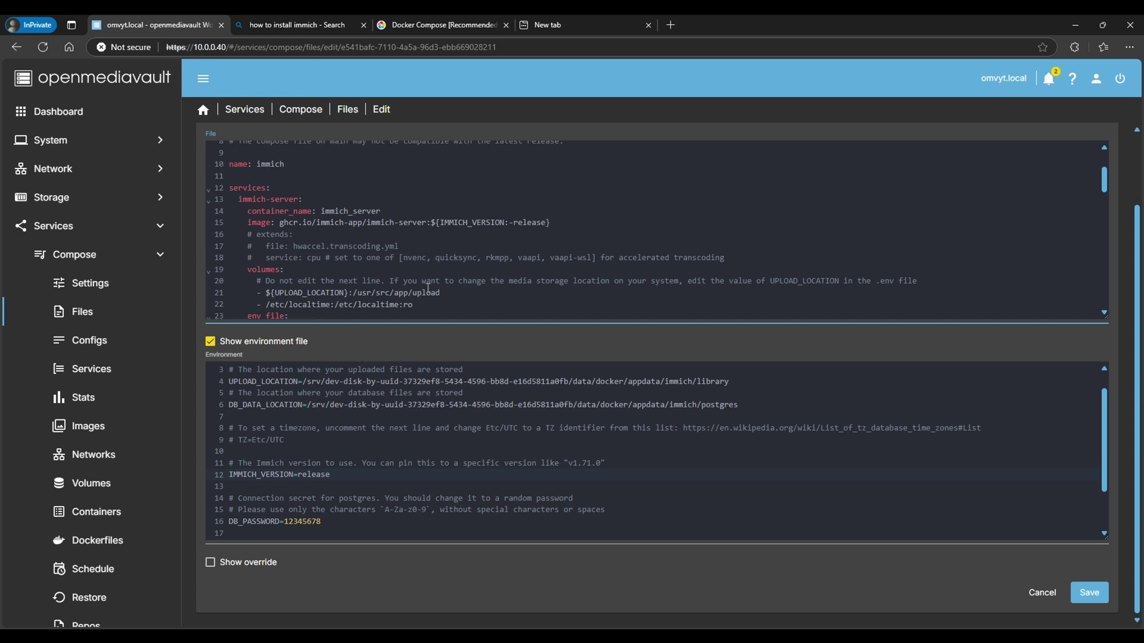
{"action": "scroll", "coordinate": [417, 298], "scroll_direction": "down", "scroll_amount": 1}
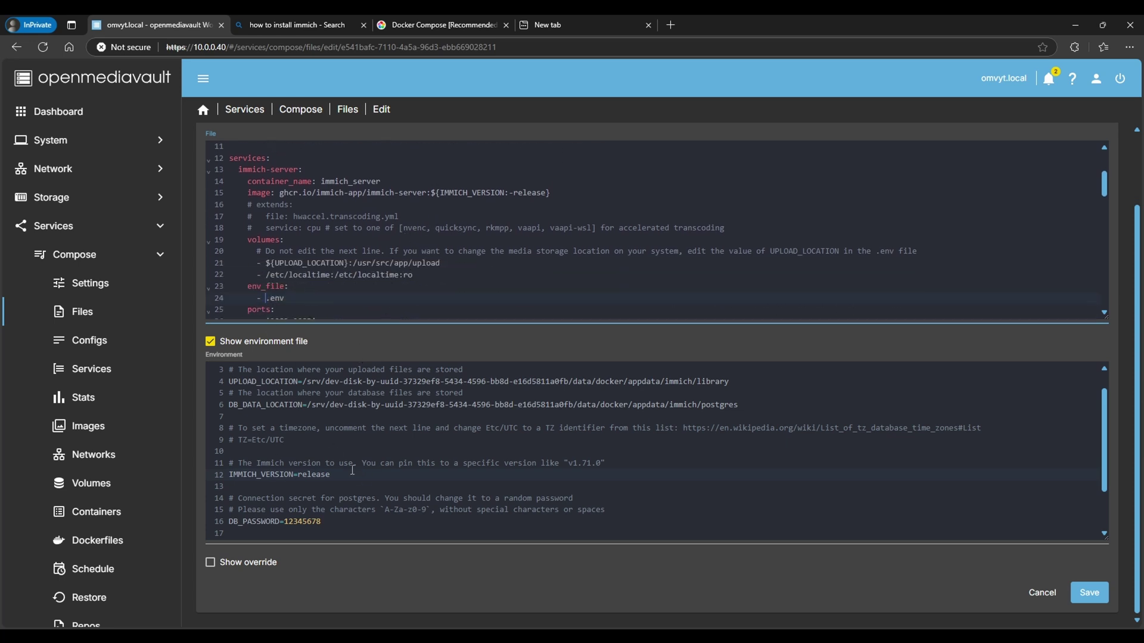
{"action": "scroll", "coordinate": [314, 232], "scroll_direction": "up", "scroll_amount": 3}
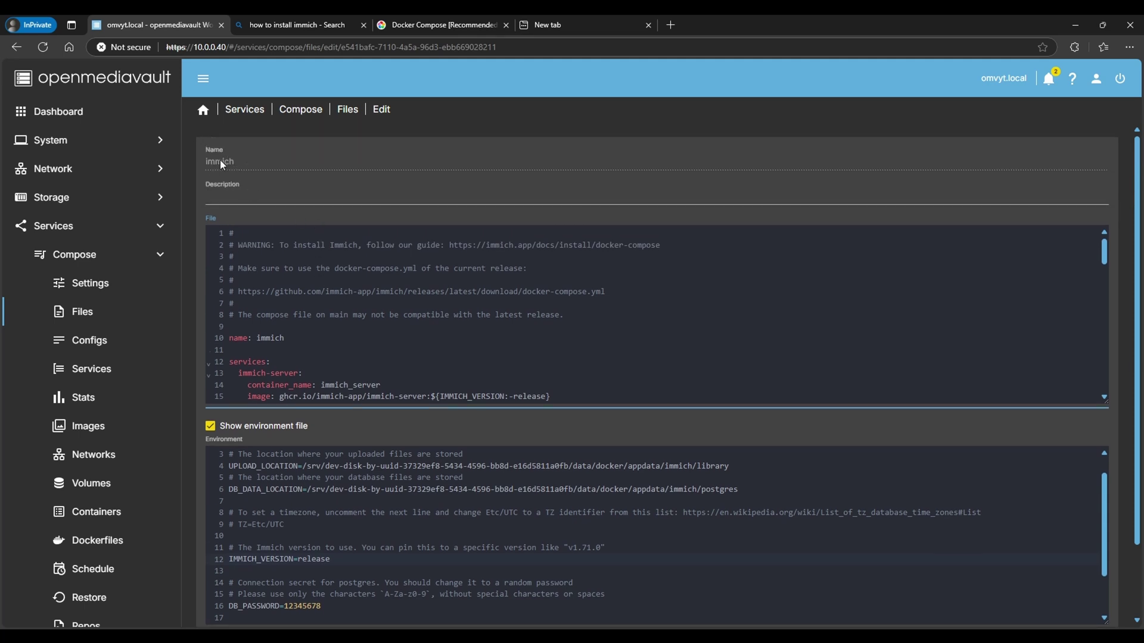
{"action": "scroll", "coordinate": [307, 337], "scroll_direction": "down", "scroll_amount": 1}
{"action": "scroll", "coordinate": [274, 280], "scroll_direction": "up", "scroll_amount": 1}
{"action": "scroll", "coordinate": [267, 330], "scroll_direction": "down", "scroll_amount": 3}
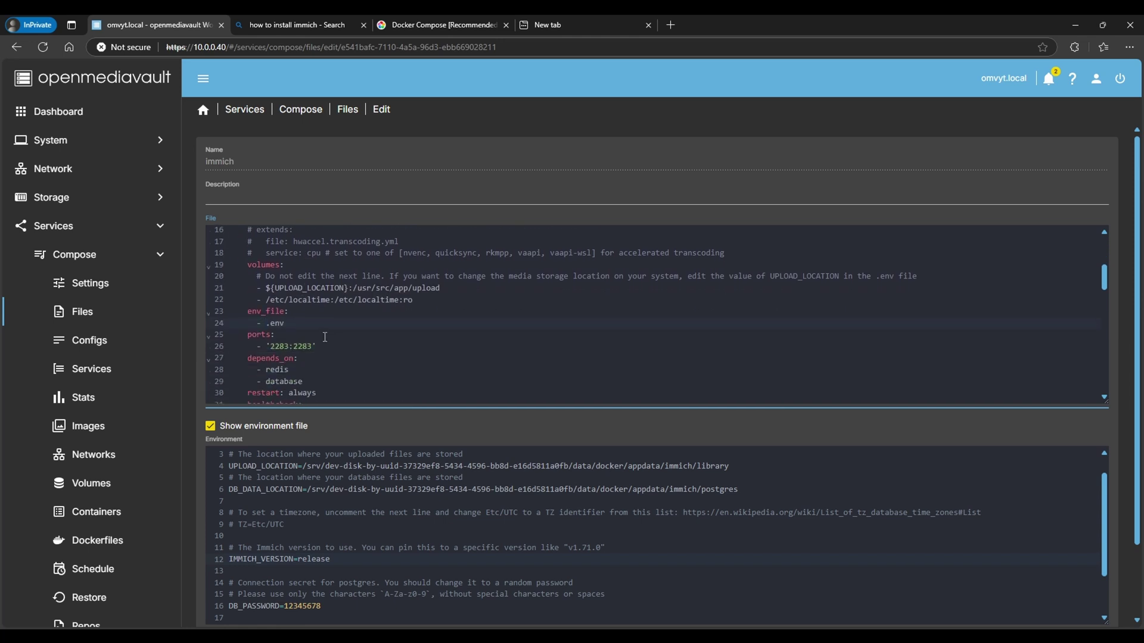
- Change the env_file entries on lines 24 and 45 from '.env' to 'immich.env'
{"action": "type", "text": "immich"}
{"action": "scroll", "coordinate": [296, 326], "scroll_direction": "down", "scroll_amount": 3}
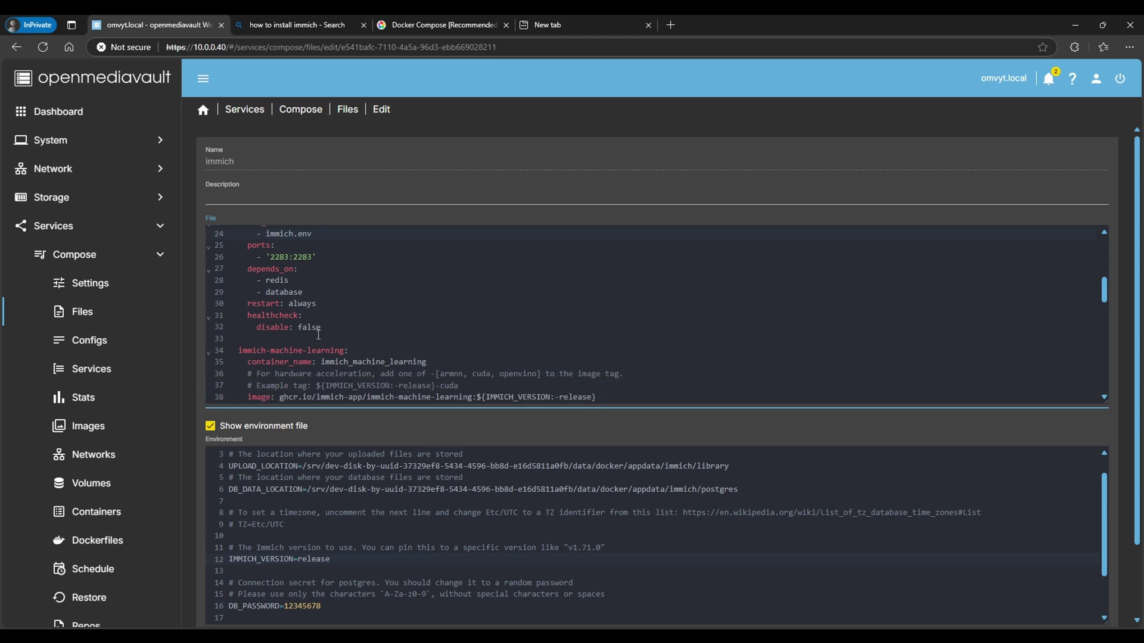
{"action": "scroll", "coordinate": [318, 335], "scroll_direction": "down", "scroll_amount": 3}
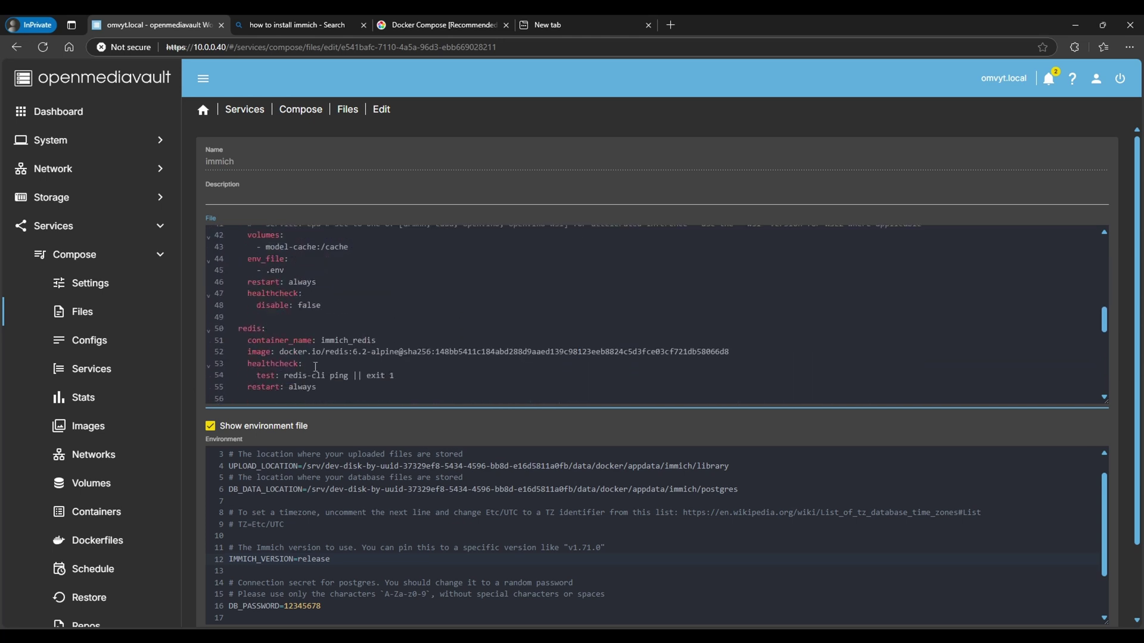
{"action": "scroll", "coordinate": [316, 365], "scroll_direction": "down", "scroll_amount": 4}
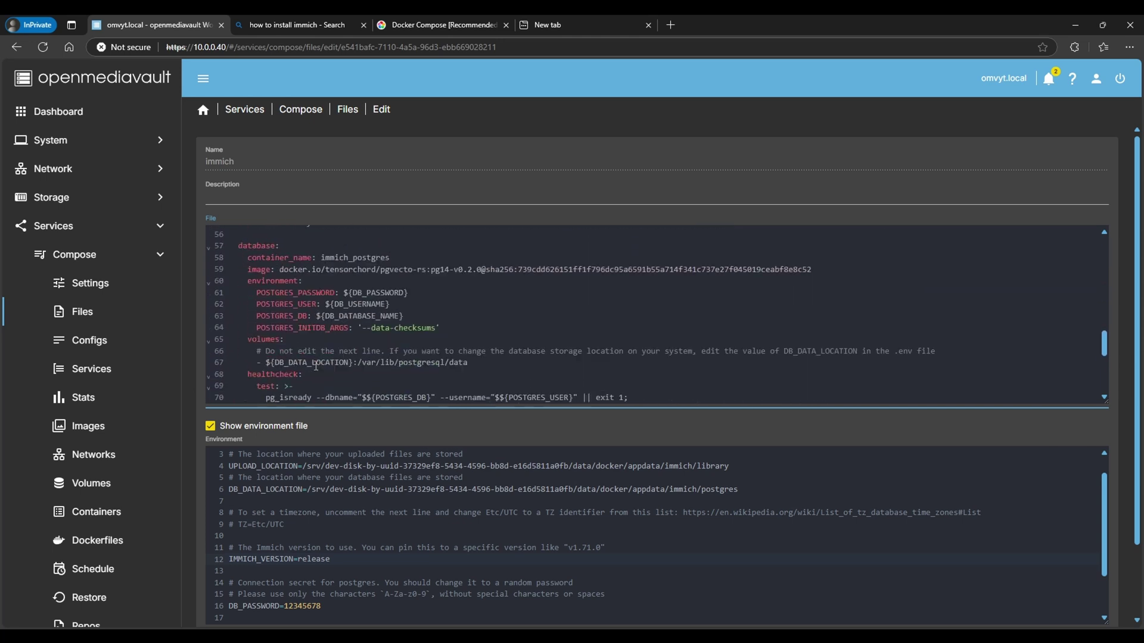
{"action": "scroll", "coordinate": [316, 365], "scroll_direction": "down", "scroll_amount": 3}
{"action": "scroll", "coordinate": [322, 356], "scroll_direction": "up", "scroll_amount": 5}
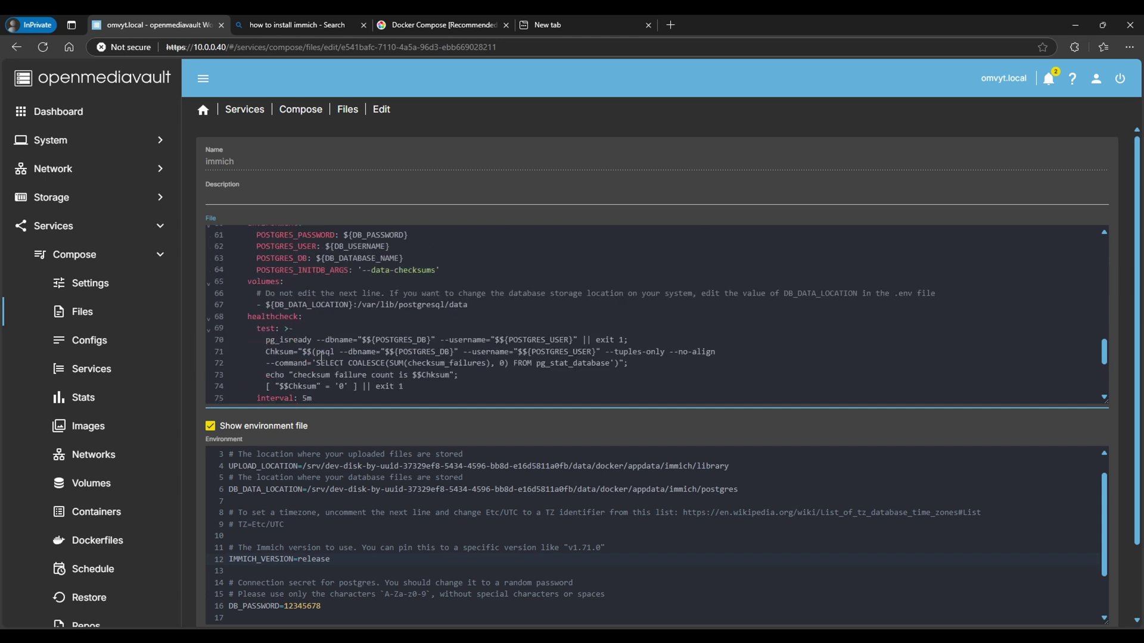
{"action": "scroll", "coordinate": [322, 356], "scroll_direction": "up", "scroll_amount": 3}
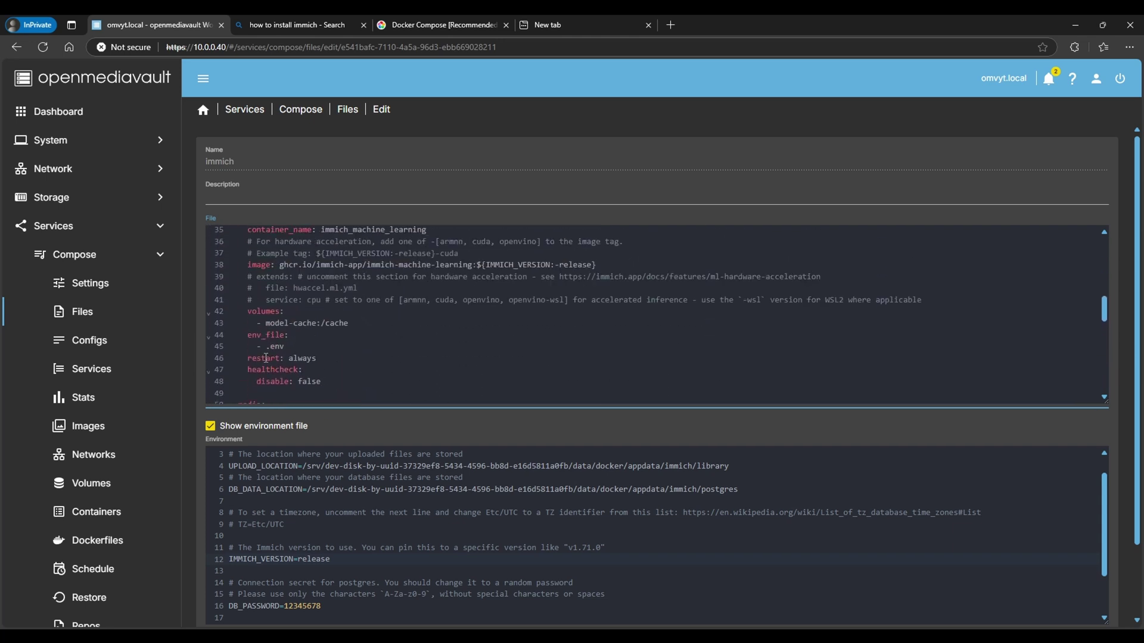
{"action": "type", "text": "immich"}
{"action": "double_click", "coordinate": [272, 346]}
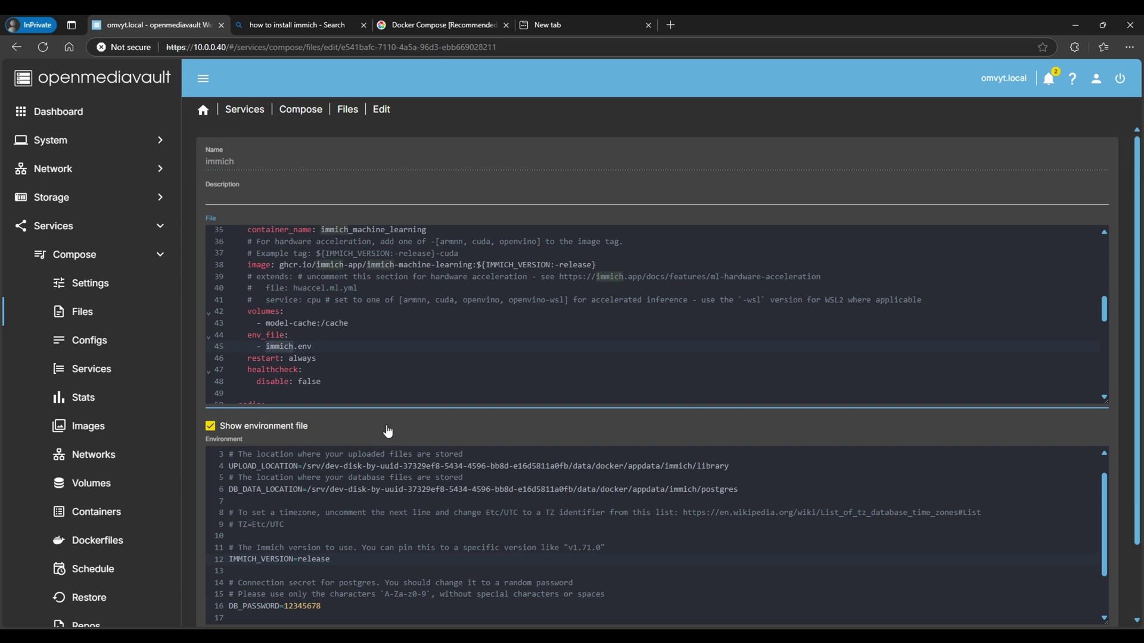
{"action": "scroll", "coordinate": [551, 449], "scroll_direction": "down", "scroll_amount": 3}
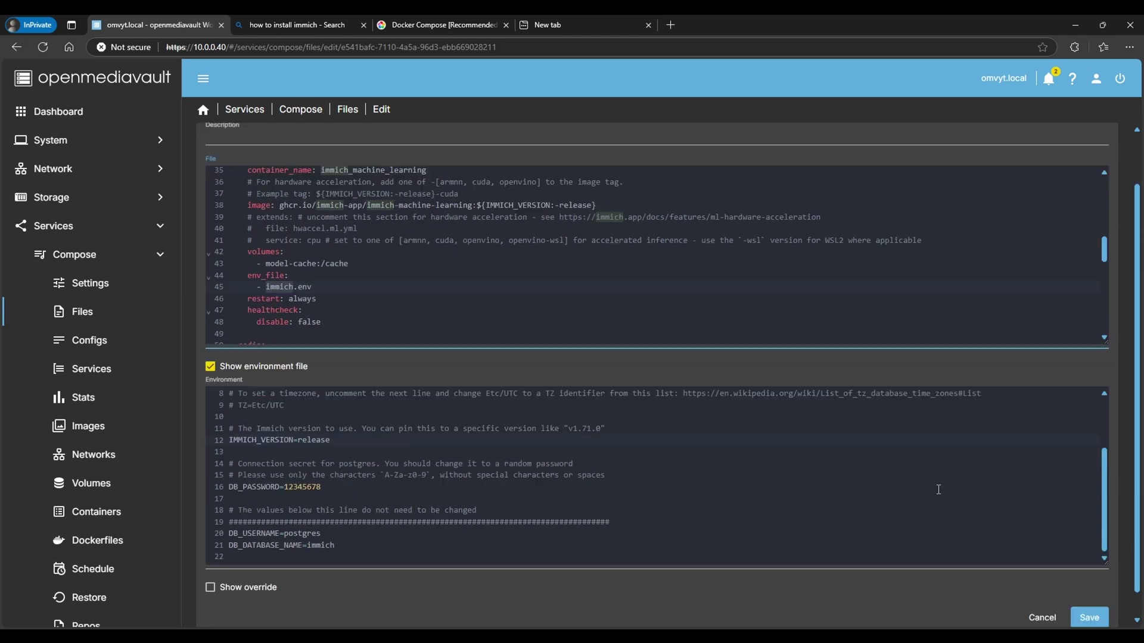
- Save the immich compose file and confirm the compose error check reports no problems
{"action": "left_click", "coordinate": [1095, 594]}
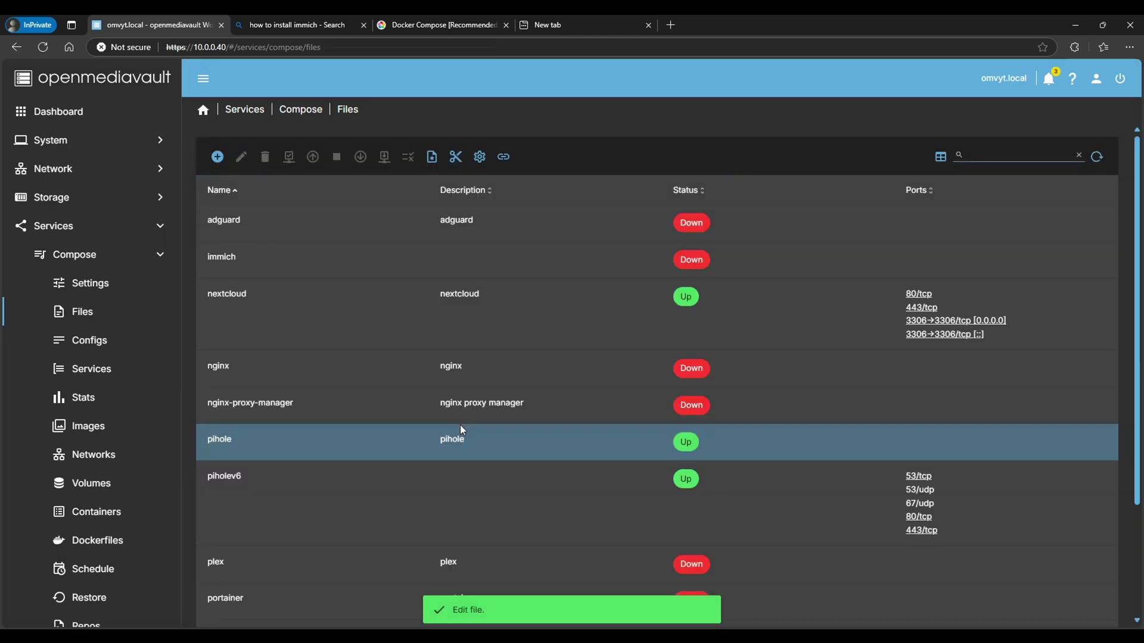
{"action": "left_click", "coordinate": [266, 266]}
{"action": "left_click", "coordinate": [289, 157]}
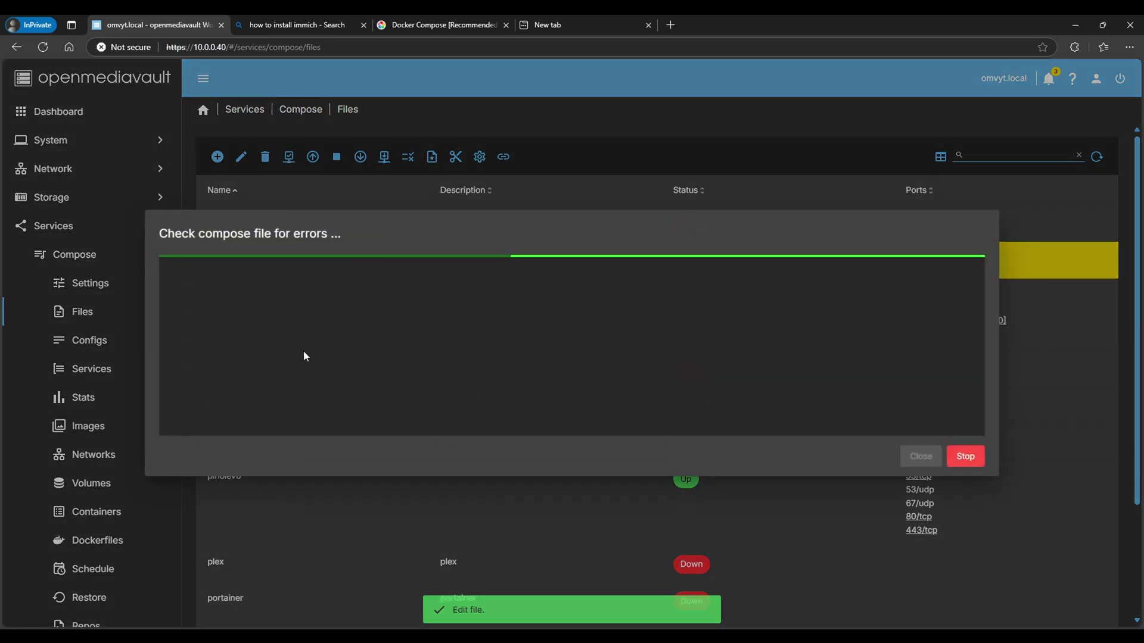
{"action": "scroll", "coordinate": [287, 407], "scroll_direction": "up", "scroll_amount": 8}
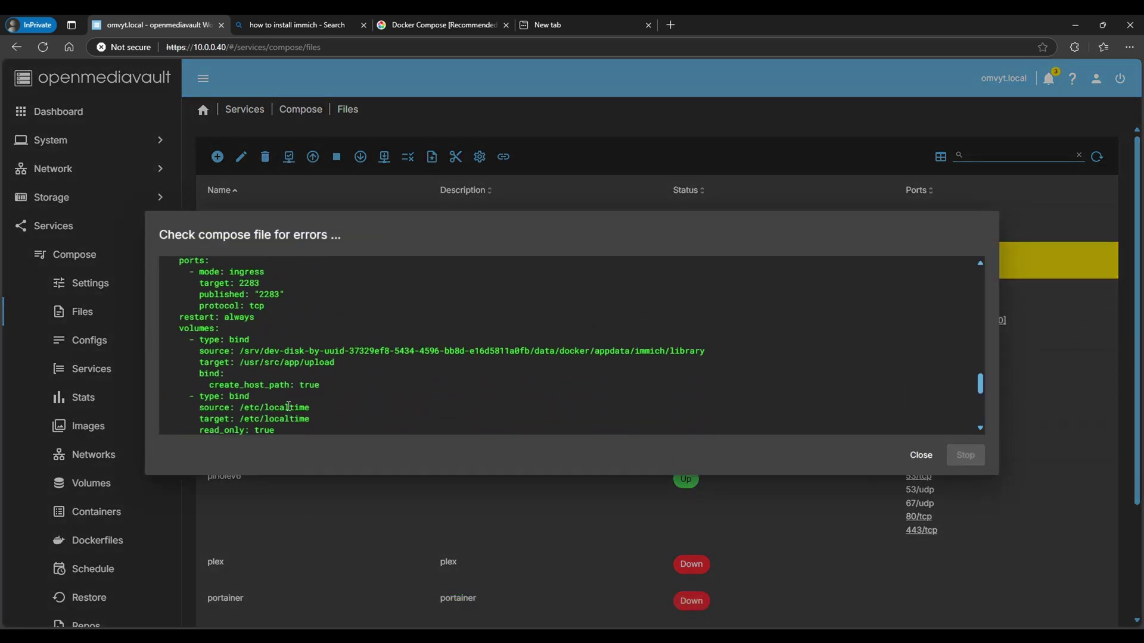
{"action": "scroll", "coordinate": [287, 407], "scroll_direction": "down", "scroll_amount": 10}
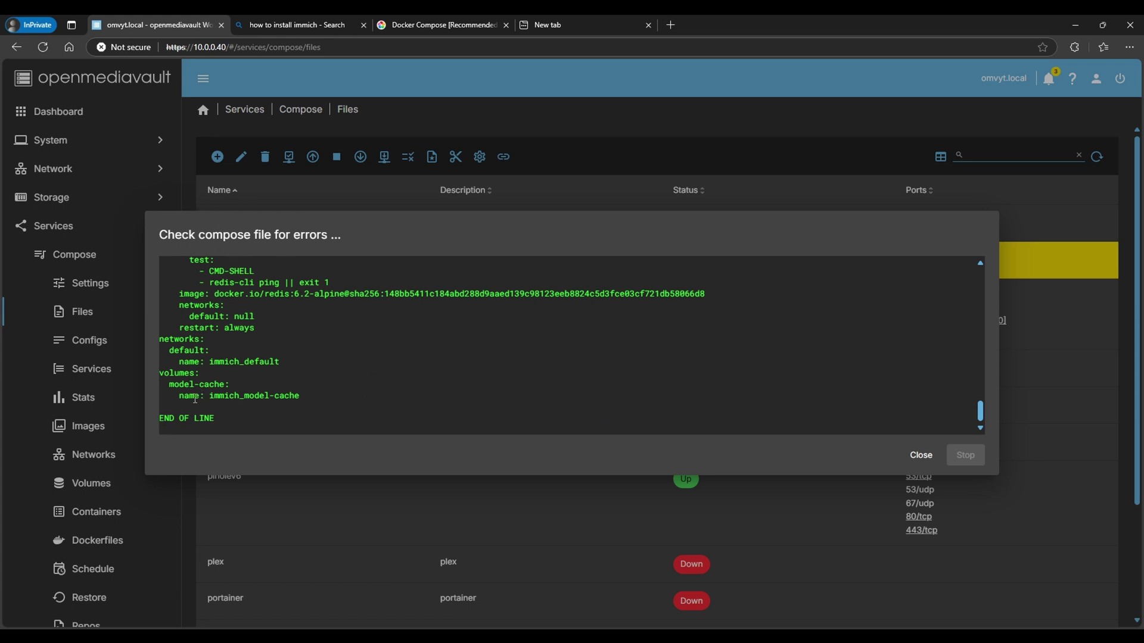
{"action": "left_click", "coordinate": [920, 454]}
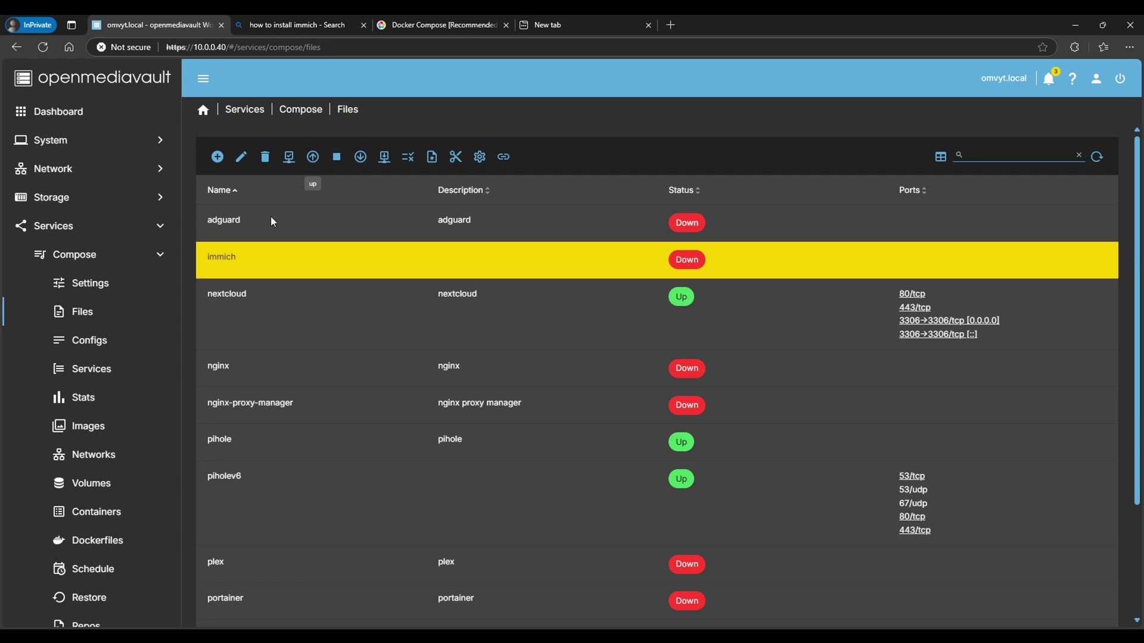
{"action": "left_click", "coordinate": [244, 166]}
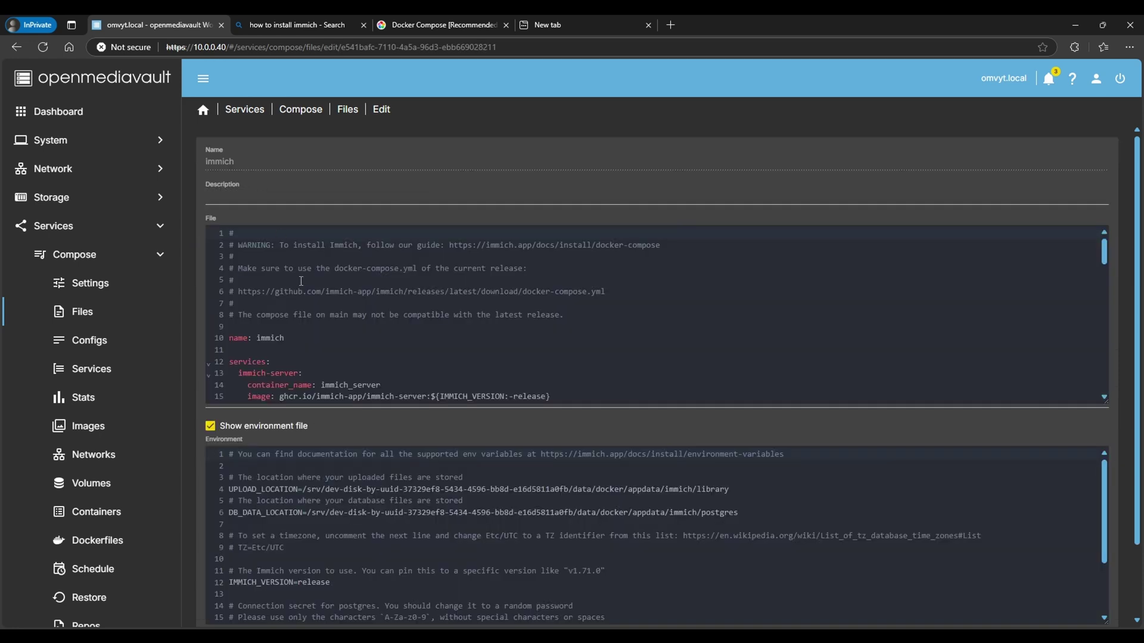
{"action": "scroll", "coordinate": [283, 365], "scroll_direction": "down", "scroll_amount": 5}
{"action": "scroll", "coordinate": [280, 333], "scroll_direction": "down", "scroll_amount": 1}
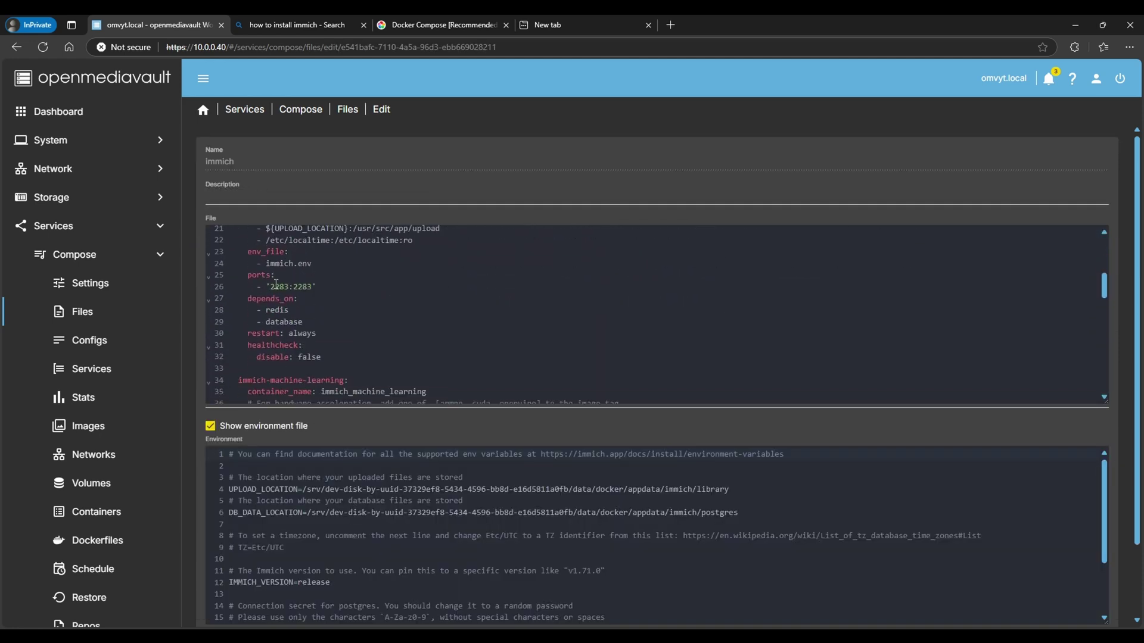
{"action": "double_click", "coordinate": [270, 287]}
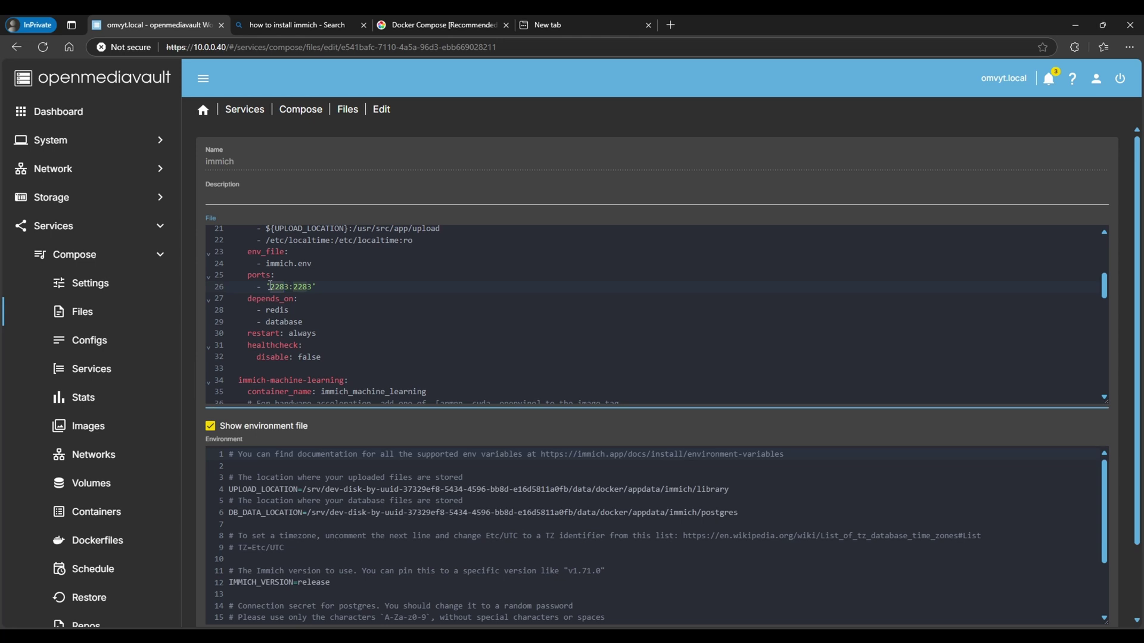
{"action": "left_click", "coordinate": [292, 288]}
{"action": "left_click", "coordinate": [272, 288]}
{"action": "scroll", "coordinate": [953, 536], "scroll_direction": "down", "scroll_amount": 4}
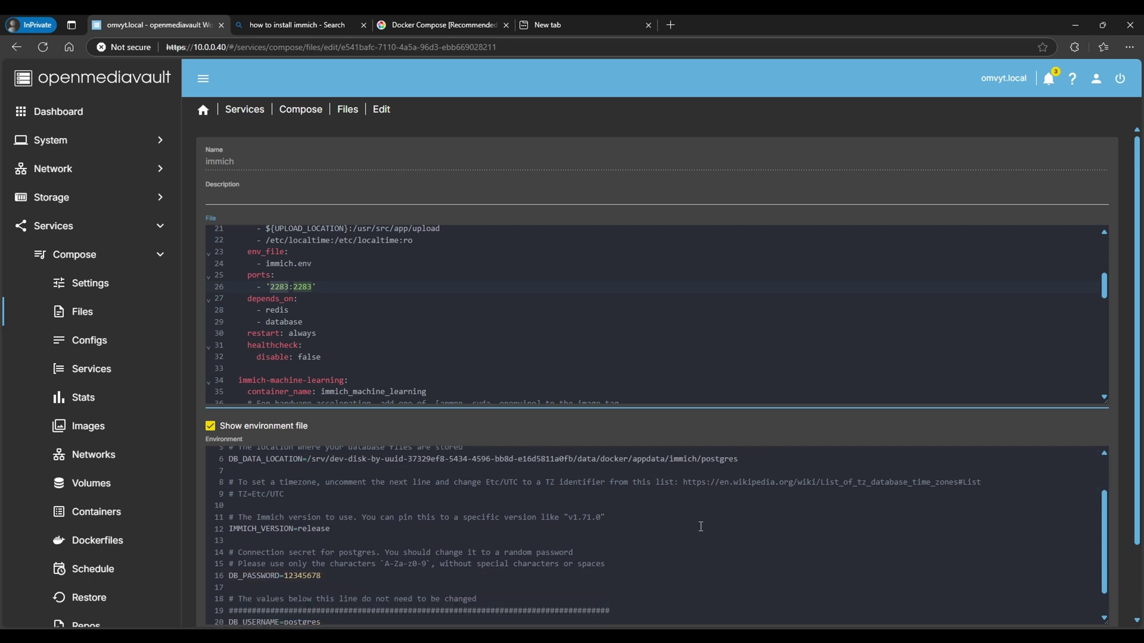
- Bring the immich stack up so its four containers run with port 2283 published
{"action": "left_click", "coordinate": [347, 109]}
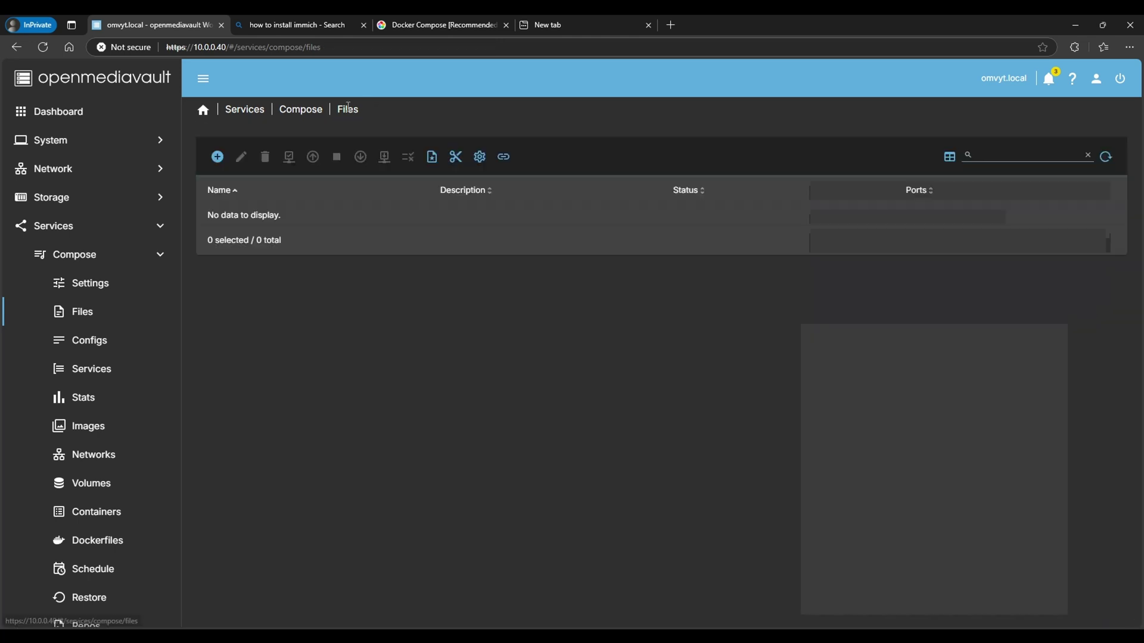
{"action": "scroll", "coordinate": [255, 561], "scroll_direction": "down", "scroll_amount": 1}
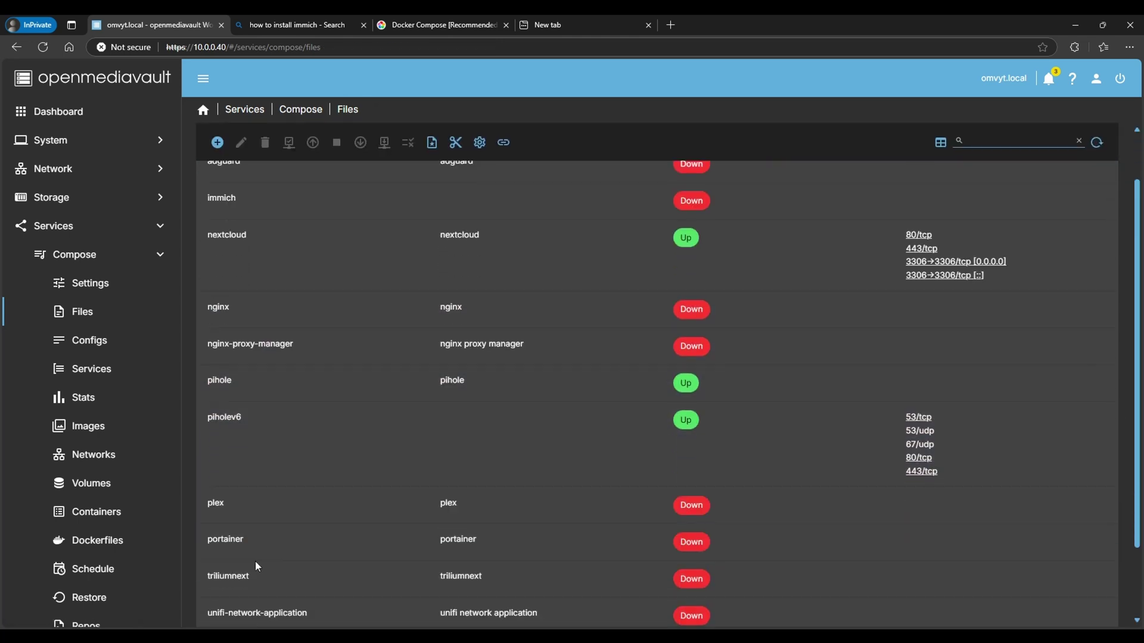
{"action": "scroll", "coordinate": [279, 541], "scroll_direction": "up", "scroll_amount": 1}
{"action": "left_click", "coordinate": [256, 269]}
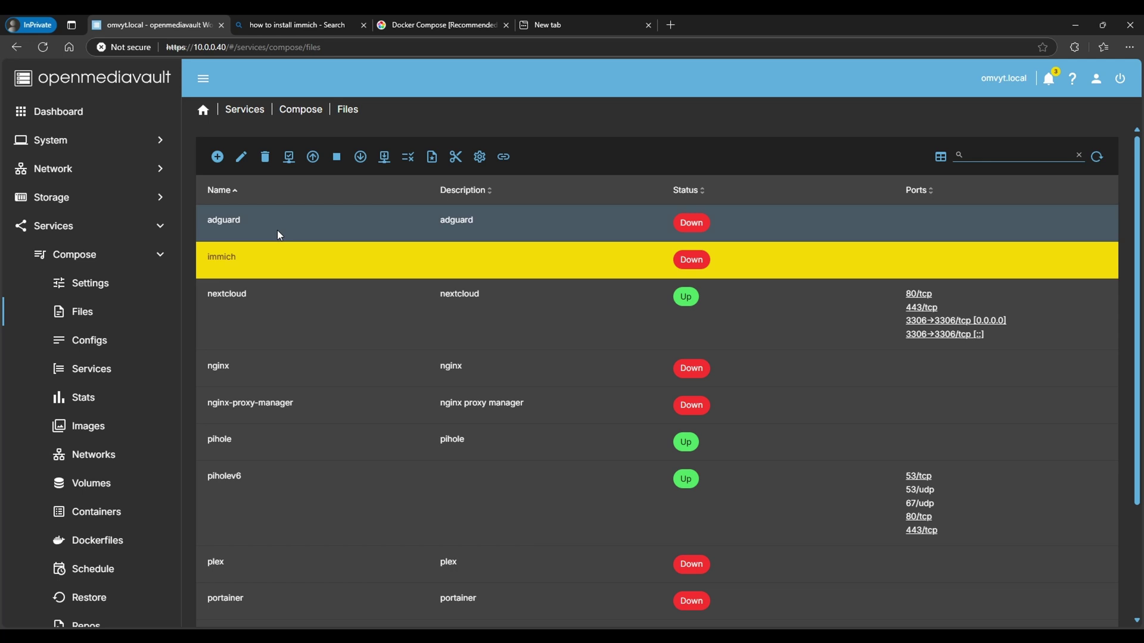
{"action": "left_click", "coordinate": [313, 157]}
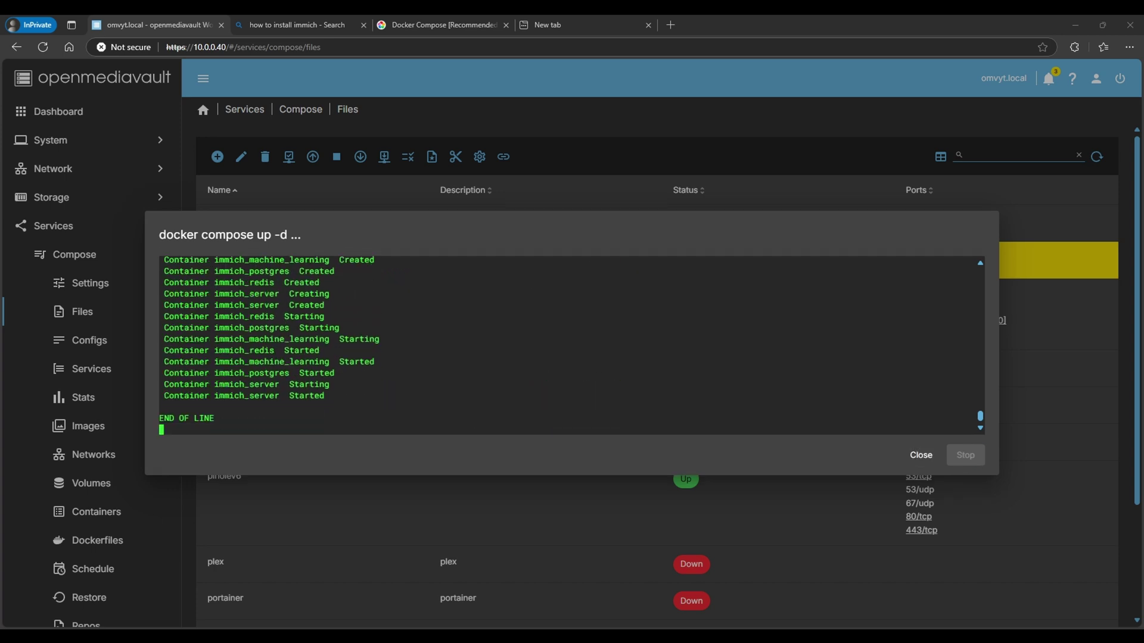
{"action": "left_click", "coordinate": [919, 456]}
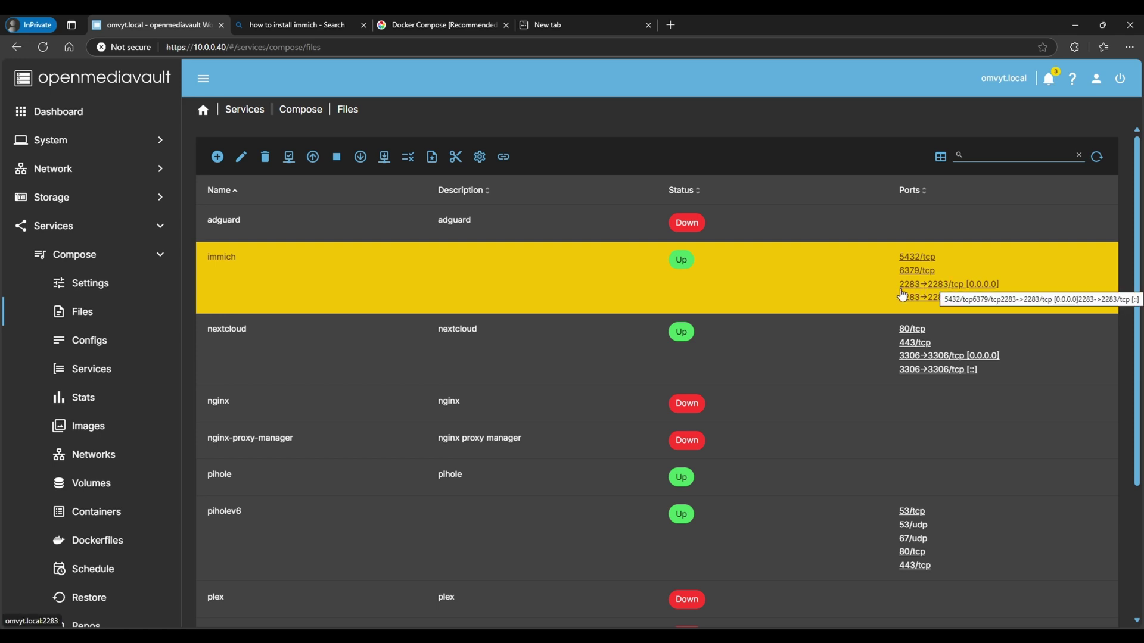
- Browse to 10.0.0.40:2283 in the InPrivate tab to load the Immich welcome page
{"action": "left_click", "coordinate": [592, 27]}
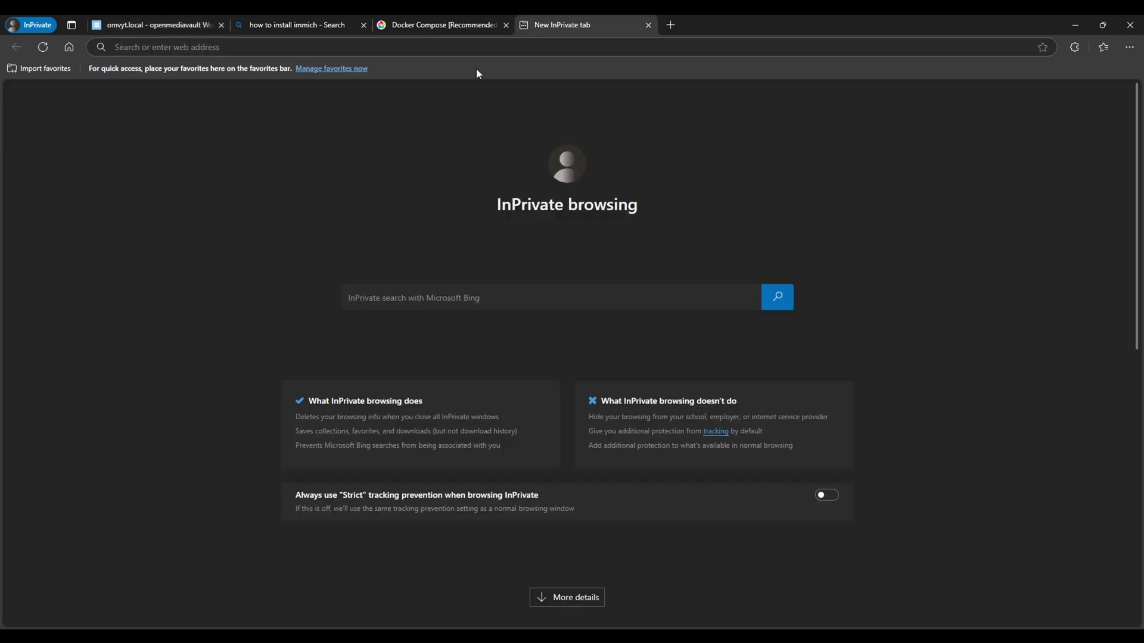
{"action": "type", "text": "10.0"}
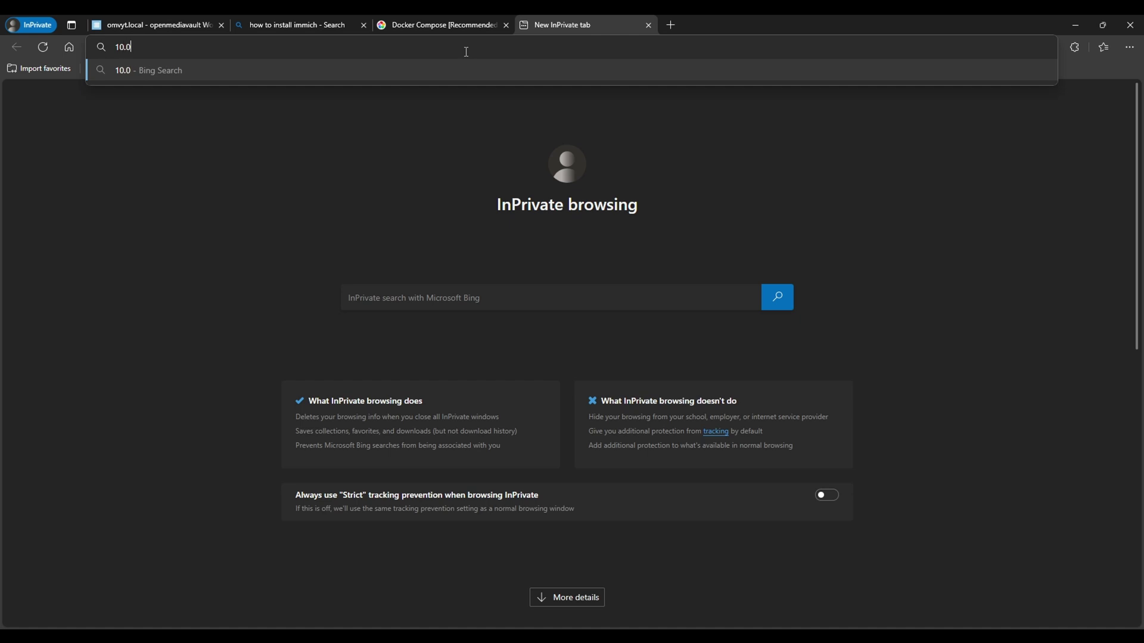
{"action": "type", "text": ".0.40:"}
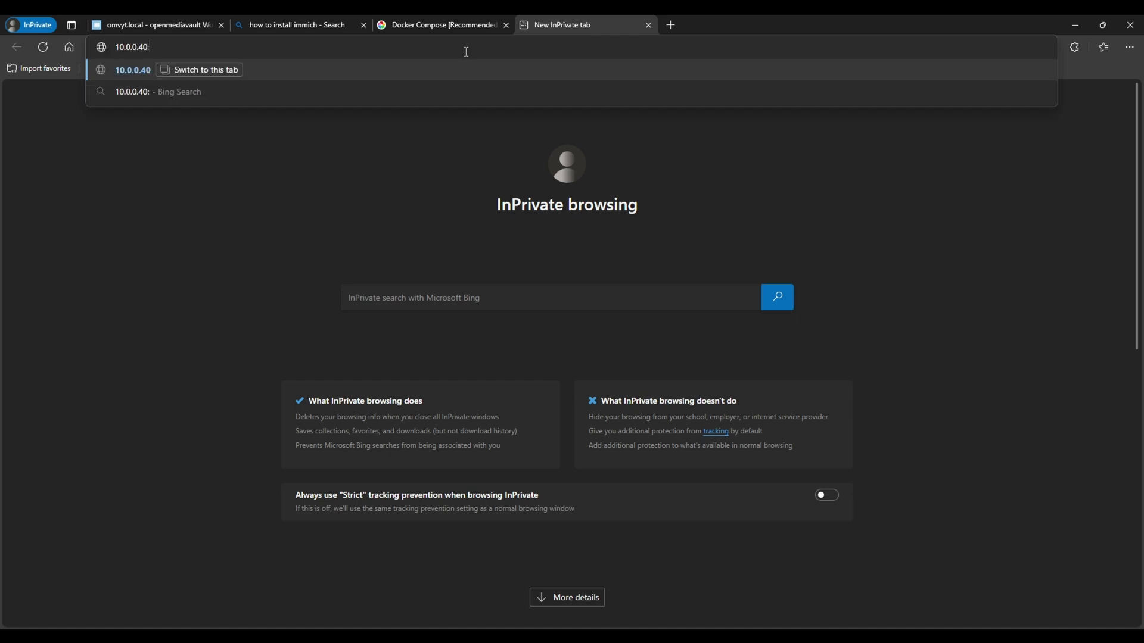
{"action": "type", "text": "22"}
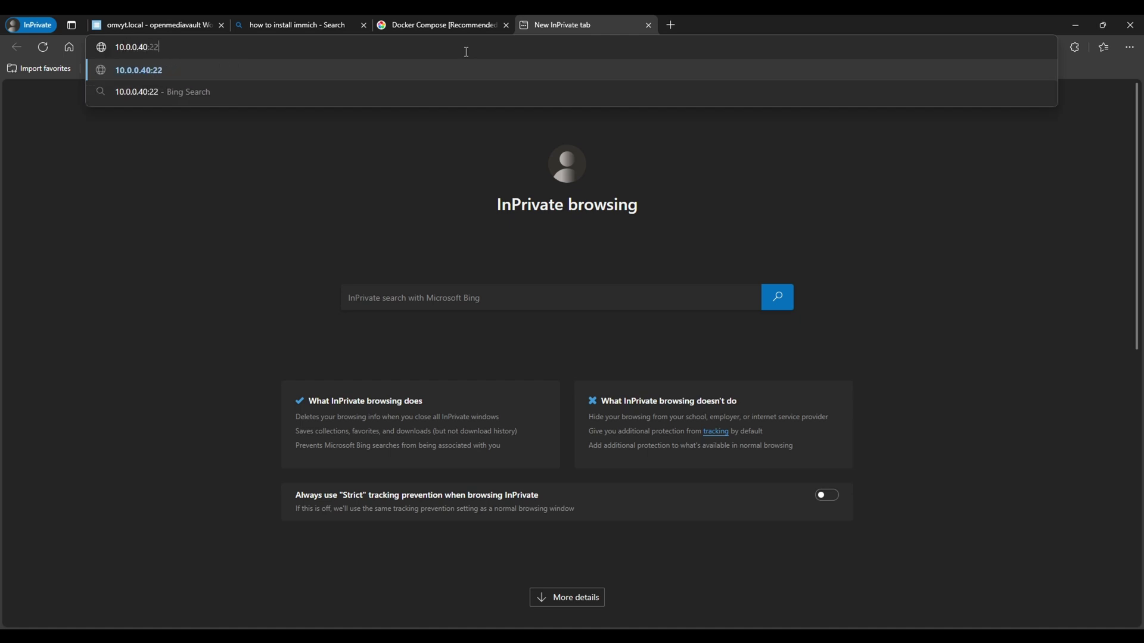
{"action": "type", "text": "83"}
{"action": "key", "text": "BackSpace"}
{"action": "type", "text": "4"}
{"action": "left_click", "coordinate": [209, 25]}
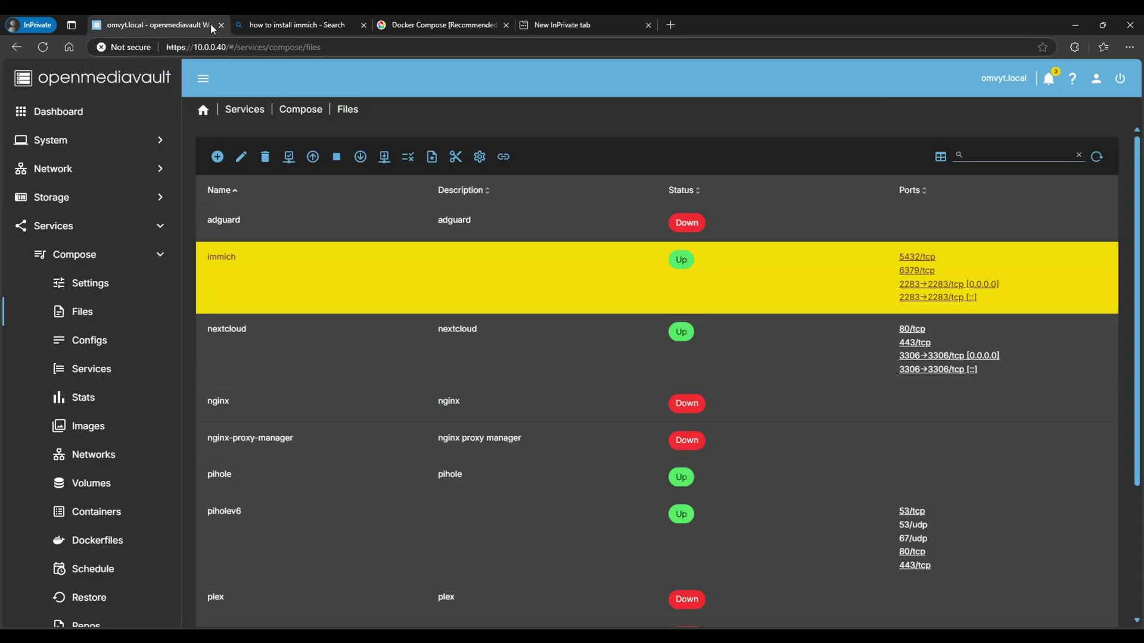
{"action": "left_click", "coordinate": [592, 22]}
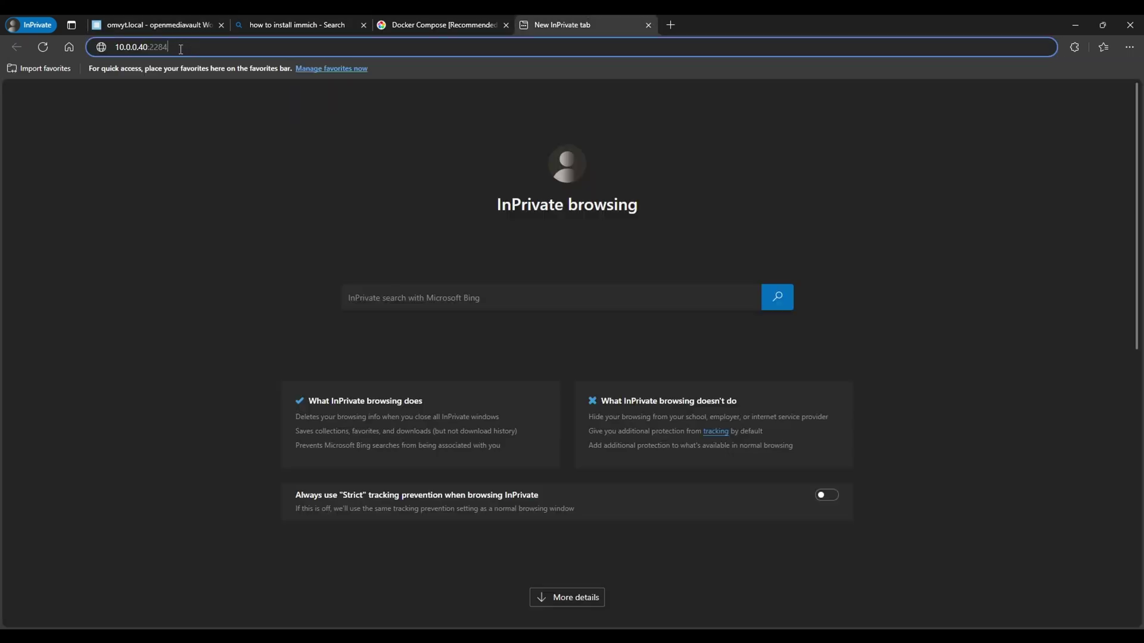
{"action": "key", "text": "BackSpace"}
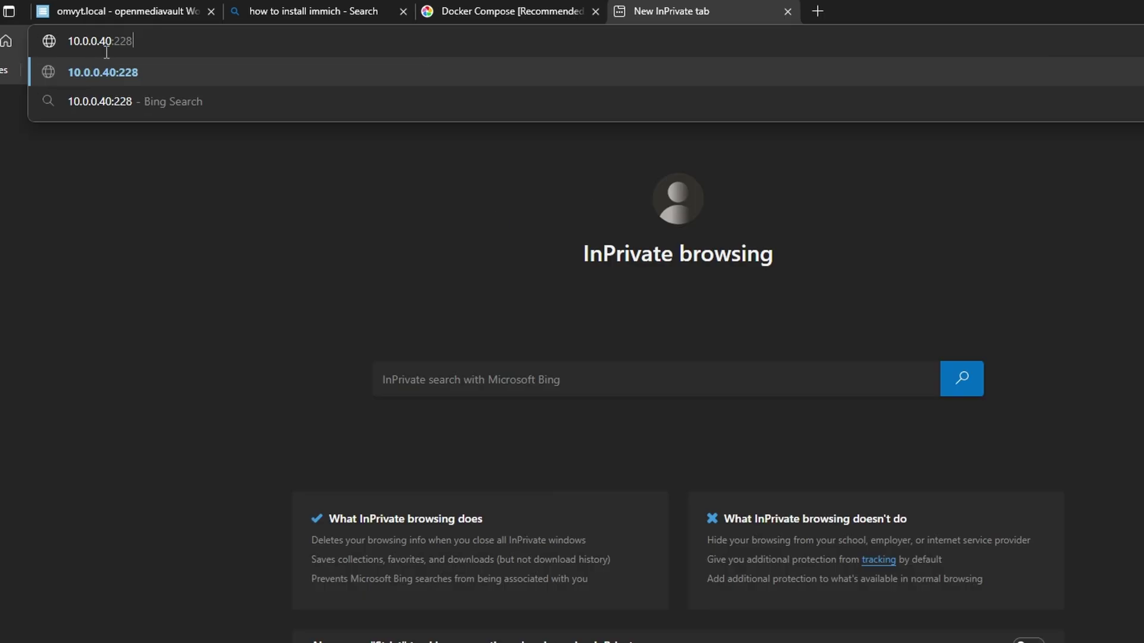
{"action": "type", "text": "3"}
{"action": "left_click", "coordinate": [213, 74]}
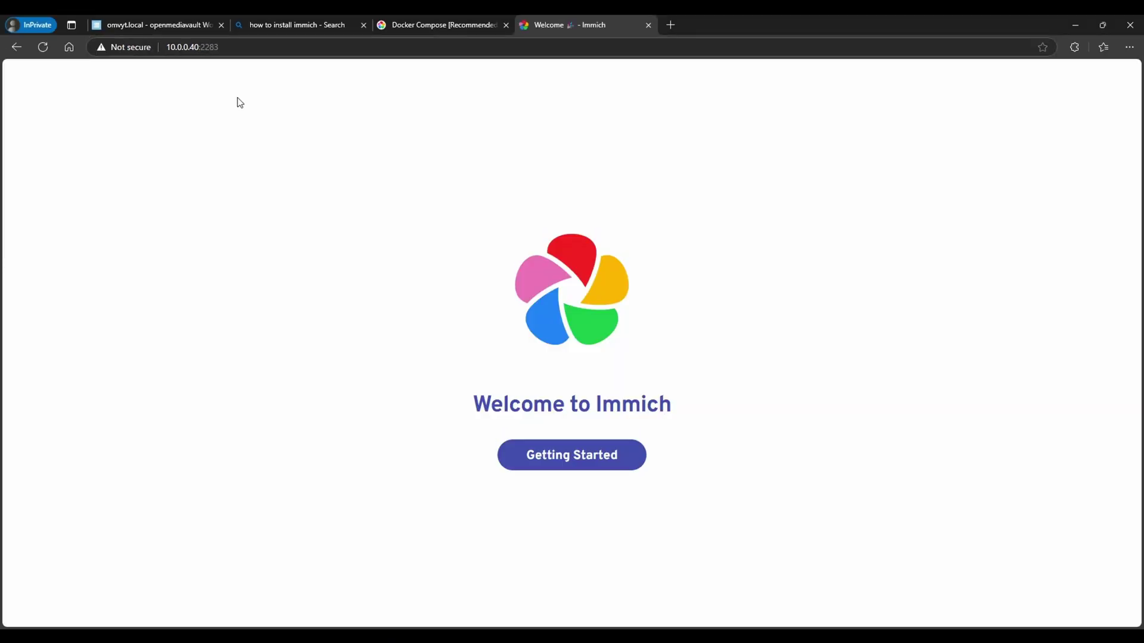
- Register the first Immich admin with an e-mail, password and name, then enter the e-mail to log in
{"action": "left_click", "coordinate": [586, 468]}
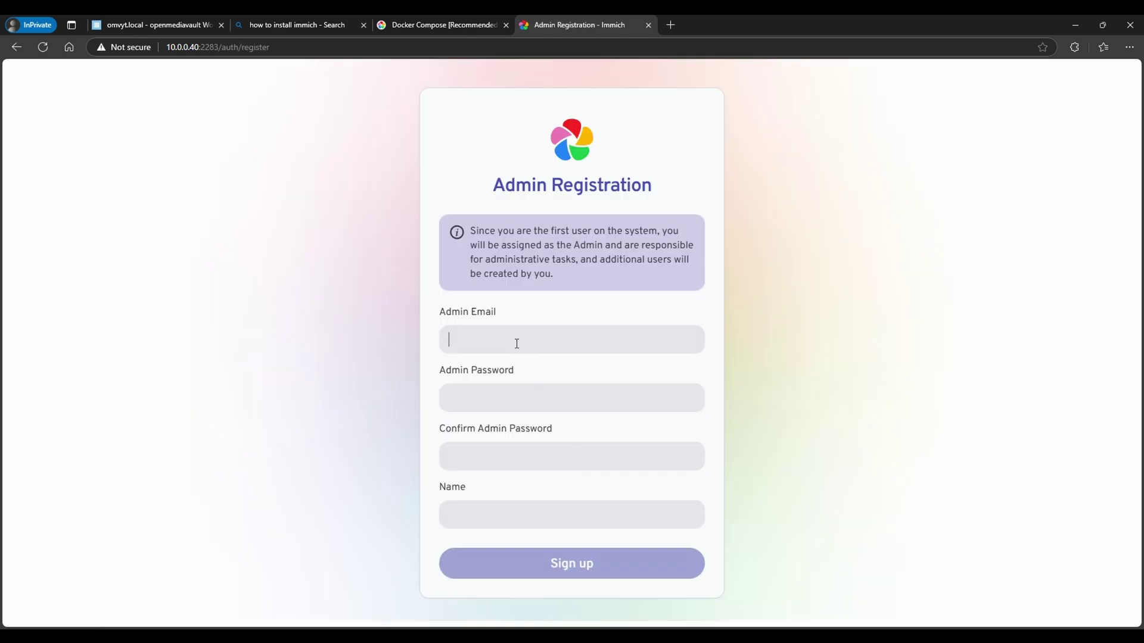
{"action": "type", "text": "adm"}
{"action": "type", "text": "@example."}
{"action": "type", "text": "com"}
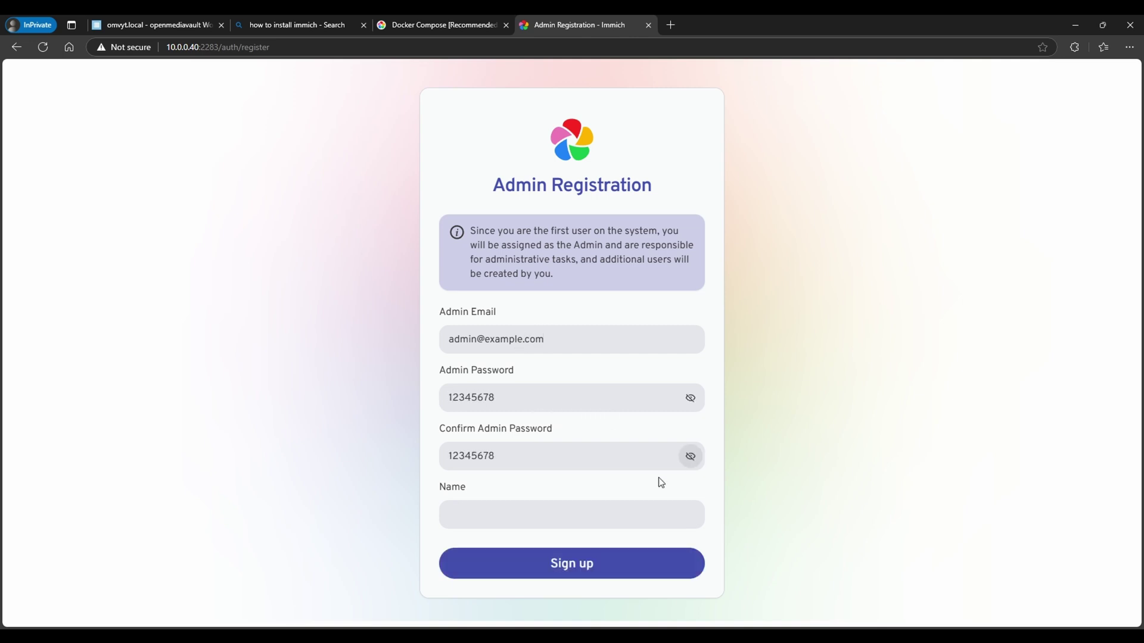
{"action": "left_click", "coordinate": [489, 506]}
{"action": "type", "text": "admin"}
{"action": "left_click", "coordinate": [556, 564]}
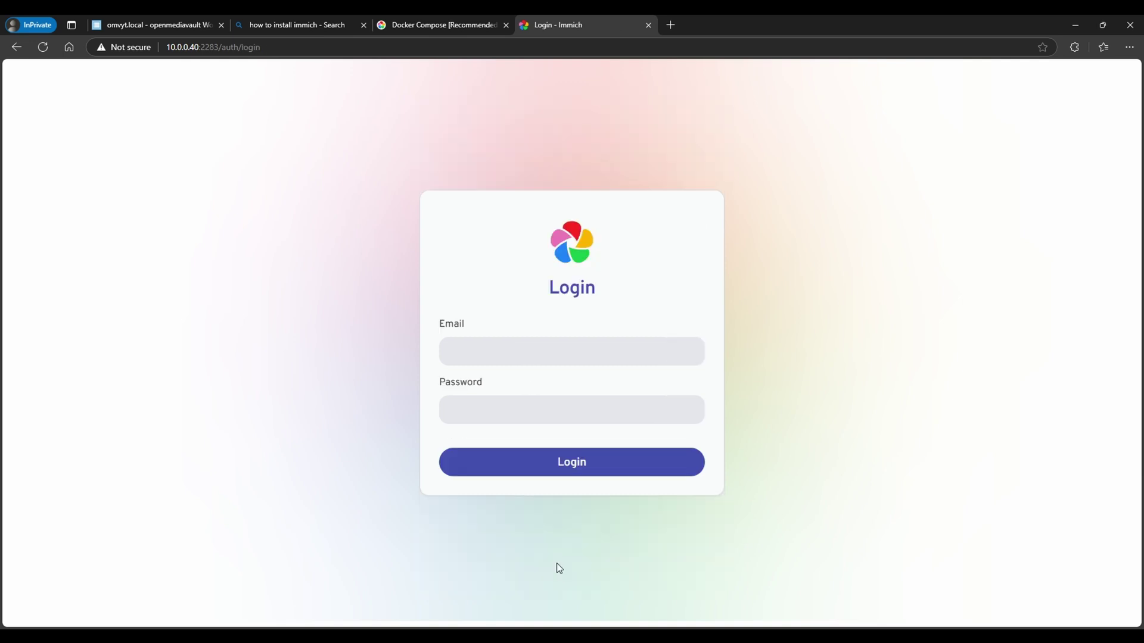
{"action": "type", "text": "admin@example.comn"}
{"action": "key", "text": "Tab"}
- Log in as the admin, pick the dark theme, and turn off the map feature
{"action": "type", "text": "password"}
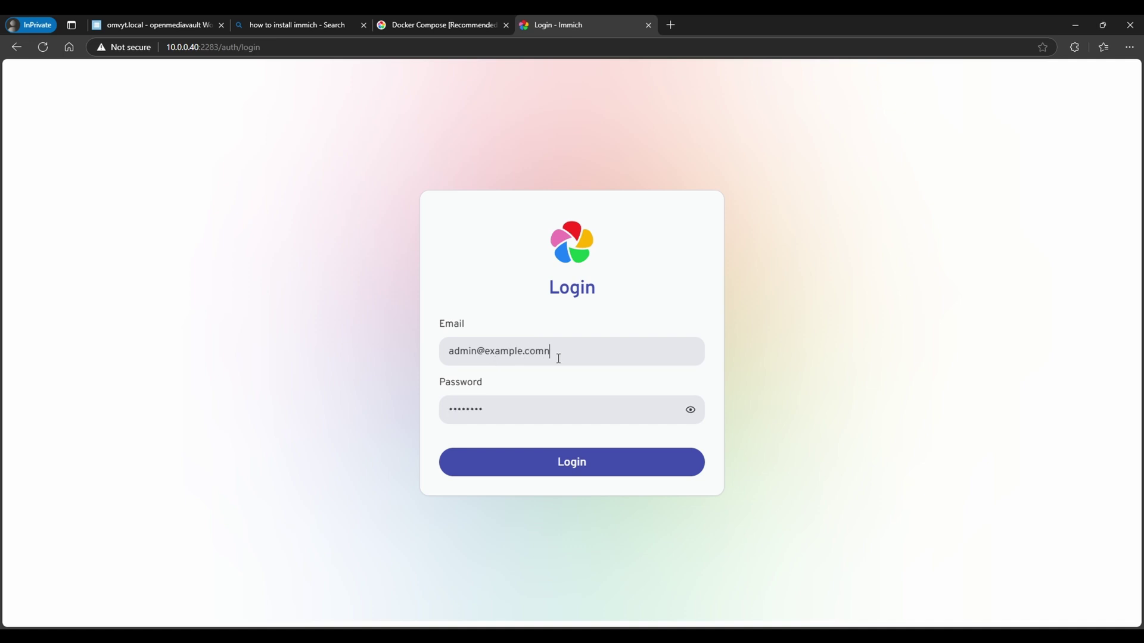
{"action": "left_click", "coordinate": [575, 467]}
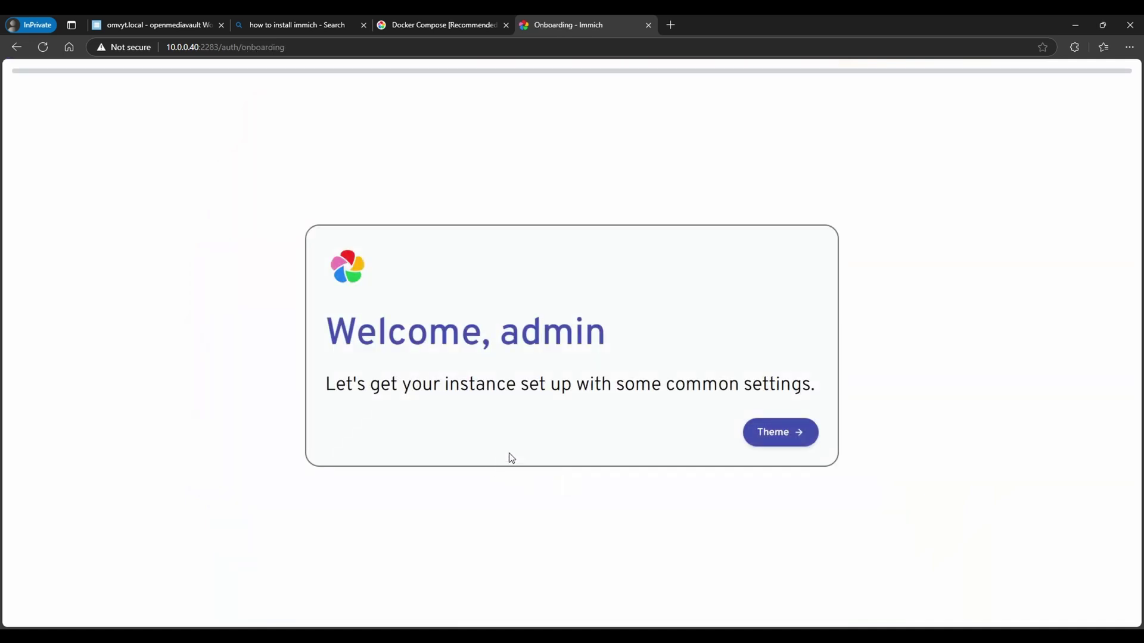
{"action": "left_click", "coordinate": [765, 434]}
{"action": "left_click", "coordinate": [619, 420]}
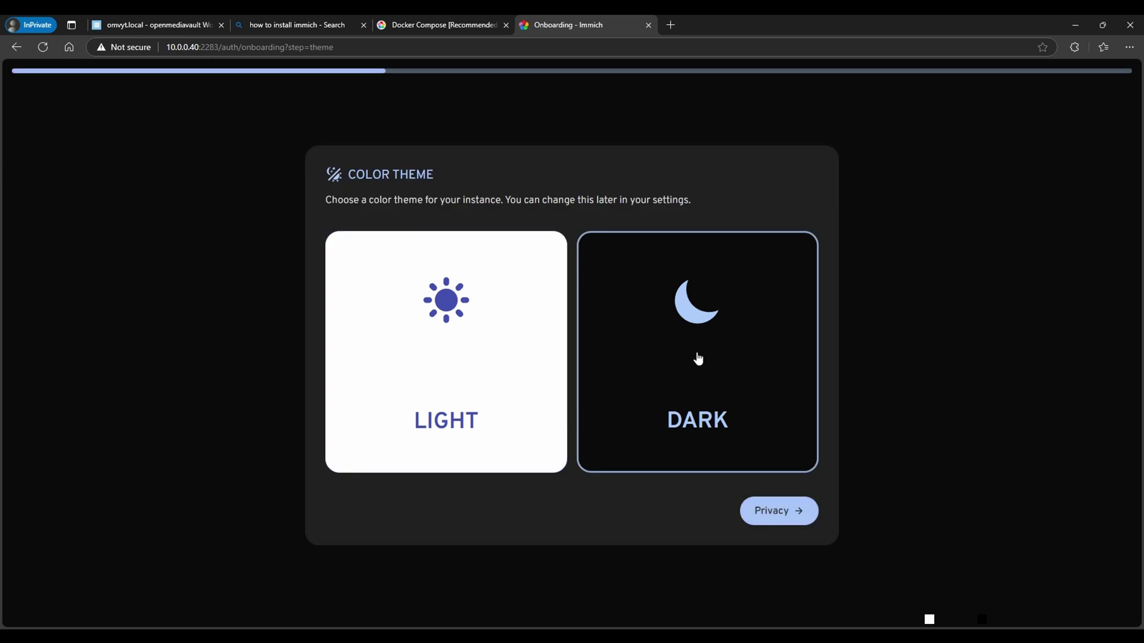
{"action": "left_click", "coordinate": [767, 516]}
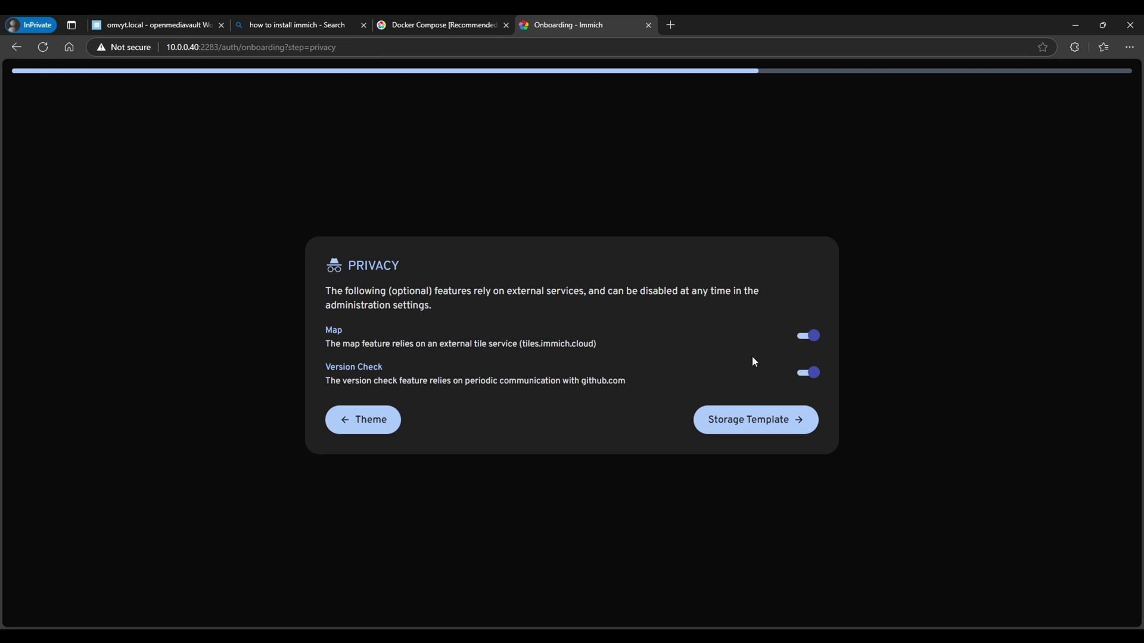
{"action": "left_click", "coordinate": [813, 336]}
{"action": "left_click", "coordinate": [763, 426]}
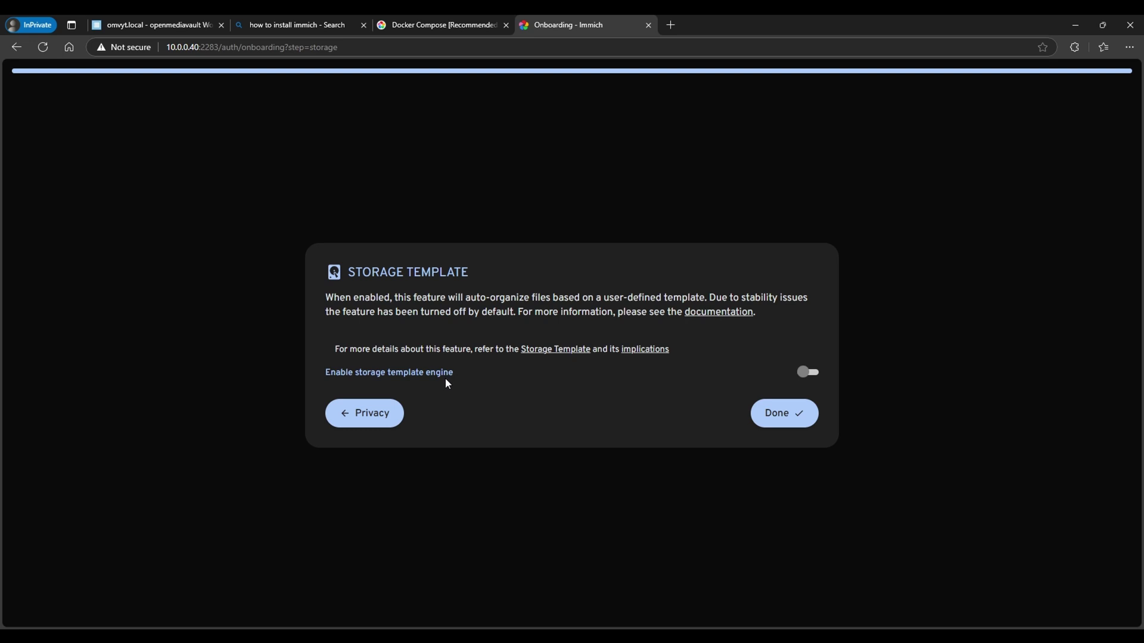
- Enable the storage template with the Album Name/IMAGE_56437 preset and finish onboarding
{"action": "left_click", "coordinate": [806, 371]}
{"action": "scroll", "coordinate": [587, 325], "scroll_direction": "down", "scroll_amount": 3}
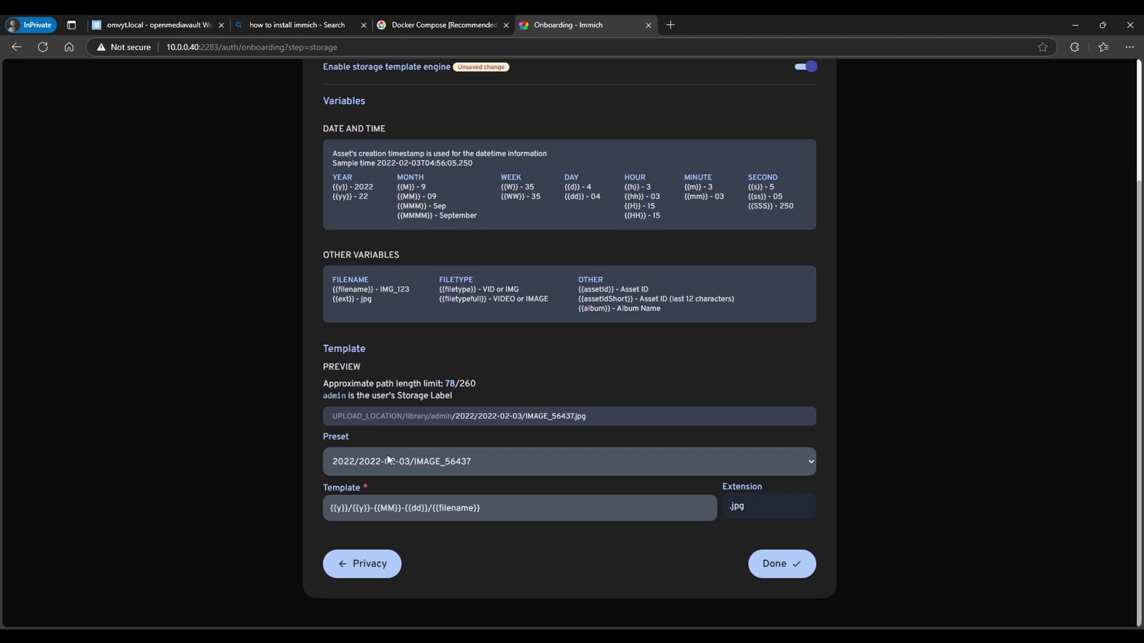
{"action": "left_click", "coordinate": [408, 468]}
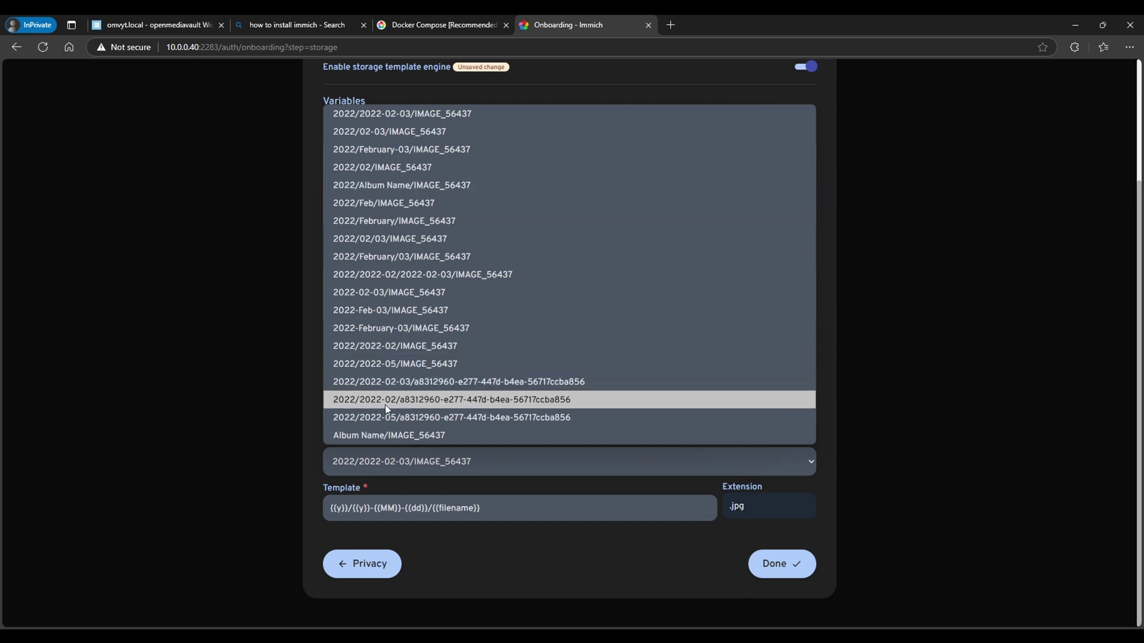
{"action": "left_click", "coordinate": [362, 437]}
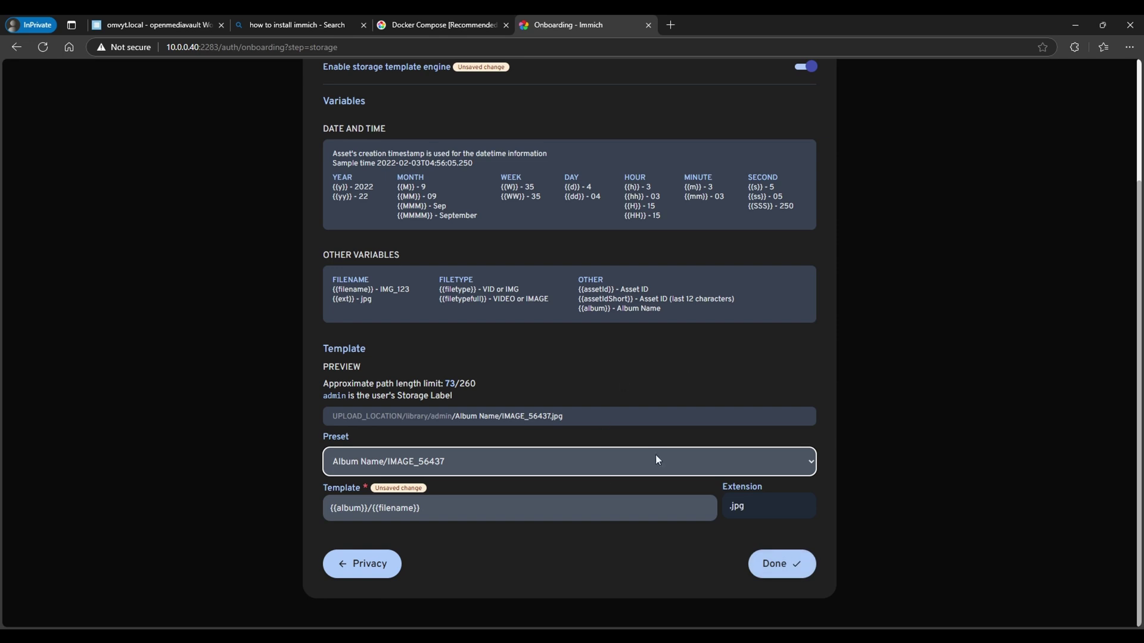
{"action": "scroll", "coordinate": [474, 273], "scroll_direction": "up", "scroll_amount": 1}
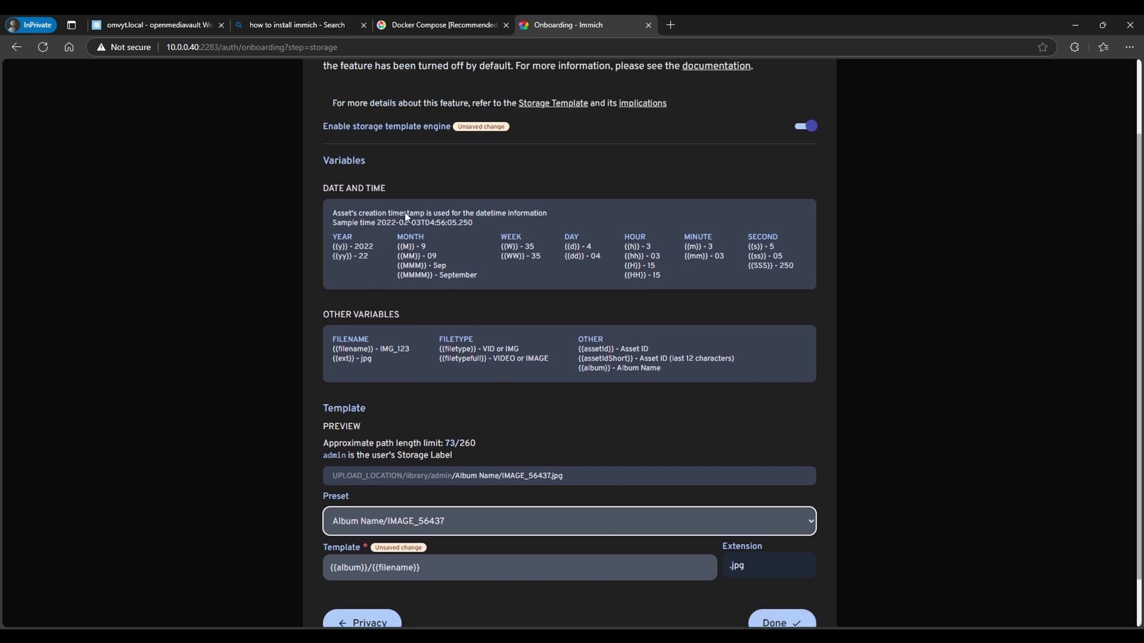
{"action": "scroll", "coordinate": [455, 305], "scroll_direction": "down", "scroll_amount": 1}
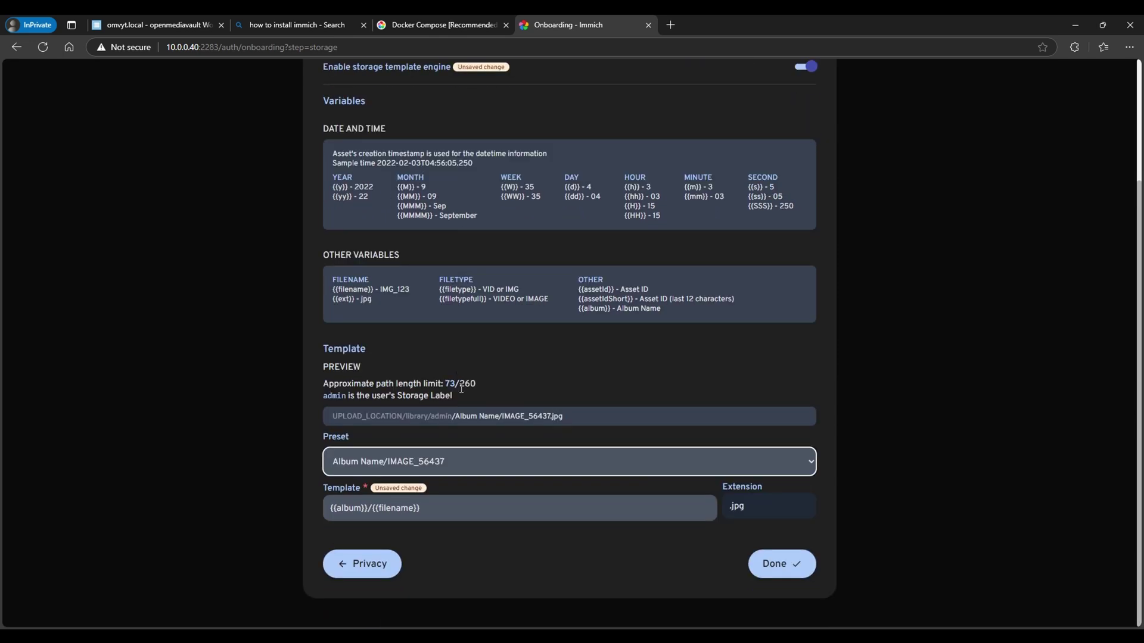
{"action": "left_click", "coordinate": [776, 571]}
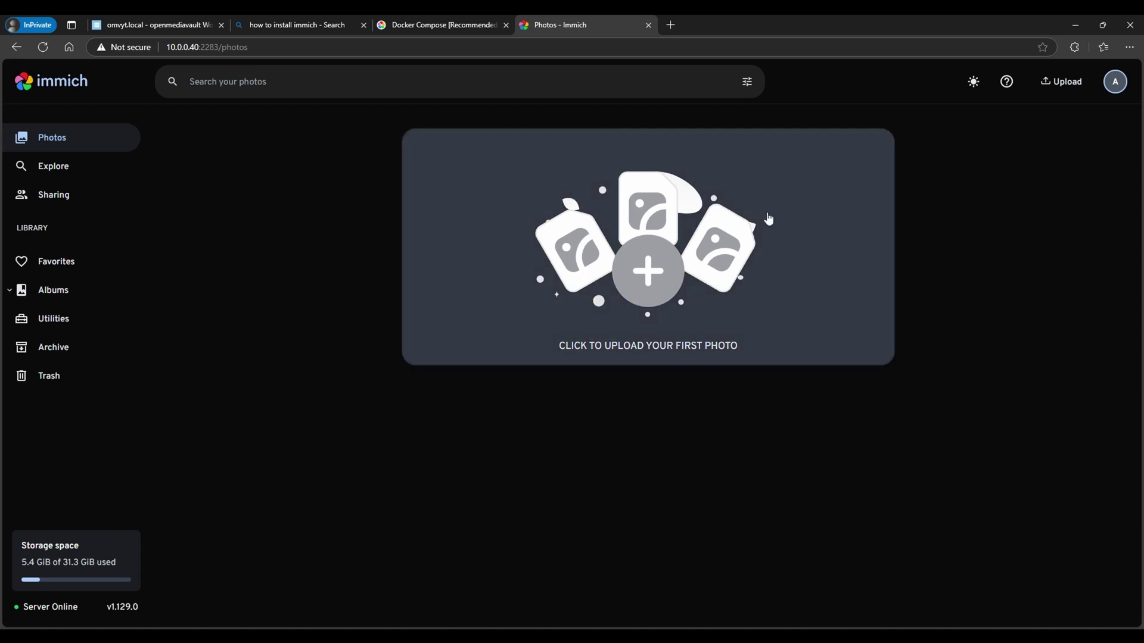
- Open Administration > Settings and review the Storage Template section's Album Name/IMAGE_56437 preset
{"action": "left_click", "coordinate": [1116, 86]}
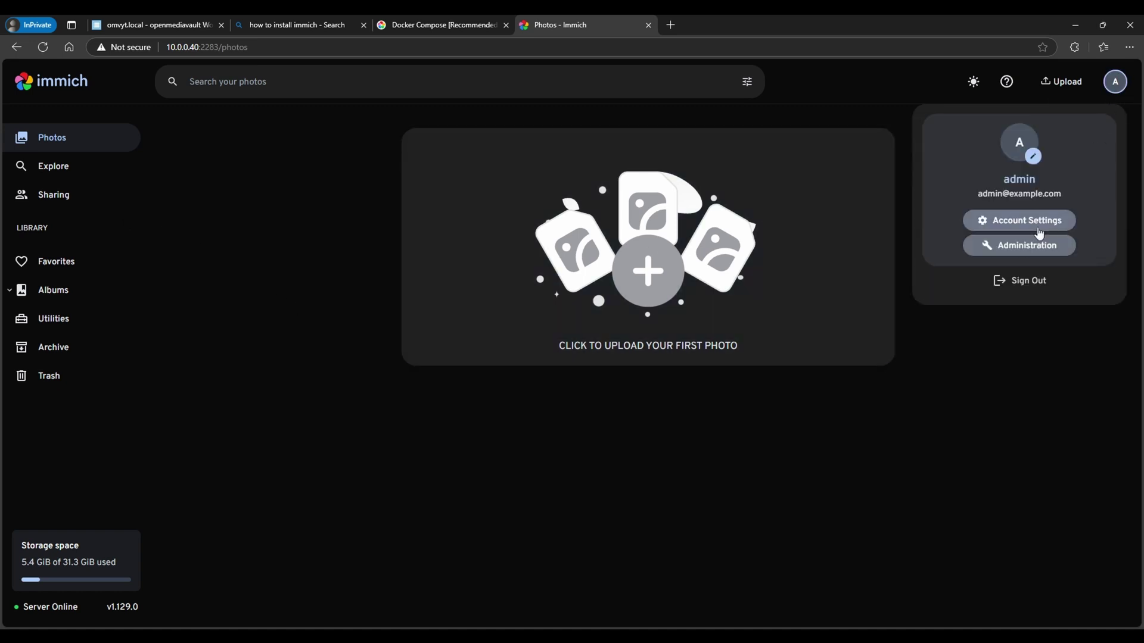
{"action": "left_click", "coordinate": [1021, 245]}
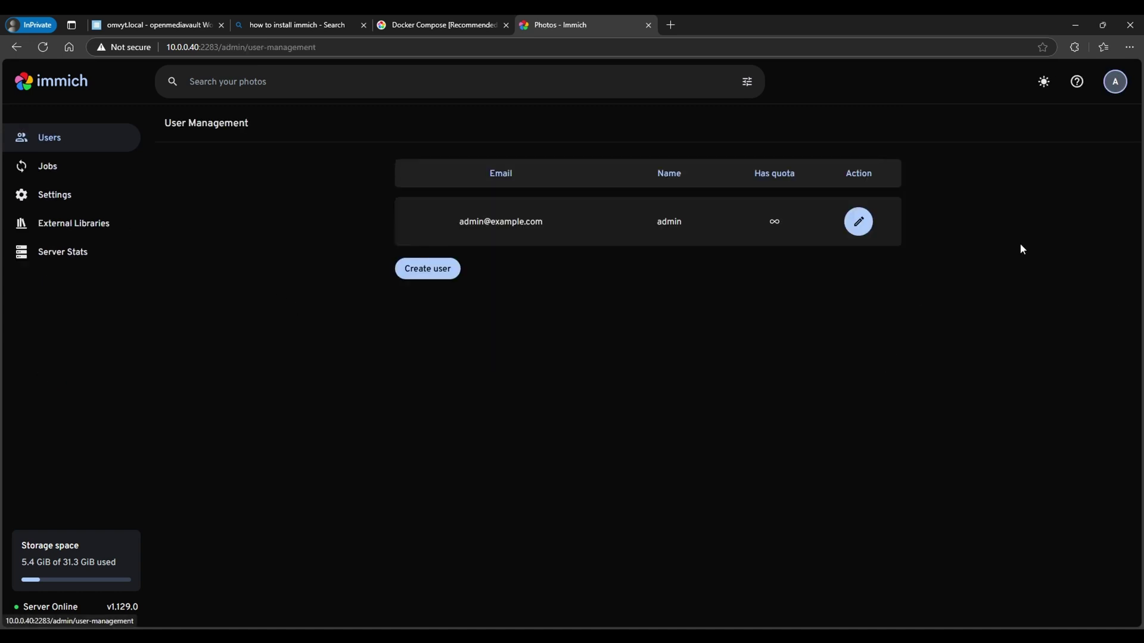
{"action": "left_click", "coordinate": [44, 196]}
{"action": "scroll", "coordinate": [468, 426], "scroll_direction": "down", "scroll_amount": 1}
{"action": "scroll", "coordinate": [468, 426], "scroll_direction": "down", "scroll_amount": 4}
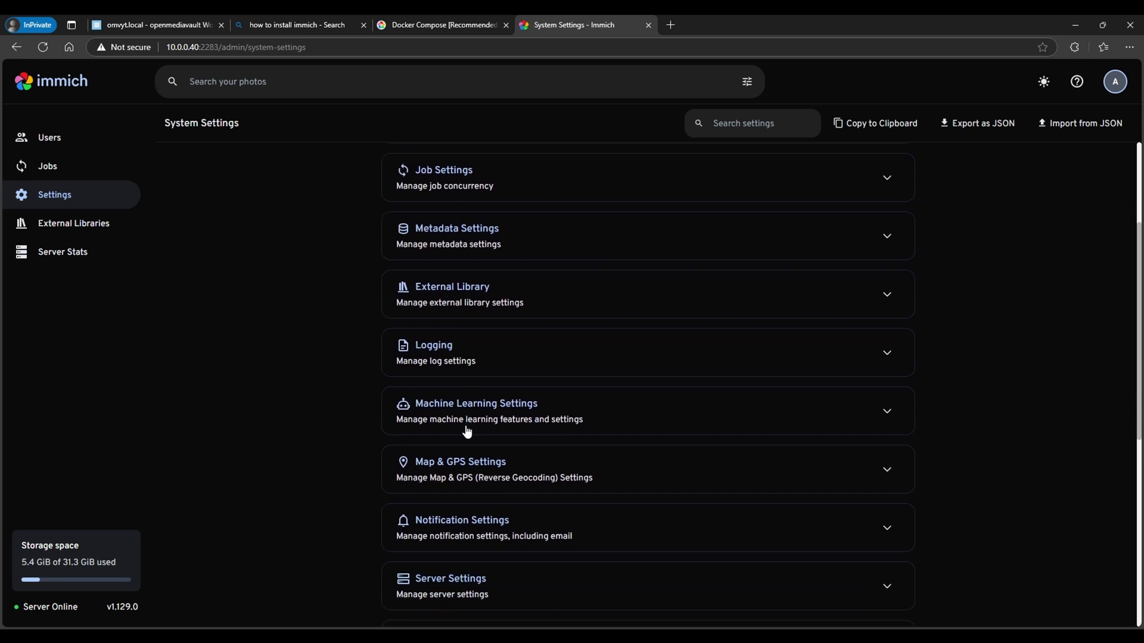
{"action": "left_click", "coordinate": [486, 533]}
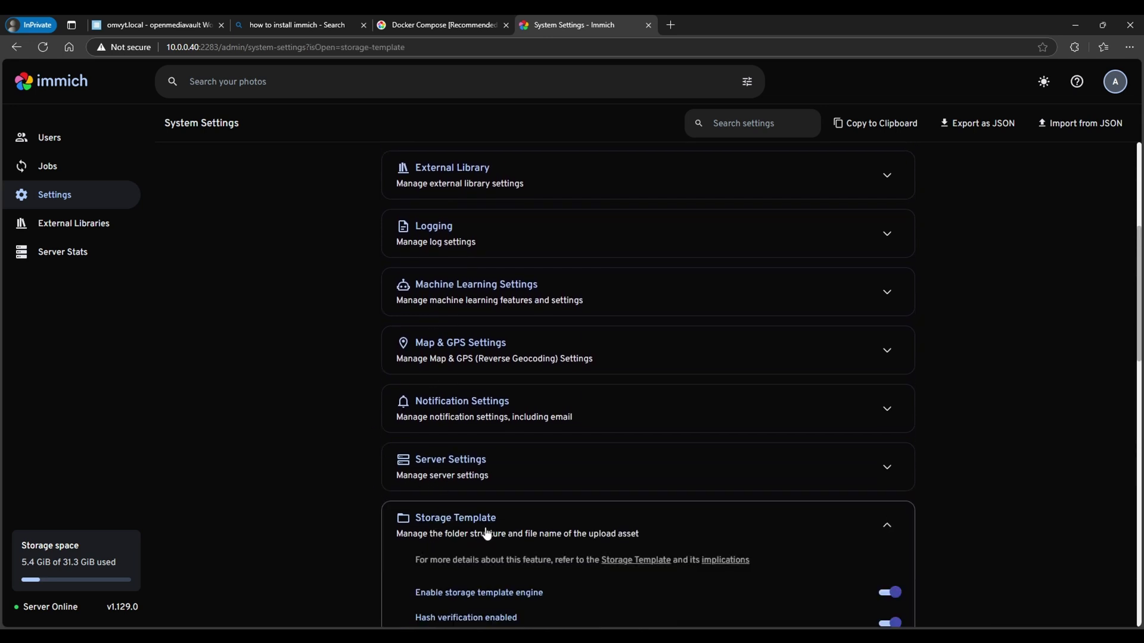
{"action": "scroll", "coordinate": [536, 488], "scroll_direction": "down", "scroll_amount": 8}
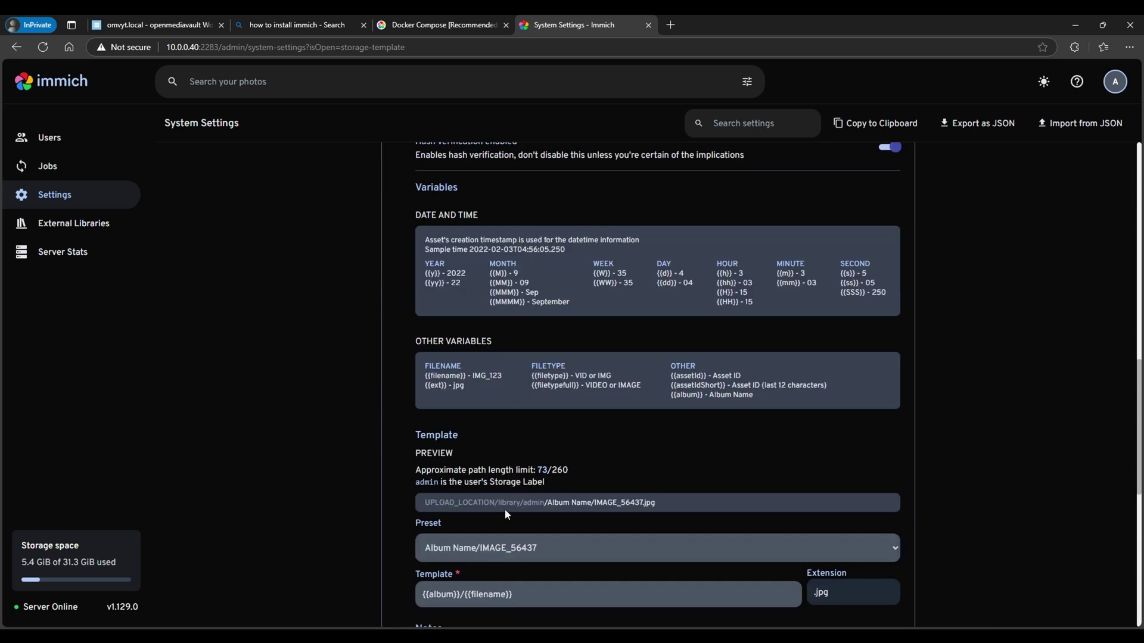
{"action": "scroll", "coordinate": [505, 513], "scroll_direction": "down", "scroll_amount": 1}
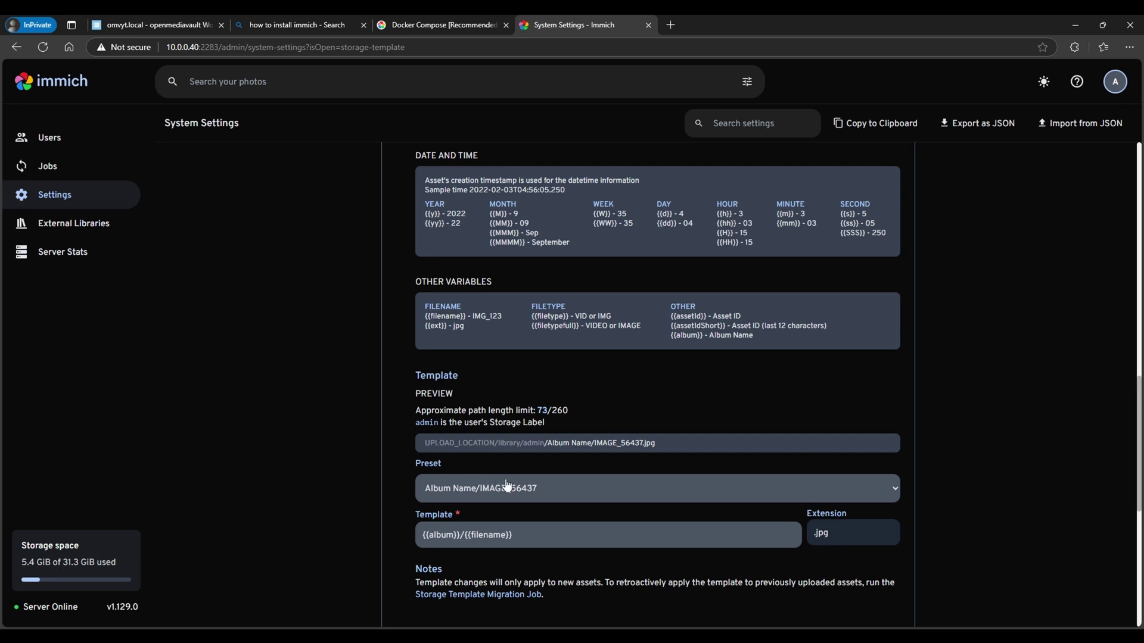
{"action": "scroll", "coordinate": [510, 482], "scroll_direction": "down", "scroll_amount": 4}
{"action": "scroll", "coordinate": [474, 462], "scroll_direction": "up", "scroll_amount": 2}
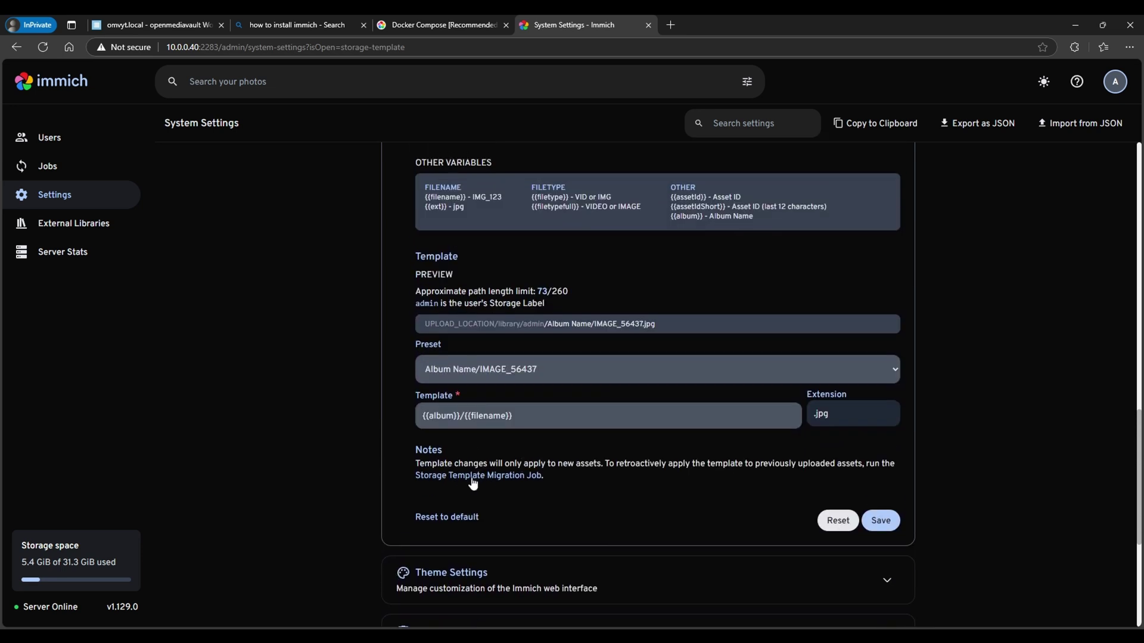
{"action": "scroll", "coordinate": [468, 482], "scroll_direction": "up", "scroll_amount": 4}
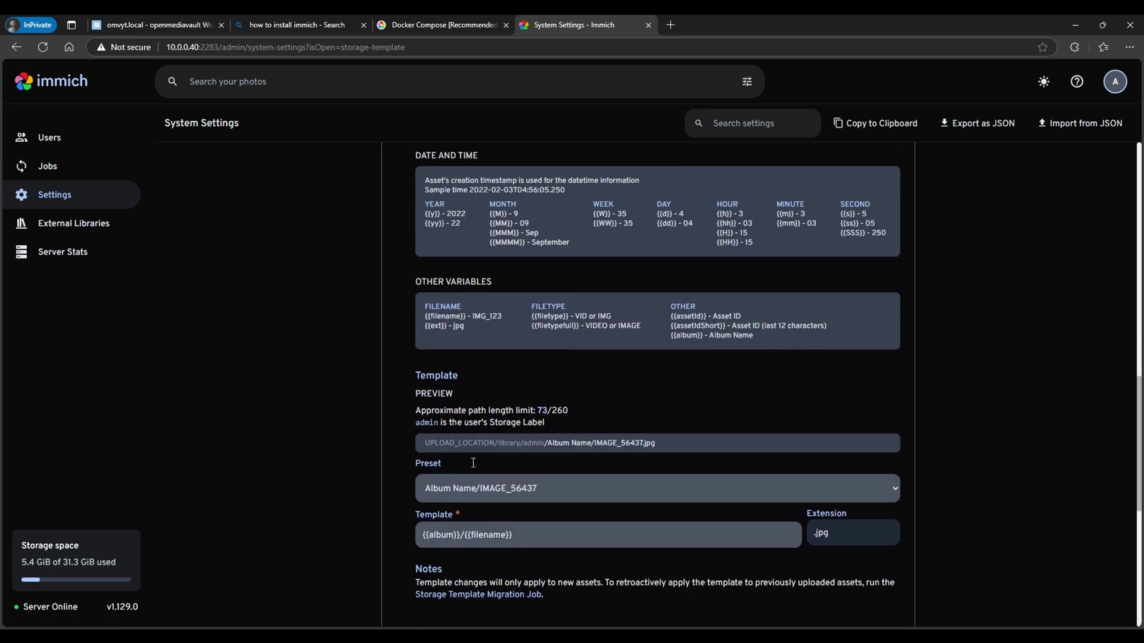
{"action": "scroll", "coordinate": [776, 233], "scroll_direction": "up", "scroll_amount": 1}
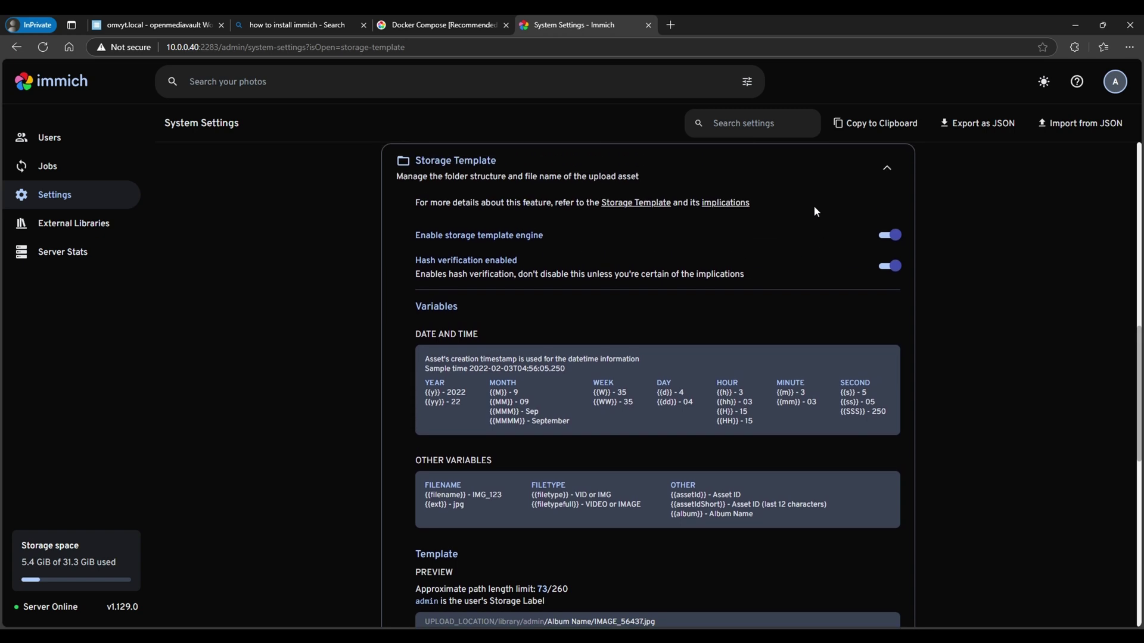
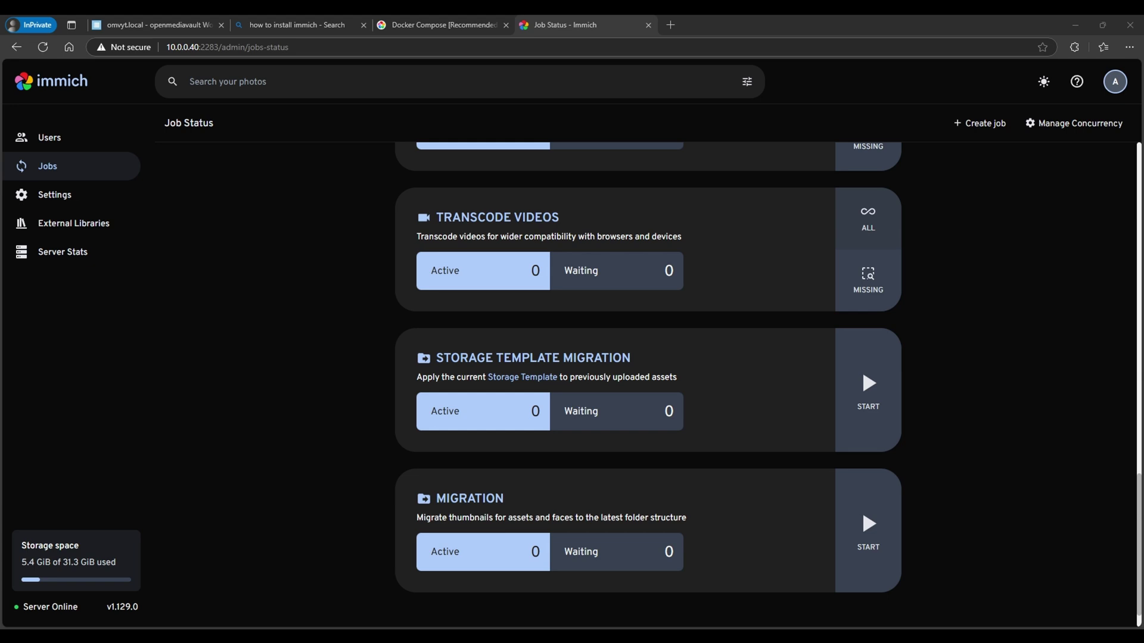
- Log in to the 10.0.0.40 PuTTY session and become root with 'sudo su -'
{"action": "key", "text": "Return"}
{"action": "type", "text": "sudo"}
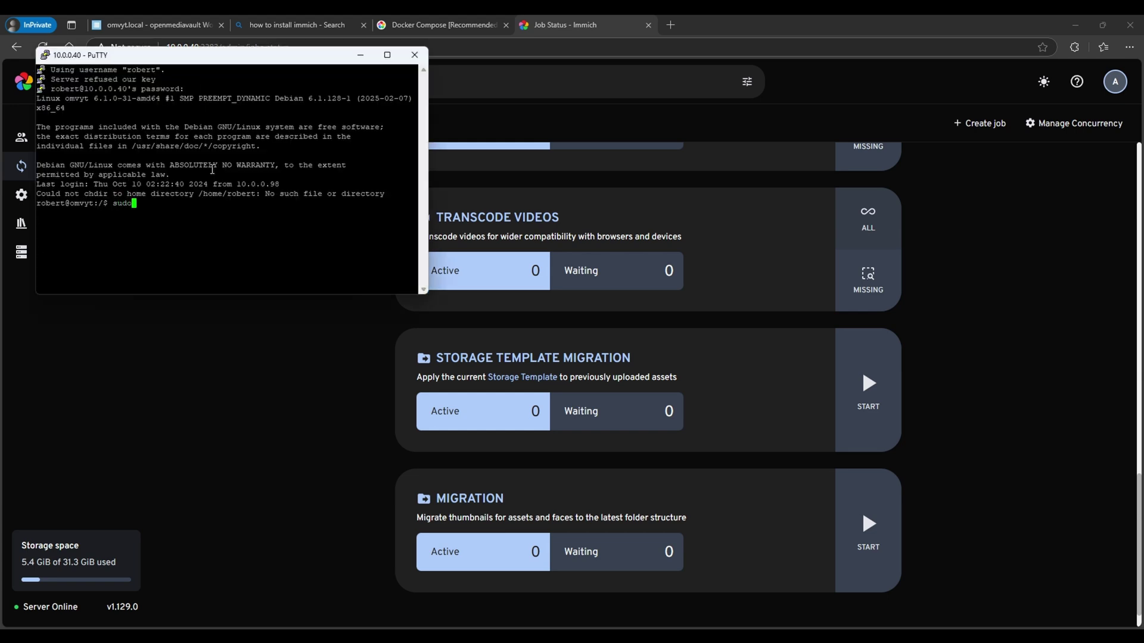
{"action": "type", "text": " su -"}
{"action": "key", "text": "Return"}
{"action": "key", "text": "Return"}
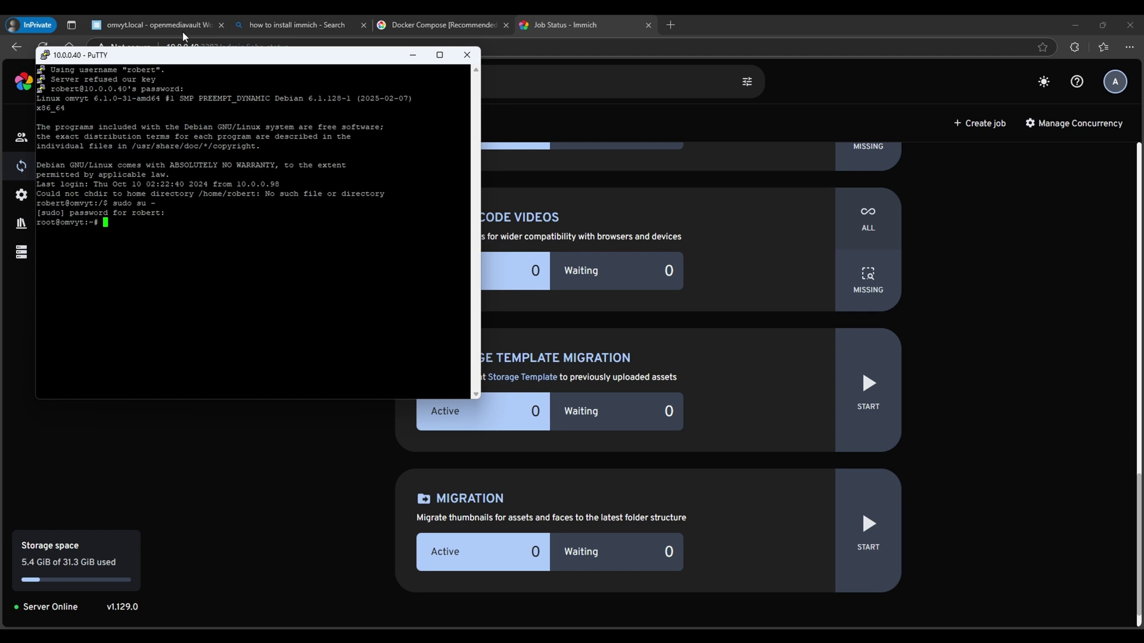
{"action": "left_click", "coordinate": [159, 25]}
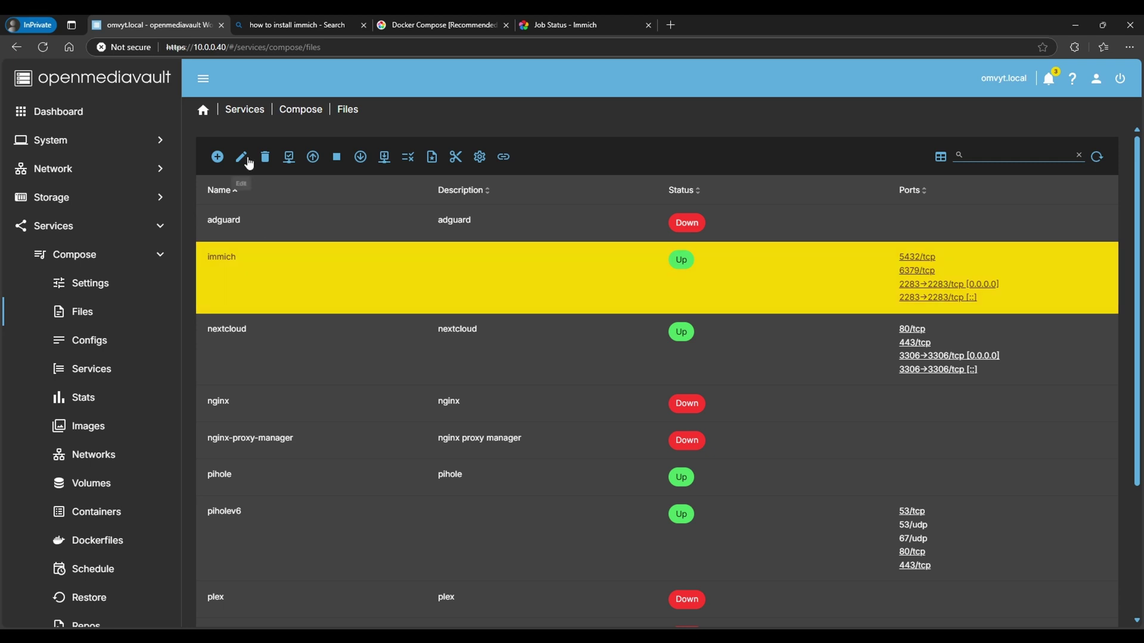
- Open the immich compose file in the openmediavault editor
{"action": "left_click", "coordinate": [241, 159]}
{"action": "scroll", "coordinate": [384, 340], "scroll_direction": "down", "scroll_amount": 5}
{"action": "scroll", "coordinate": [346, 524], "scroll_direction": "down", "scroll_amount": 1}
{"action": "scroll", "coordinate": [346, 525], "scroll_direction": "up", "scroll_amount": 1}
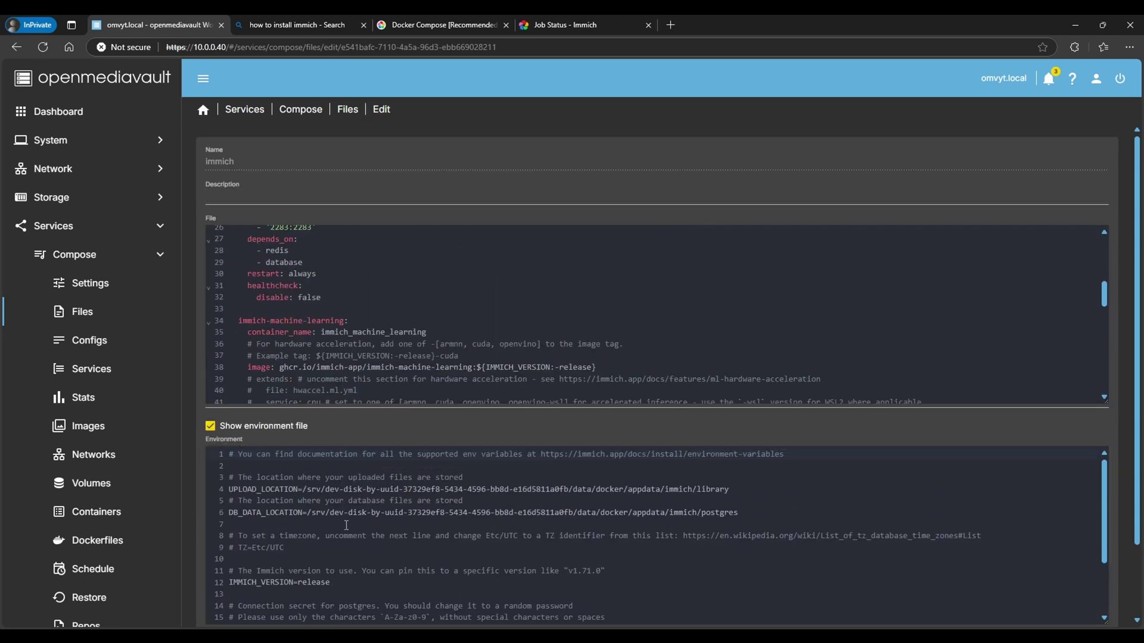
- Copy the appdata/immich path from the compose file's UPLOAD_LOCATION line
{"action": "left_click_drag", "start_coordinate": [307, 493], "coordinate": [696, 492]}
{"action": "right_click", "coordinate": [682, 492]}
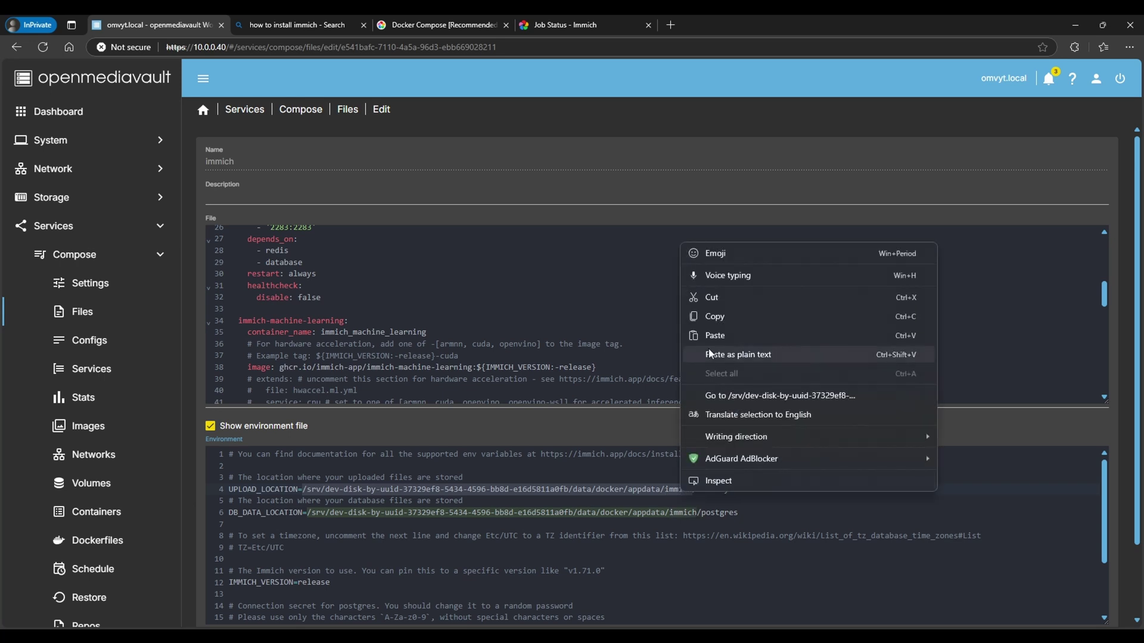
{"action": "left_click", "coordinate": [708, 317]}
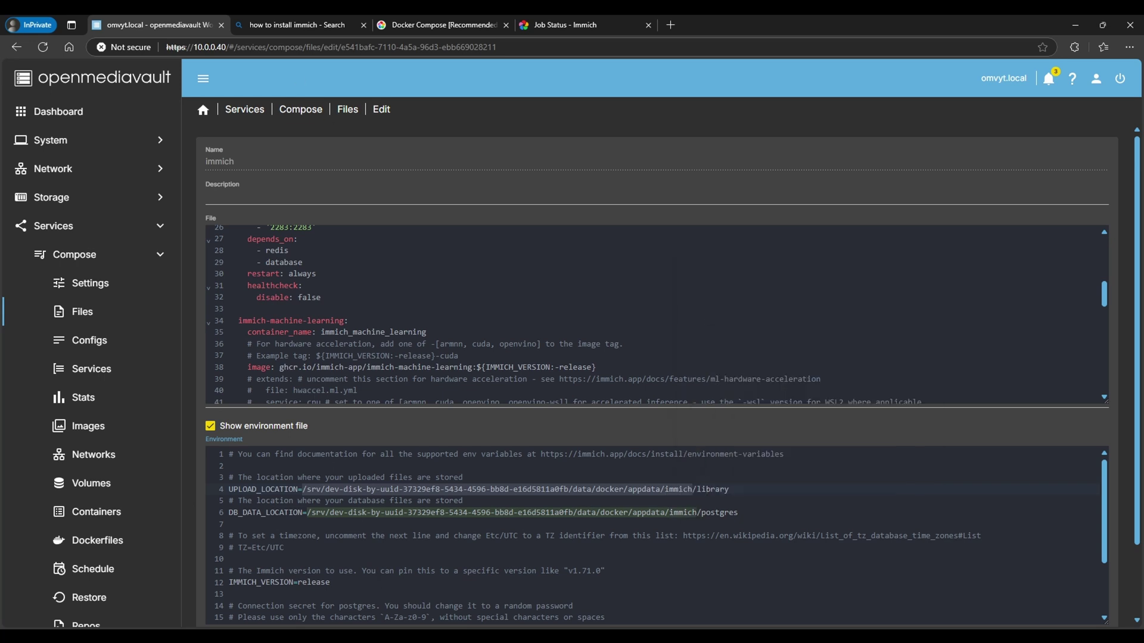
{"action": "key", "text": "alt+Tab"}
- Change into the pasted appdata/immich folder and list its contents with 'ls -l'
{"action": "right_click", "coordinate": [115, 225]}
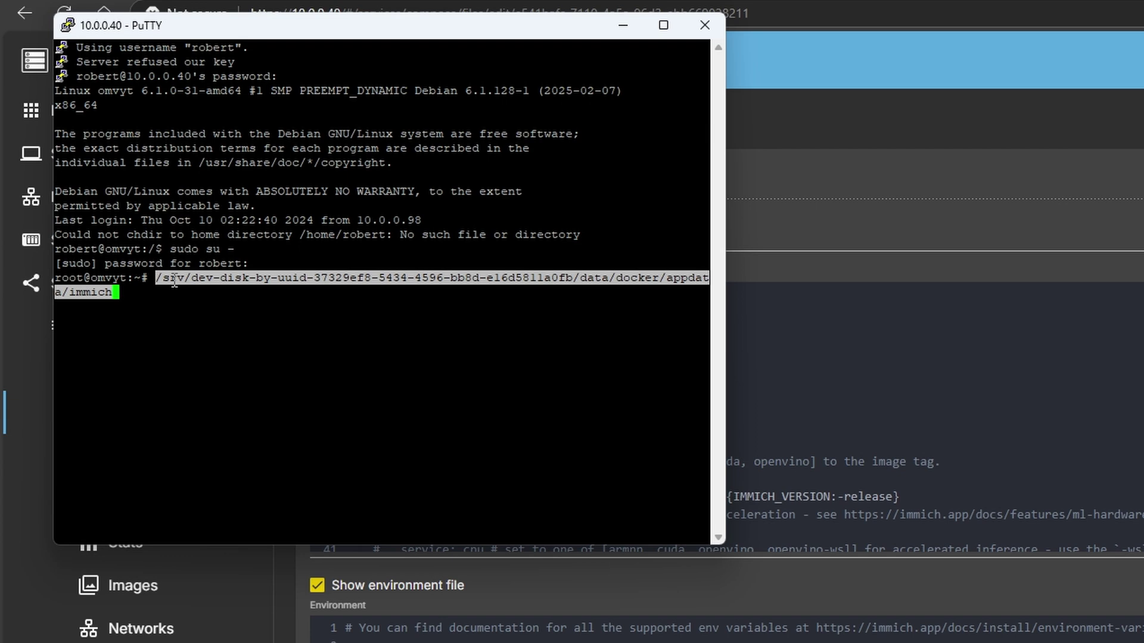
{"action": "key", "text": "Left"}
{"action": "key", "text": "Left"}
{"action": "key", "text": "Left"}
{"action": "key", "text": "Left"}
{"action": "key", "text": "Left"}
{"action": "key", "text": "Left"}
{"action": "key", "text": "Left"}
{"action": "key", "text": "Left"}
{"action": "key", "text": "Left"}
{"action": "key", "text": "Left"}
{"action": "key", "text": "Left"}
{"action": "key", "text": "Left"}
{"action": "key", "text": "Left"}
{"action": "key", "text": "Left"}
{"action": "key", "text": "Left"}
{"action": "key", "text": "Left"}
{"action": "key", "text": "Left"}
{"action": "key", "text": "Left"}
{"action": "key", "text": "Left"}
{"action": "key", "text": "Left"}
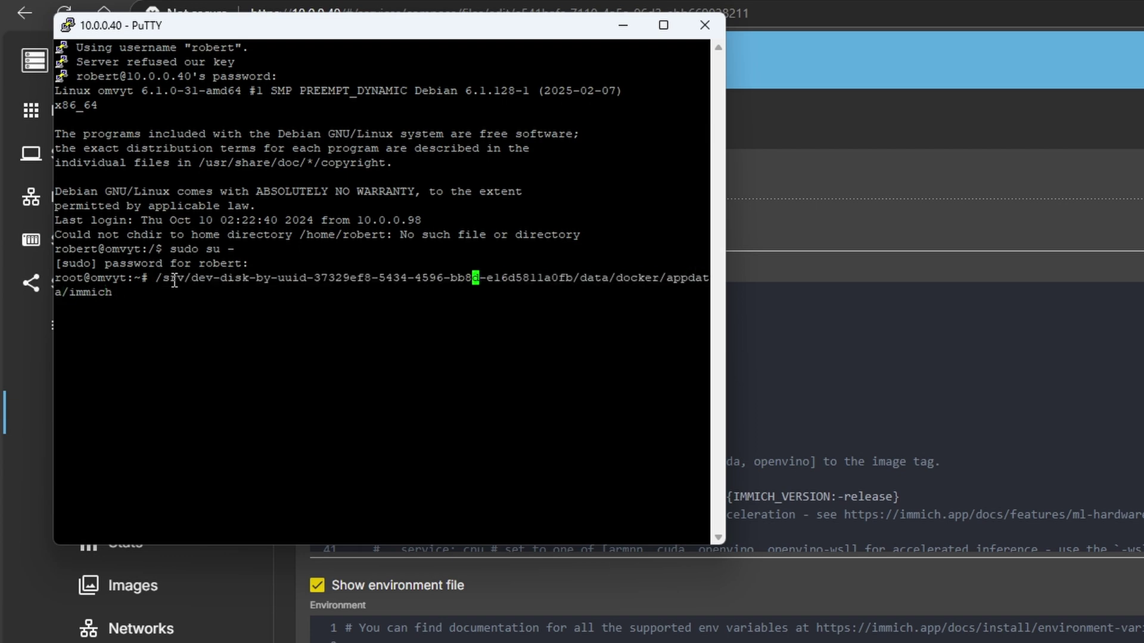
{"action": "key", "text": "Left"}
{"action": "key", "text": "Left"}
{"action": "key", "text": "Left"}
{"action": "key", "text": "Left"}
{"action": "key", "text": "Left"}
{"action": "key", "text": "Left"}
{"action": "key", "text": "Left"}
{"action": "key", "text": "Left"}
{"action": "key", "text": "Left"}
{"action": "key", "text": "Left"}
{"action": "key", "text": "Left"}
{"action": "key", "text": "Left"}
{"action": "key", "text": "Left"}
{"action": "key", "text": "Left"}
{"action": "key", "text": "Left"}
{"action": "key", "text": "Left"}
{"action": "key", "text": "Left"}
{"action": "key", "text": "Left"}
{"action": "key", "text": "Left"}
{"action": "key", "text": "Left"}
{"action": "type", "text": "cd"}
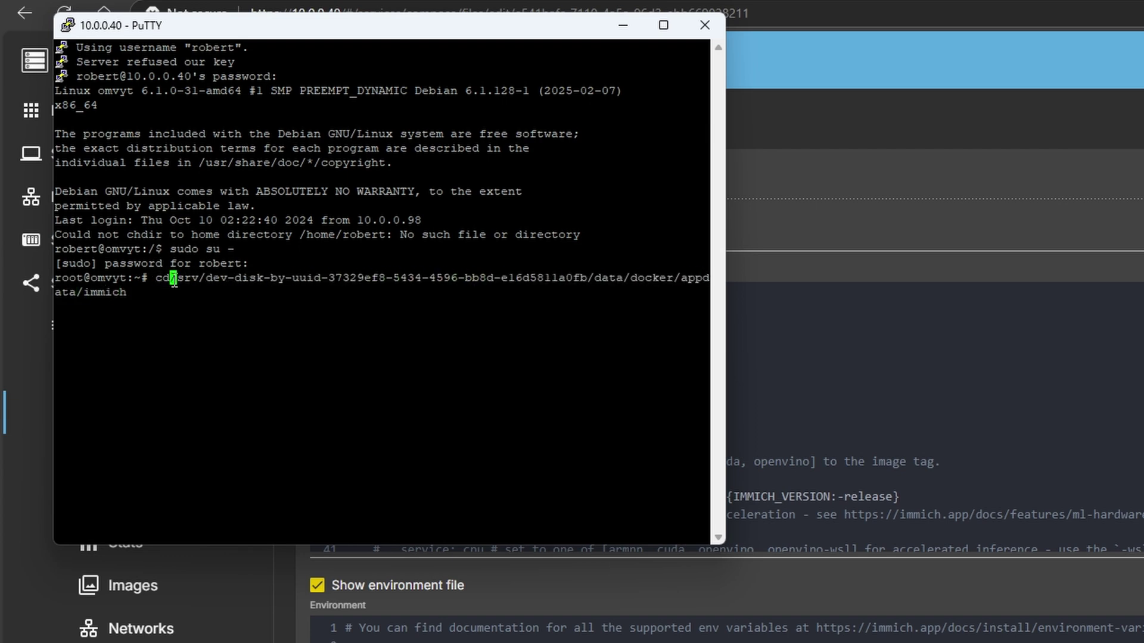
{"action": "key", "text": "Return"}
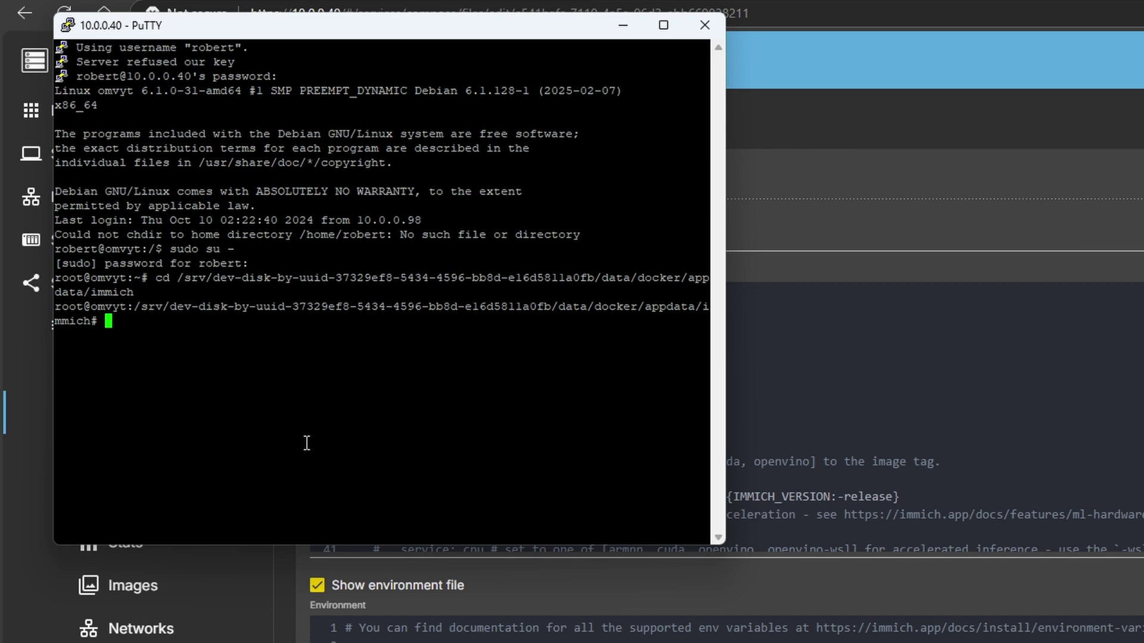
{"action": "type", "text": "ls -l"}
{"action": "key", "text": "Return"}
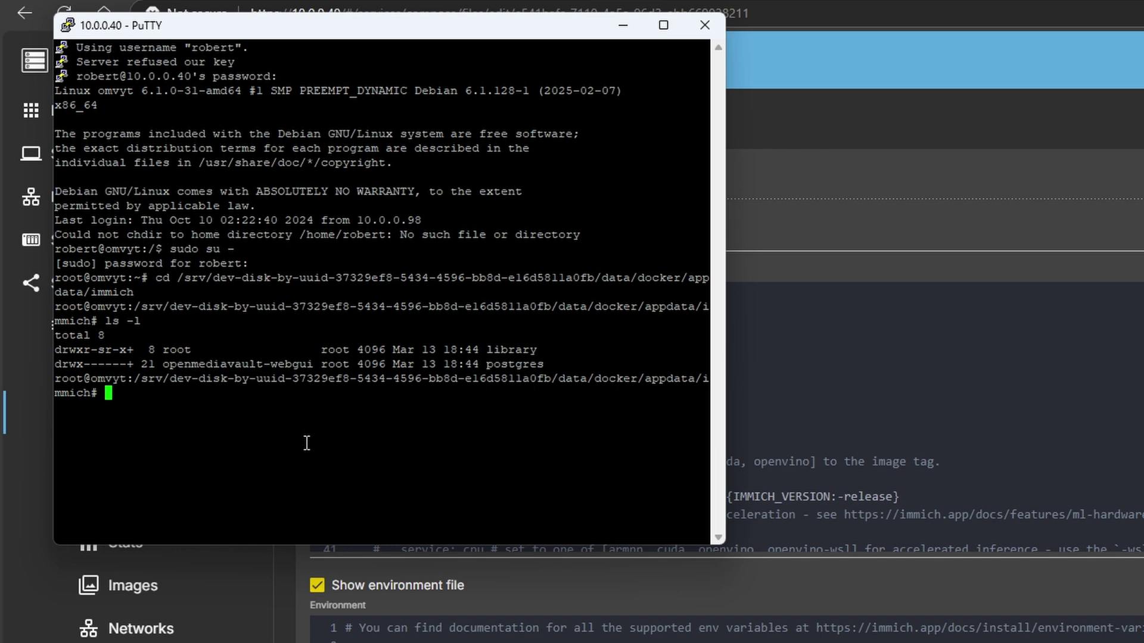
- Go into the library folder and list its subfolders
{"action": "type", "text": "cd library/"}
{"action": "key", "text": "Return"}
{"action": "type", "text": "ll"}
{"action": "key", "text": "Return"}
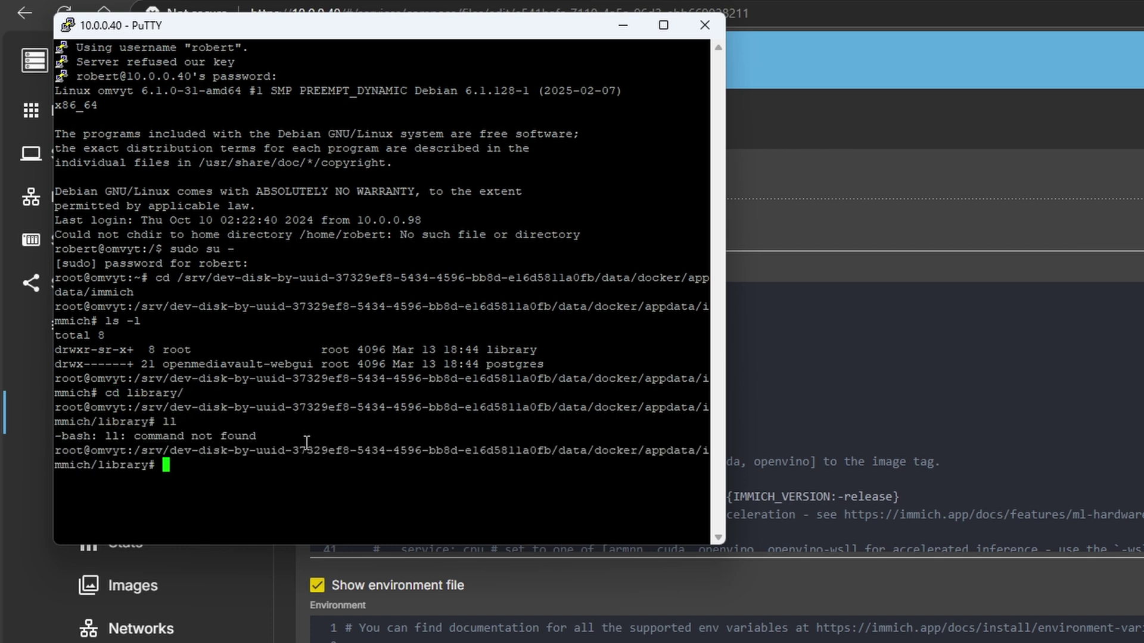
{"action": "type", "text": "ls -l"}
{"action": "key", "text": "Return"}
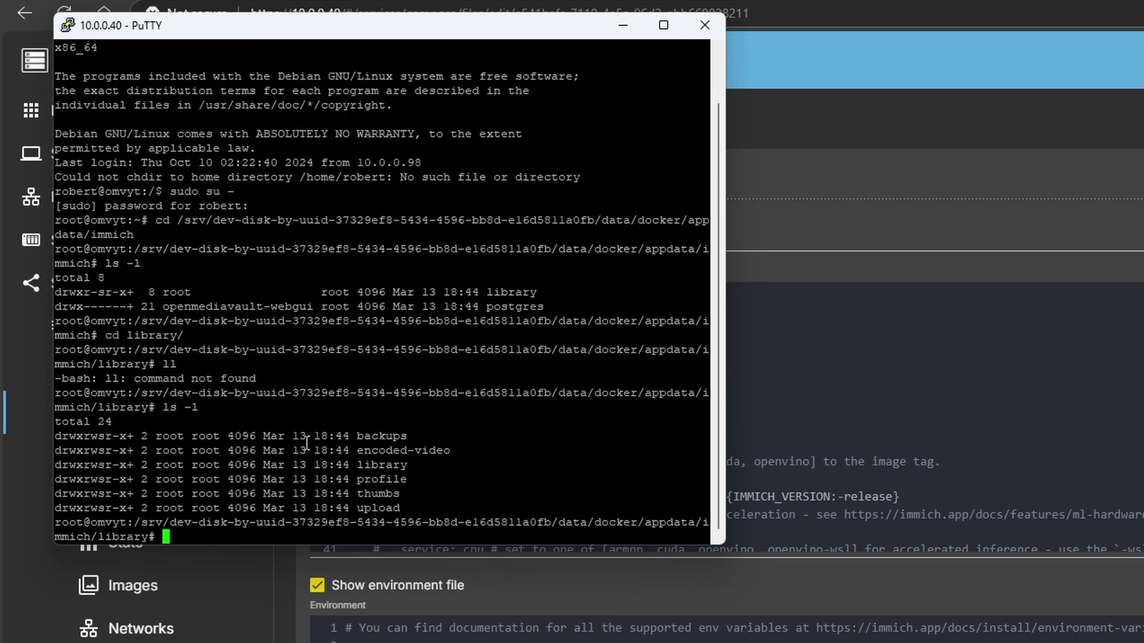
- List the upload and nested library subfolders, both showing total 0
{"action": "type", "text": "ls -l upload/"}
{"action": "key", "text": "Return"}
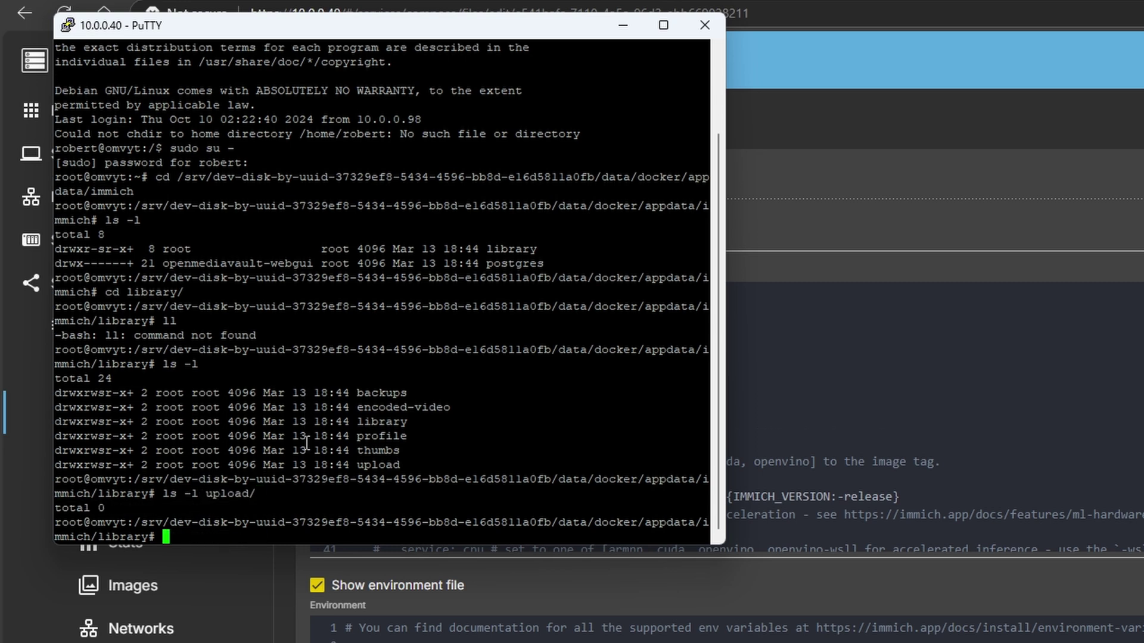
{"action": "key", "text": "Up"}
{"action": "key", "text": "BackSpace"}
{"action": "key", "text": "BackSpace"}
{"action": "key", "text": "BackSpace"}
{"action": "key", "text": "BackSpace"}
{"action": "key", "text": "BackSpace"}
{"action": "key", "text": "BackSpace"}
{"action": "key", "text": "BackSpace"}
{"action": "type", "text": "li"}
{"action": "key", "text": "Tab"}
{"action": "key", "text": "Return"}
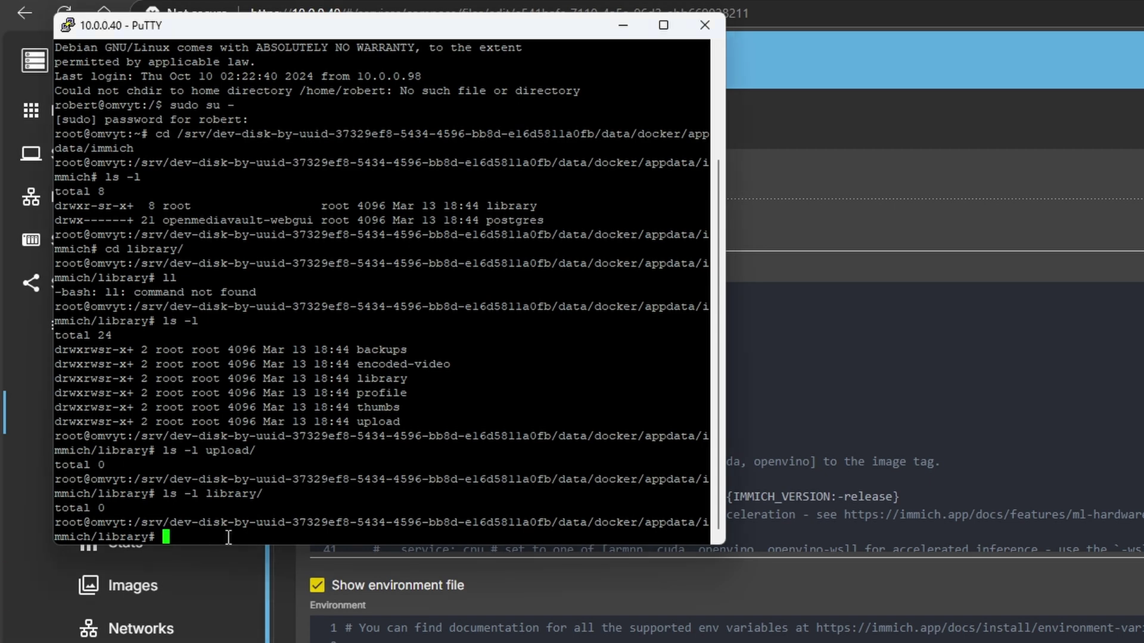
- List the library folder and its nested library subfolder again
{"action": "type", "text": "ls "}
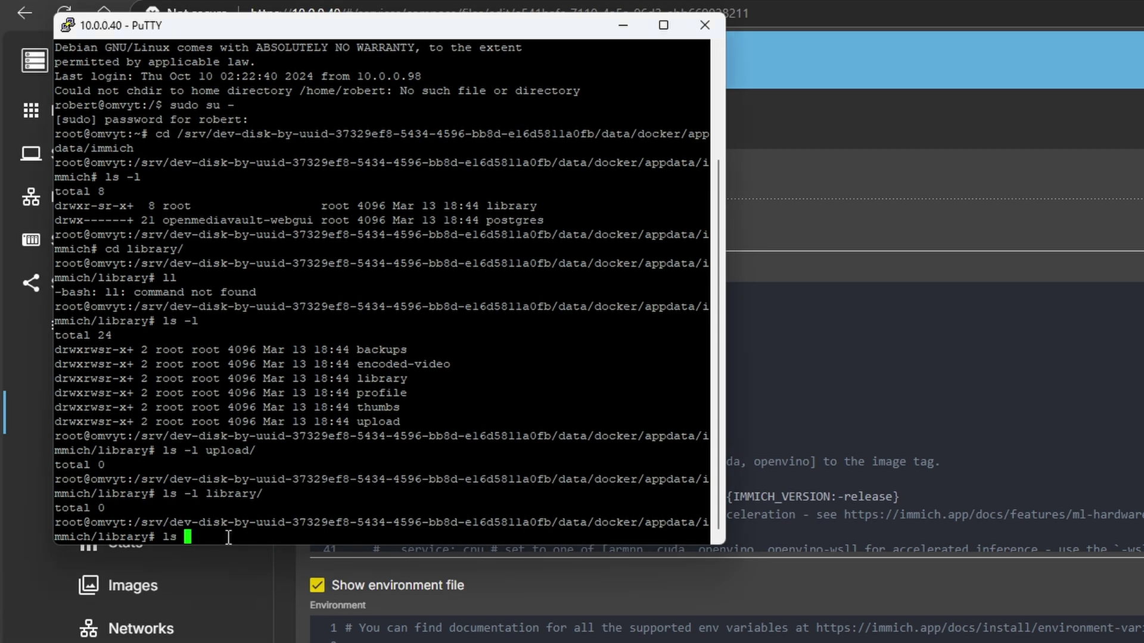
{"action": "type", "text": "-l"}
{"action": "key", "text": "Return"}
{"action": "type", "text": "ls -l "}
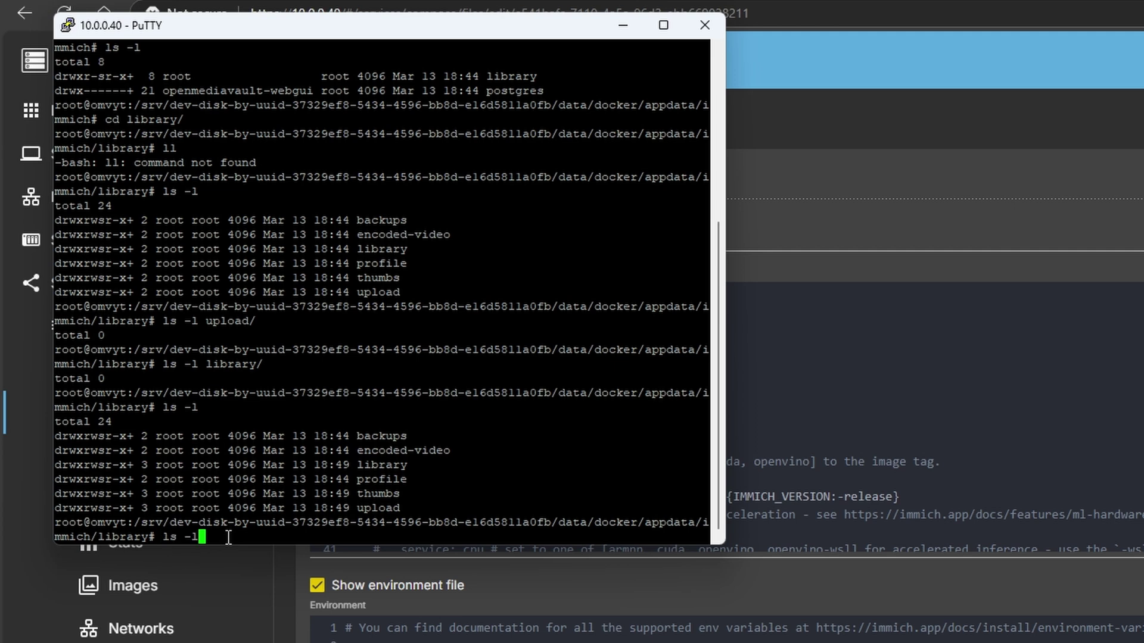
{"action": "type", "text": "l"}
{"action": "key", "text": "Tab"}
{"action": "key", "text": "Return"}
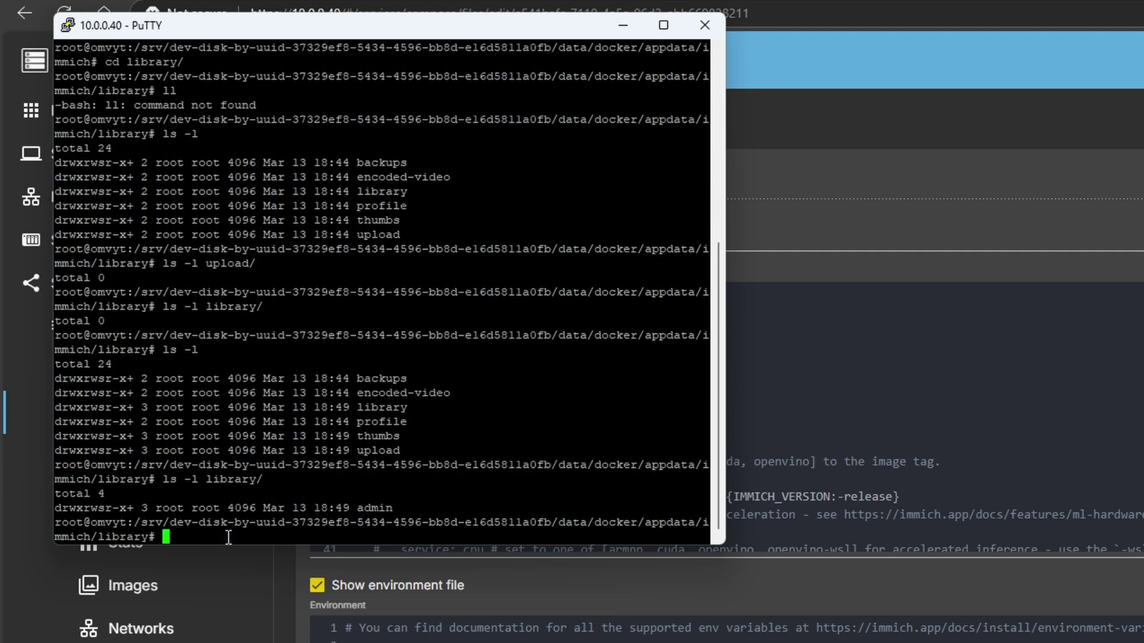
- List library/admin and 'Clipped images', showing the three Clipped_image PNG files
{"action": "key", "text": "Up"}
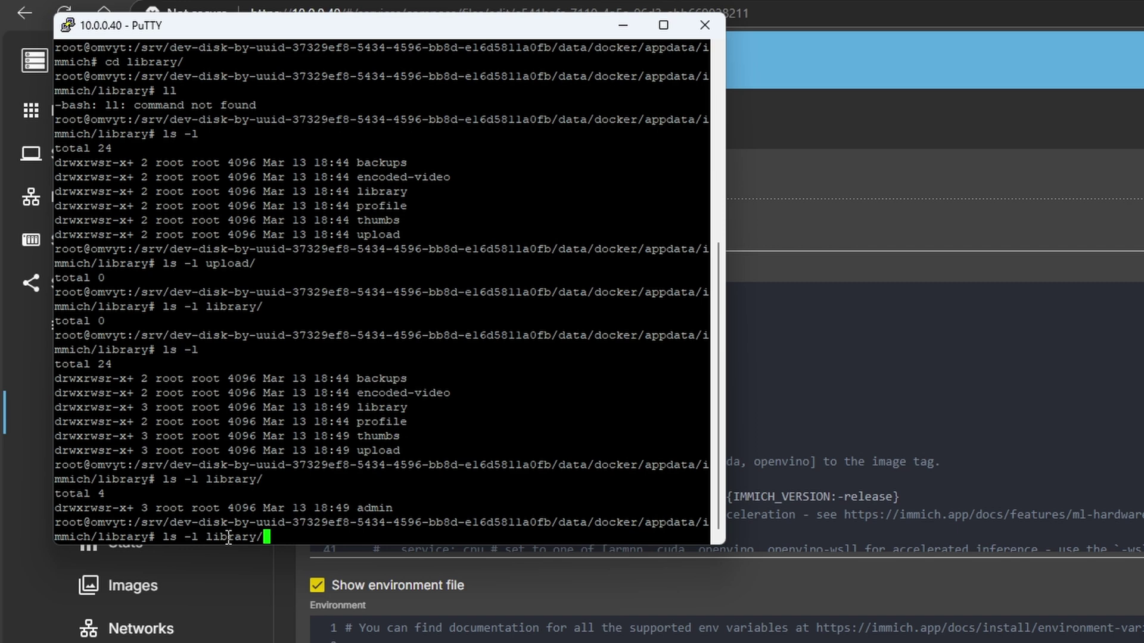
{"action": "type", "text": "a"}
{"action": "key", "text": "Tab"}
{"action": "key", "text": "Return"}
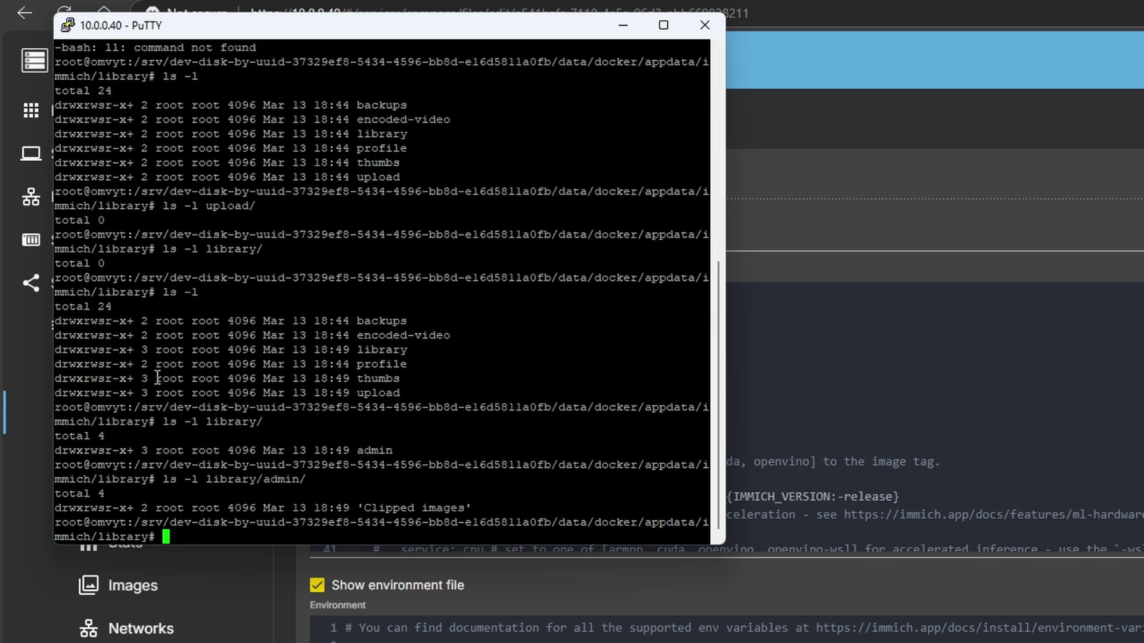
{"action": "key", "text": "Up"}
{"action": "type", "text": "C"}
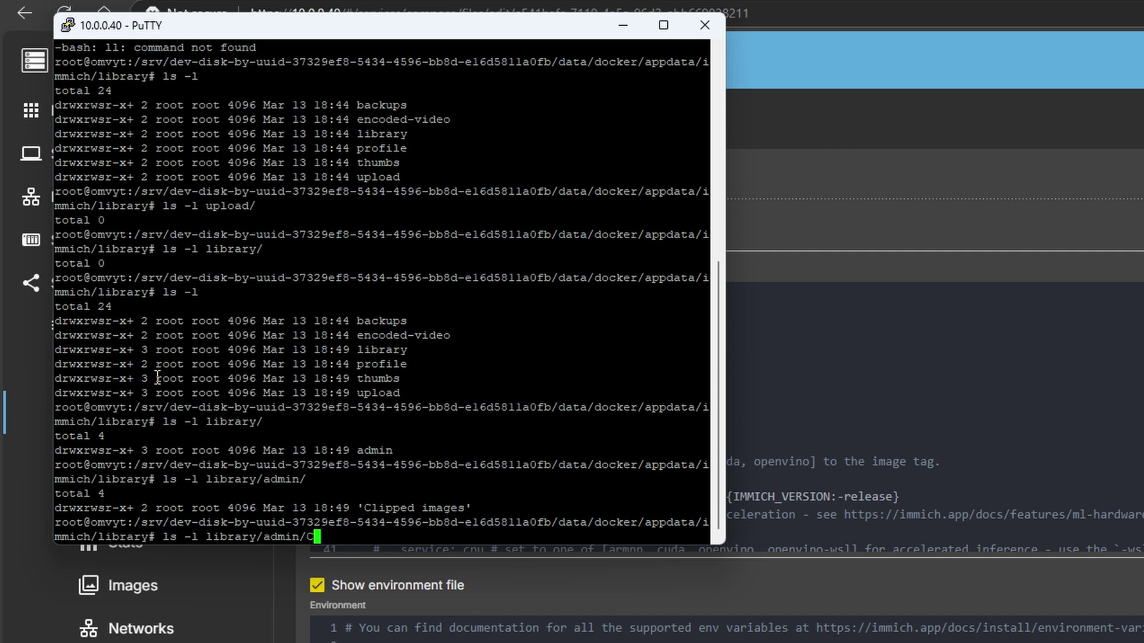
{"action": "key", "text": "Tab"}
{"action": "key", "text": "Return"}
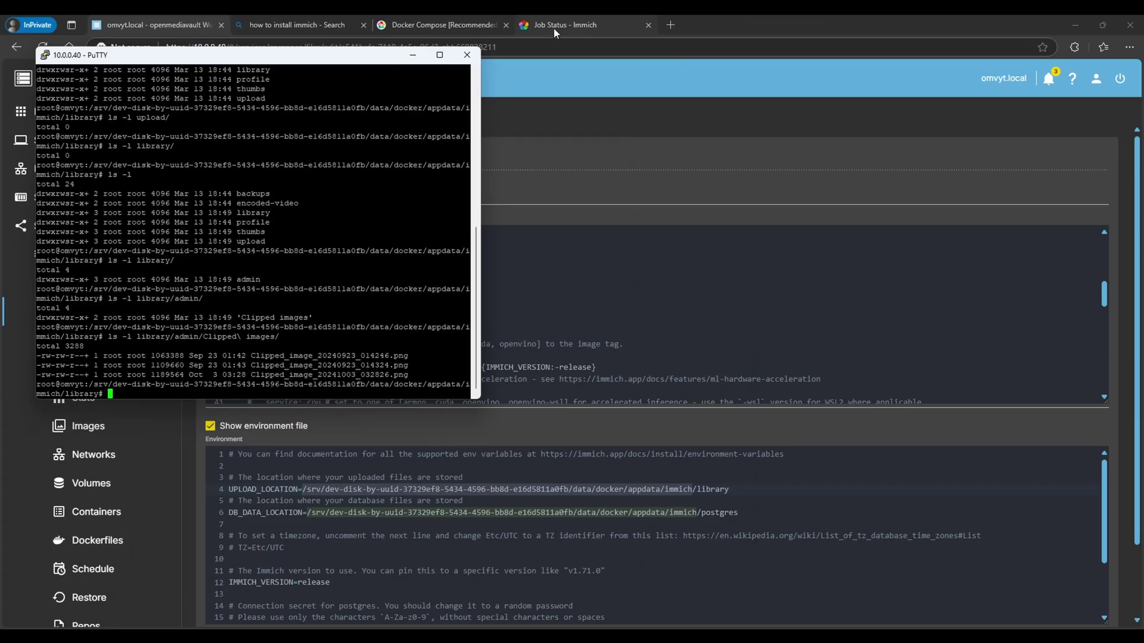
- Return to Immich's Photos timeline with the three uploaded photos and open the account menu
{"action": "left_click", "coordinate": [554, 27]}
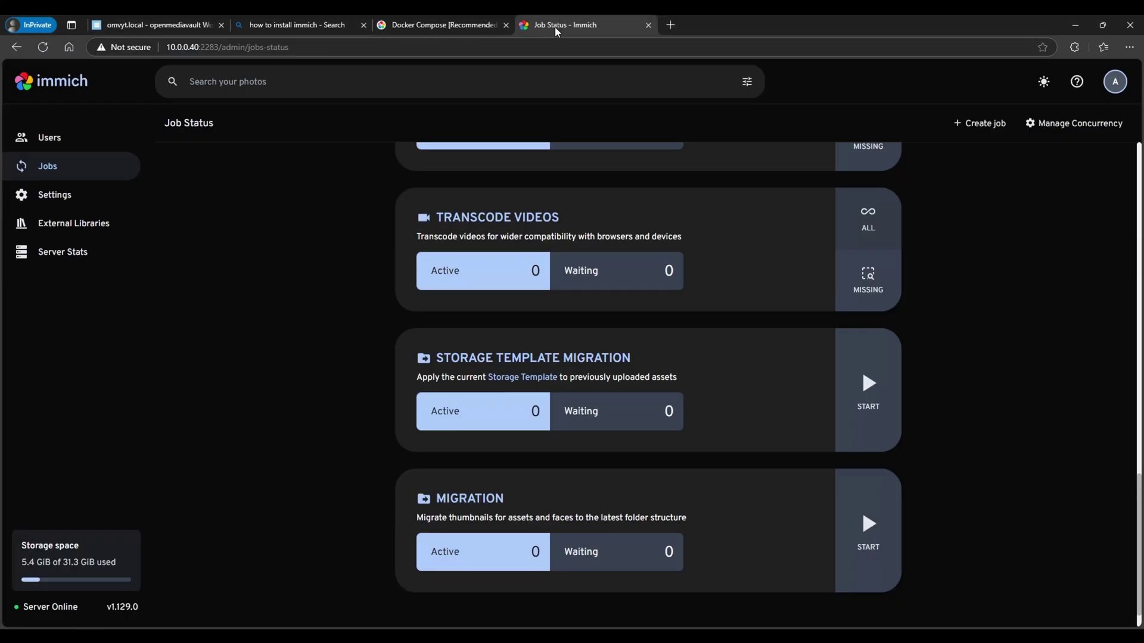
{"action": "left_click", "coordinate": [25, 83]}
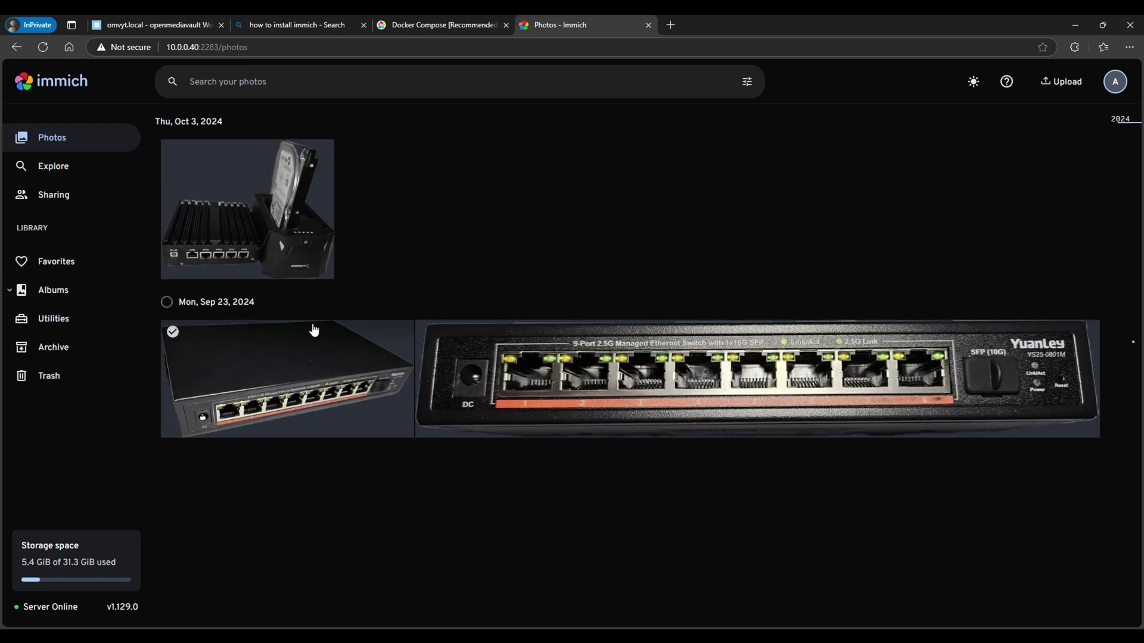
{"action": "left_click", "coordinate": [1060, 88]}
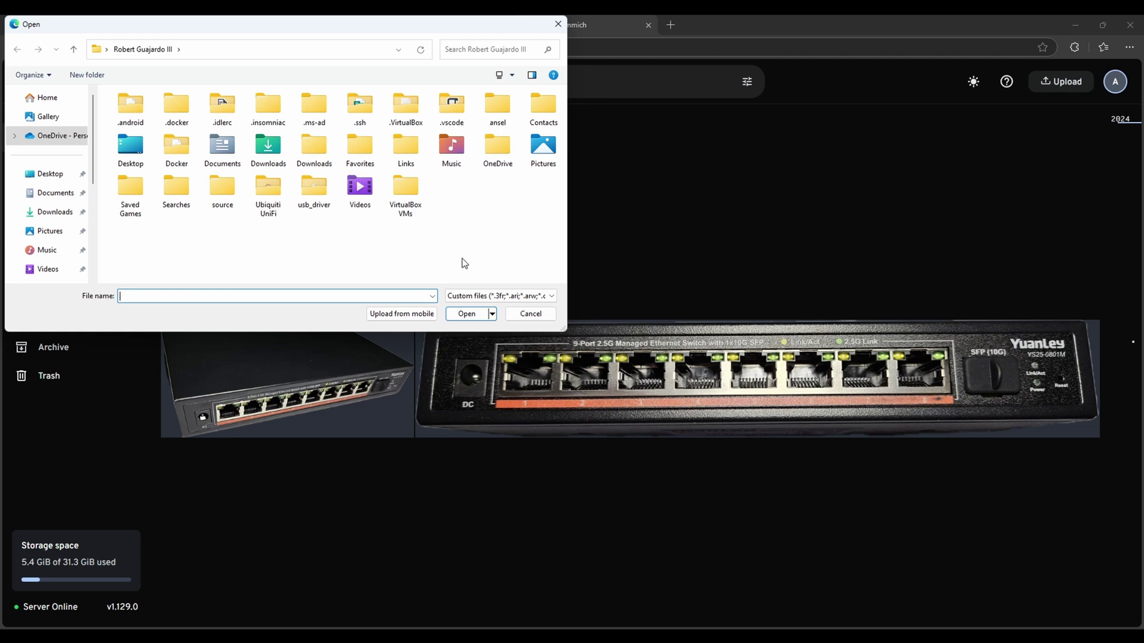
{"action": "left_click", "coordinate": [548, 317]}
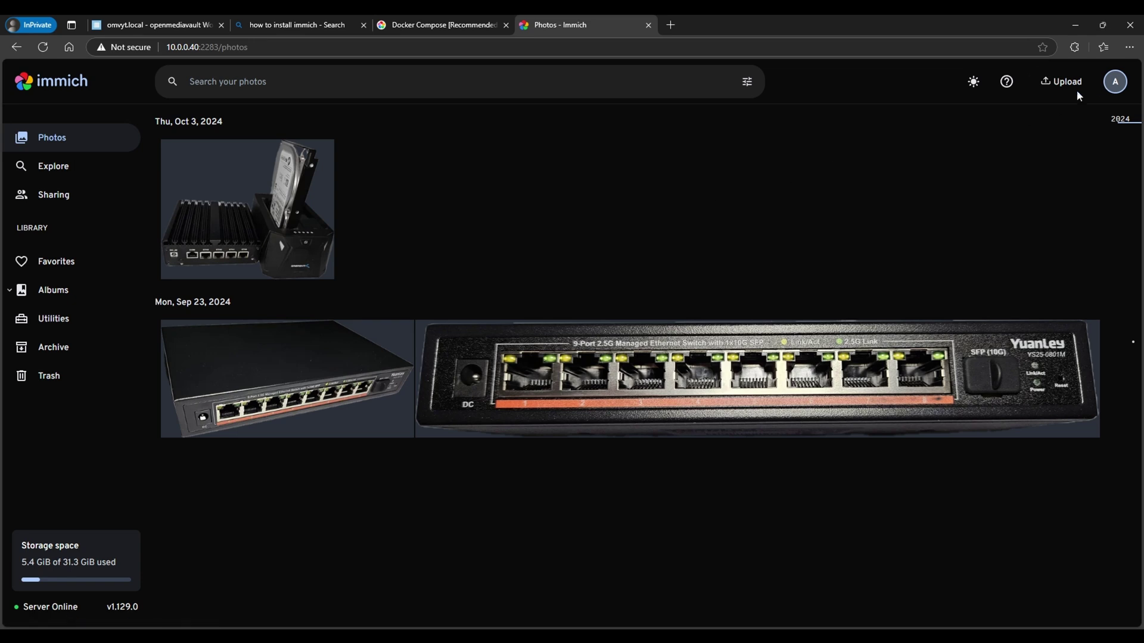
{"action": "left_click", "coordinate": [1114, 82]}
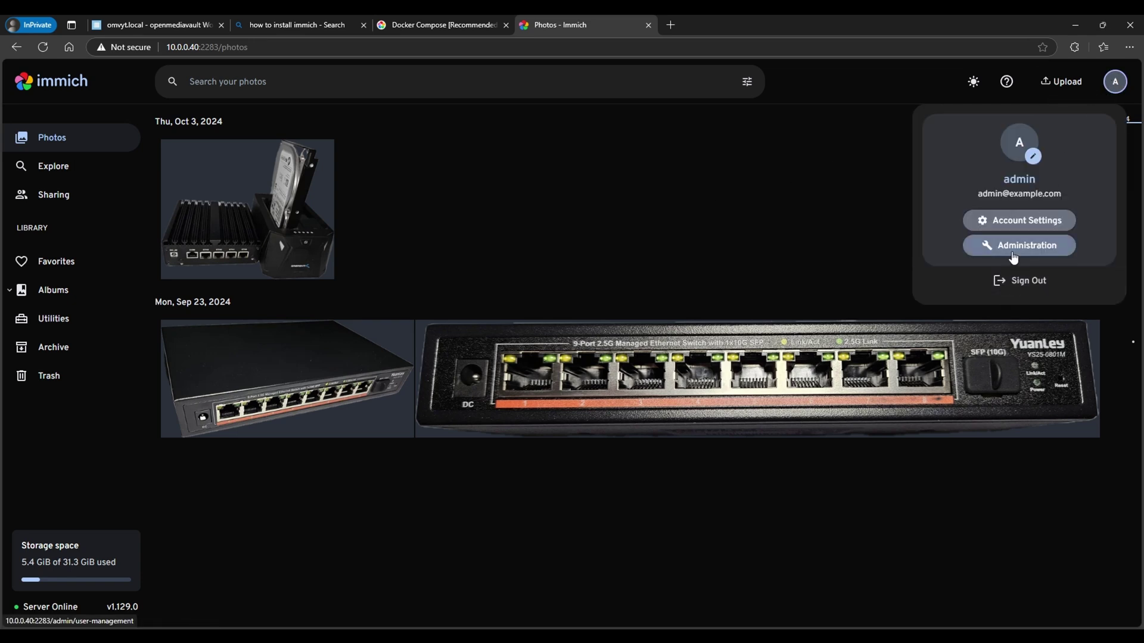
- Open Administration > Settings in Immich
{"action": "left_click", "coordinate": [1013, 250]}
{"action": "left_click", "coordinate": [65, 196]}
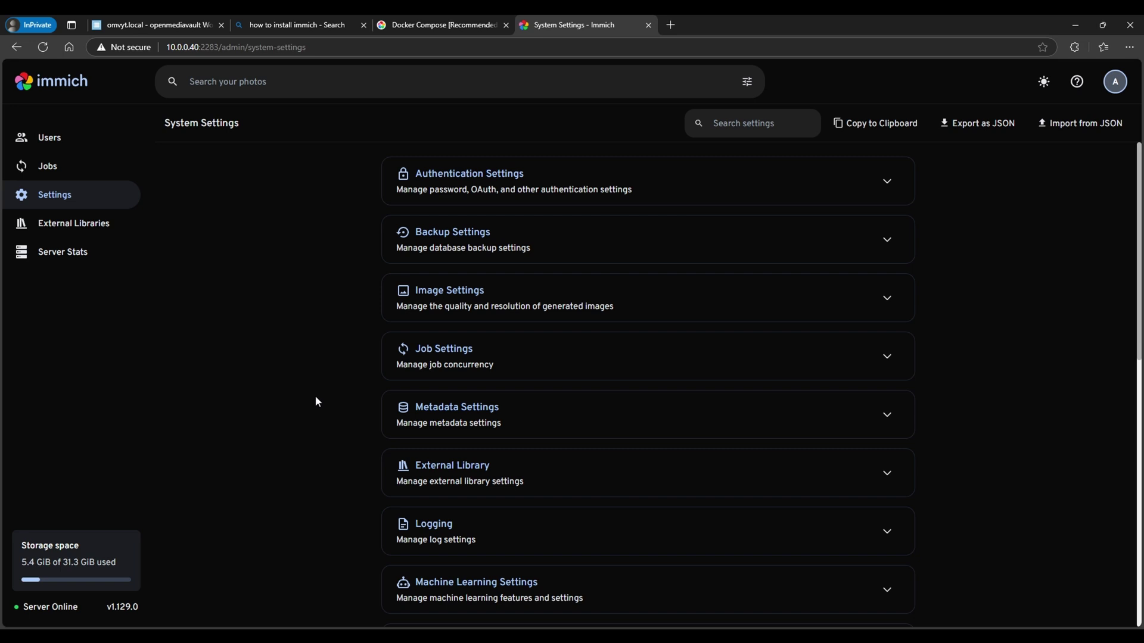
{"action": "scroll", "coordinate": [315, 396], "scroll_direction": "down", "scroll_amount": 1}
{"action": "scroll", "coordinate": [323, 394], "scroll_direction": "up", "scroll_amount": 1}
{"action": "scroll", "coordinate": [464, 262], "scroll_direction": "down", "scroll_amount": 3}
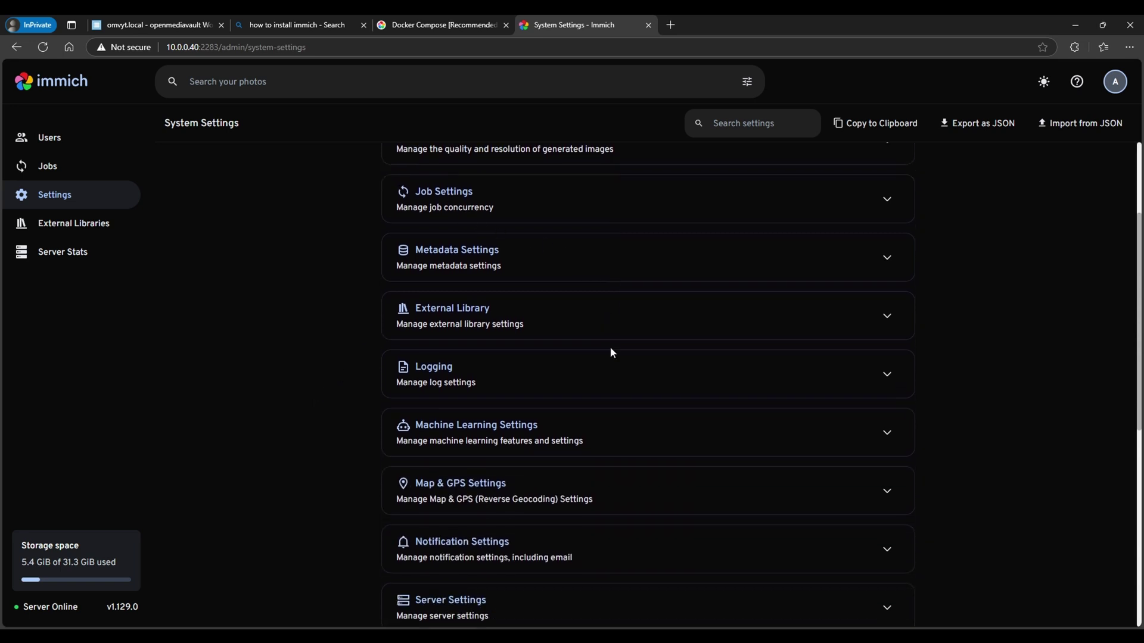
{"action": "scroll", "coordinate": [610, 346], "scroll_direction": "down", "scroll_amount": 3}
- Expand Notification Settings and Email, and review the empty SMTP fields
{"action": "left_click", "coordinate": [519, 413]}
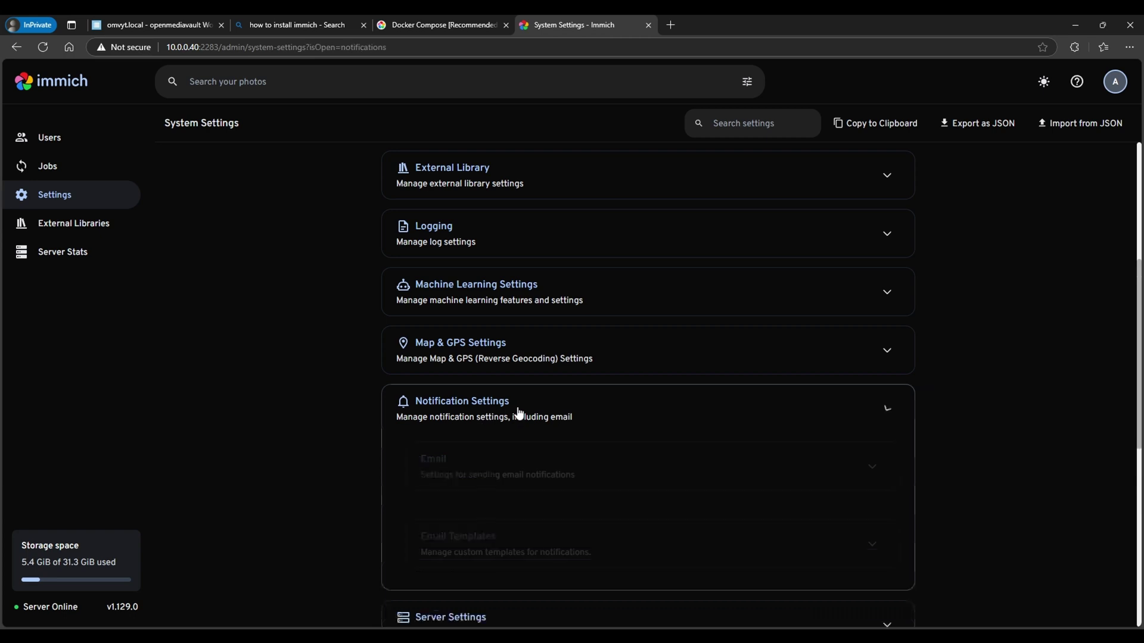
{"action": "scroll", "coordinate": [521, 457], "scroll_direction": "down", "scroll_amount": 2}
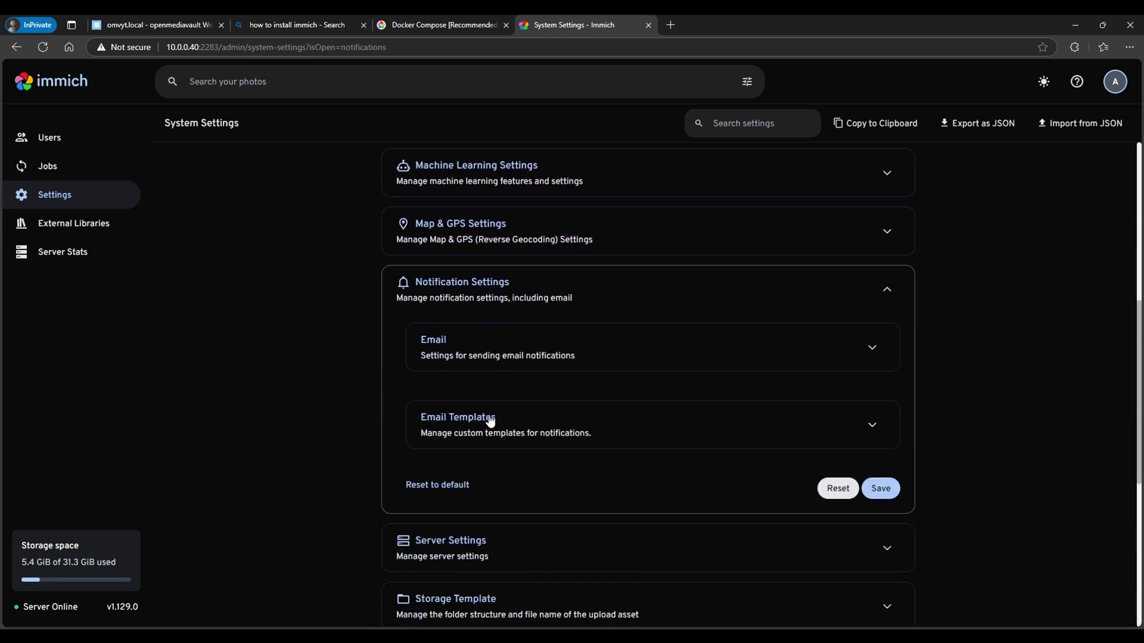
{"action": "left_click", "coordinate": [856, 356]}
{"action": "scroll", "coordinate": [656, 417], "scroll_direction": "down", "scroll_amount": 3}
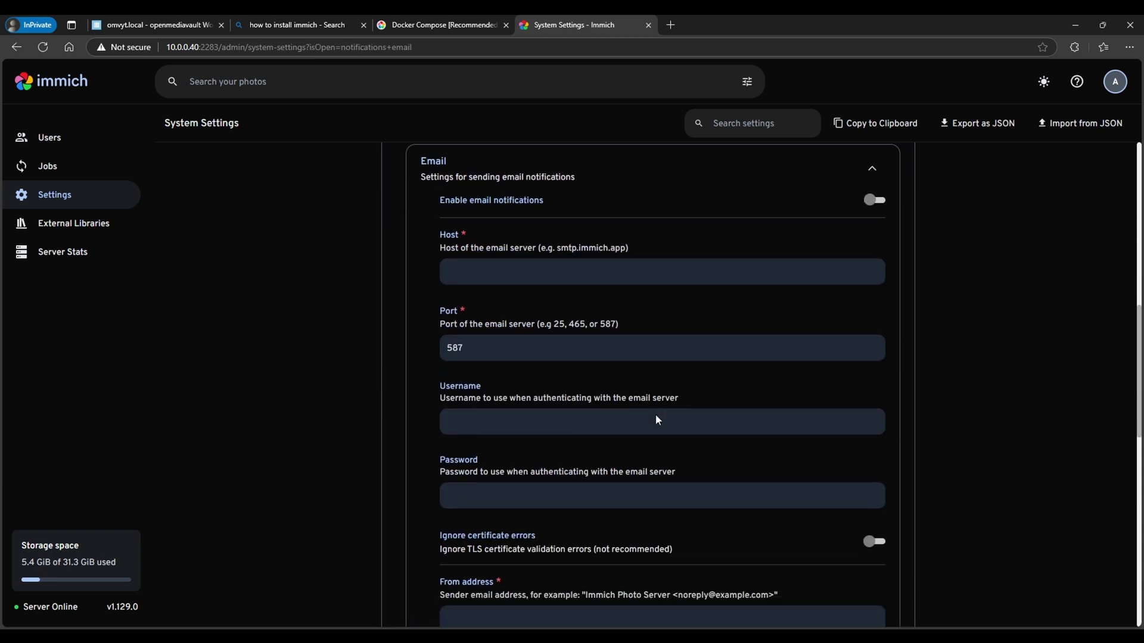
{"action": "scroll", "coordinate": [658, 420], "scroll_direction": "down", "scroll_amount": 3}
{"action": "scroll", "coordinate": [291, 477], "scroll_direction": "down", "scroll_amount": 4}
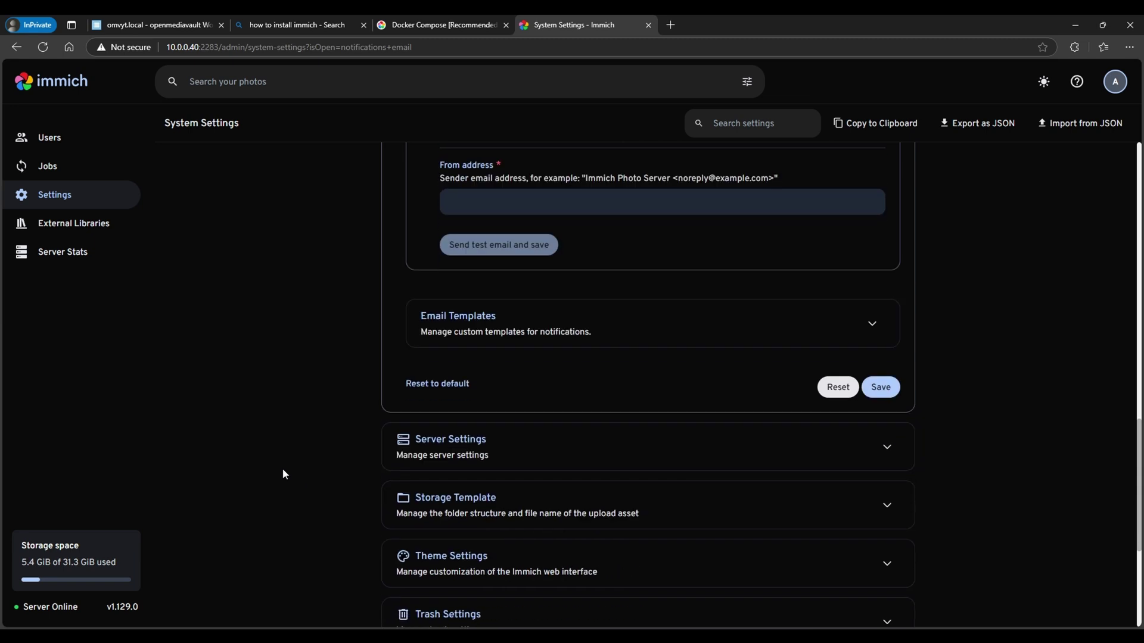
{"action": "scroll", "coordinate": [232, 459], "scroll_direction": "down", "scroll_amount": 2}
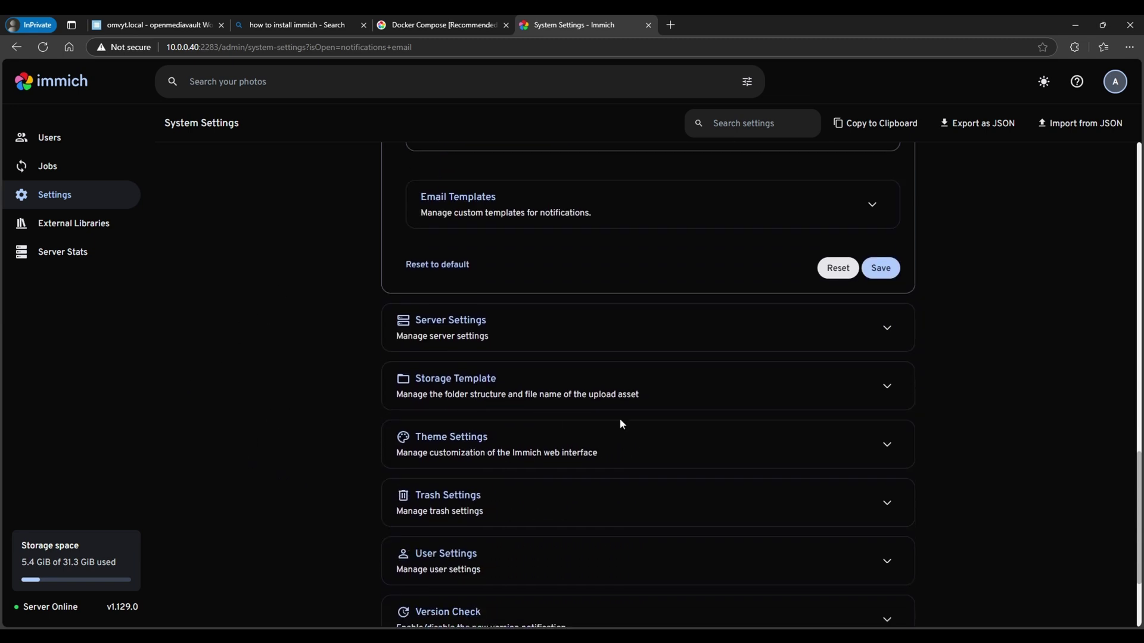
{"action": "scroll", "coordinate": [402, 452], "scroll_direction": "up", "scroll_amount": 2}
{"action": "scroll", "coordinate": [347, 464], "scroll_direction": "up", "scroll_amount": 4}
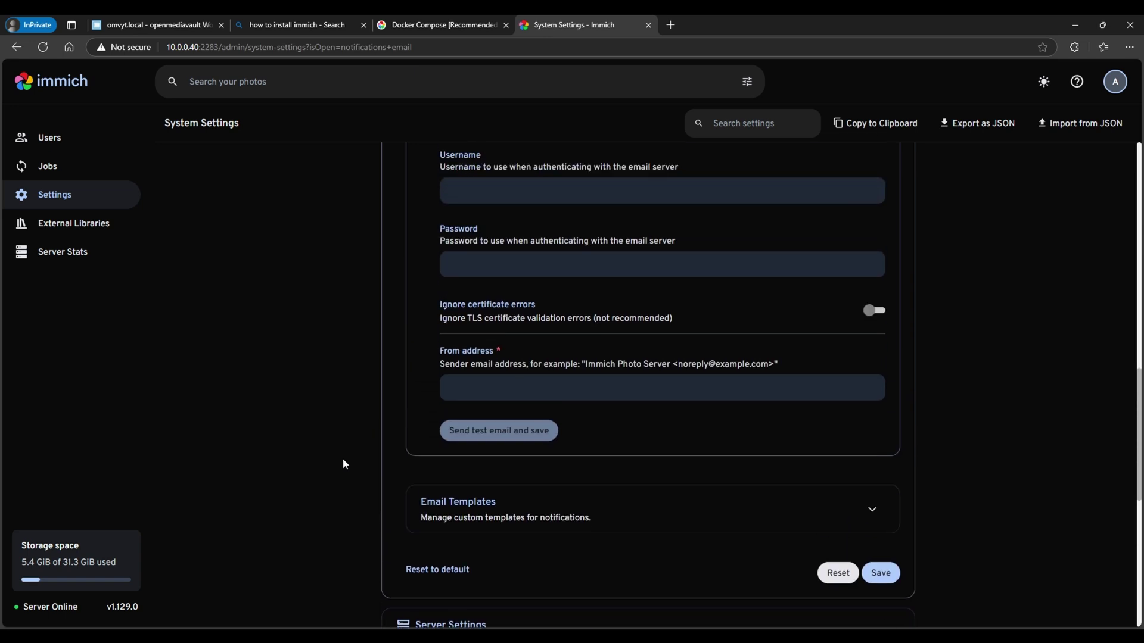